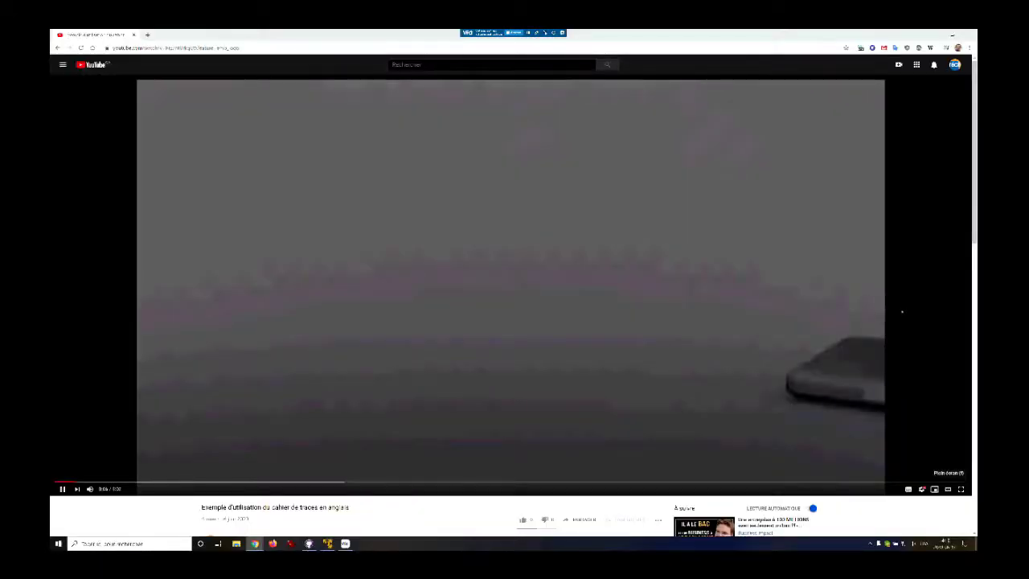
Show the video full screen and examine the Read Information page's instructions, video, article link and Take Notes field
click(961, 488)
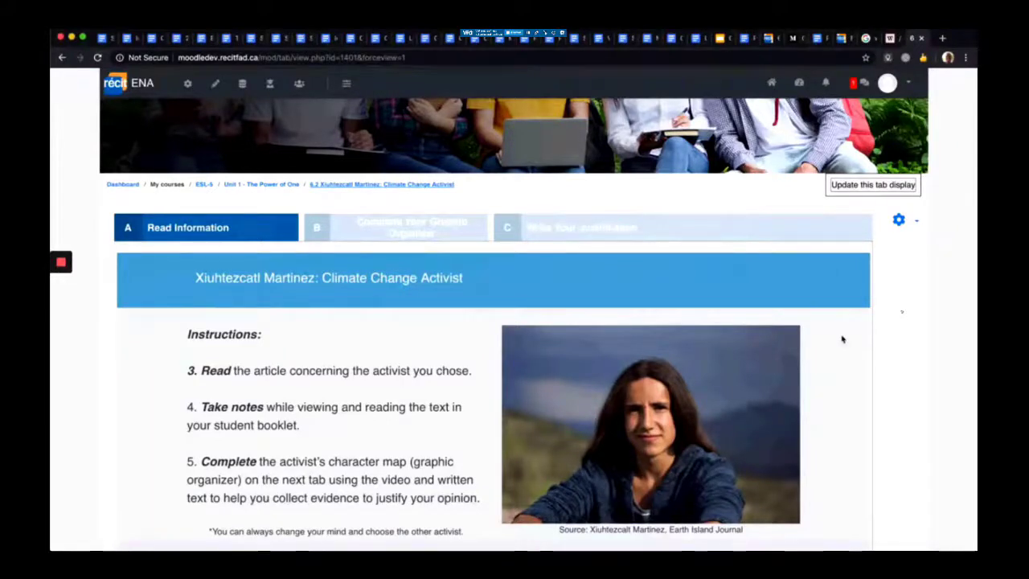
scroll(842, 339, down, 2)
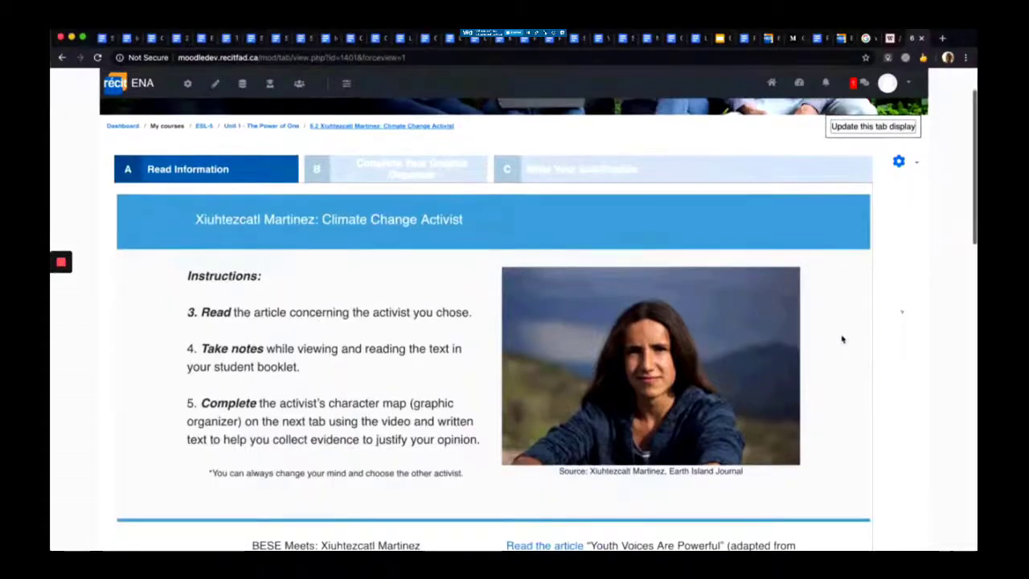
scroll(843, 340, down, 1)
scroll(843, 340, down, 1)
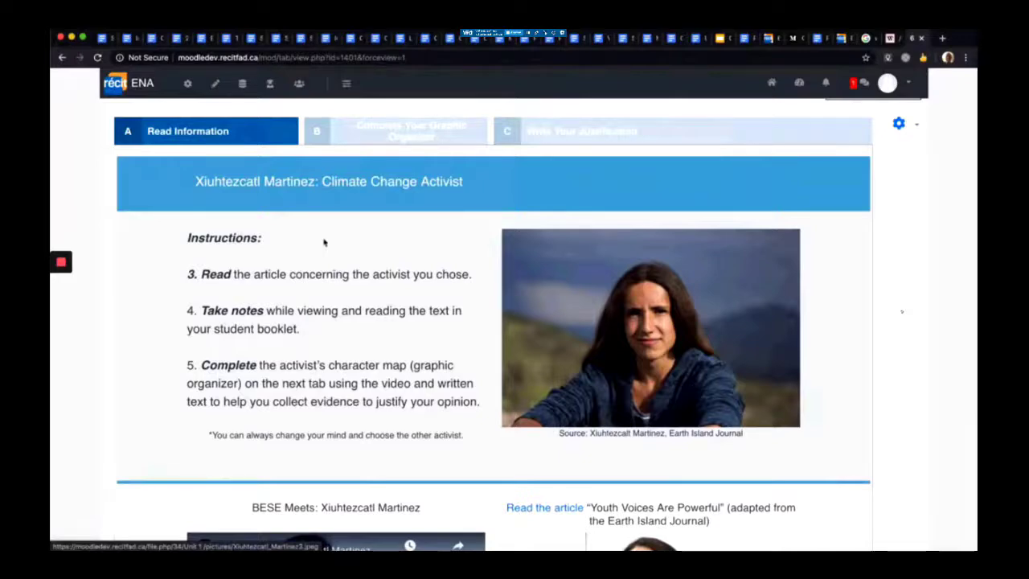
scroll(323, 242, down, 1)
scroll(315, 250, down, 5)
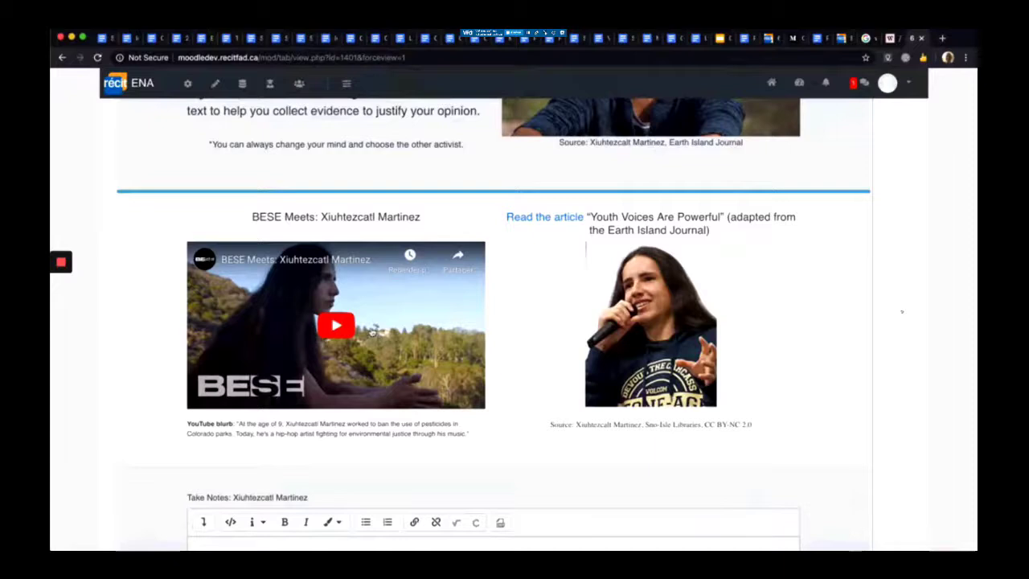
scroll(563, 281, down, 3)
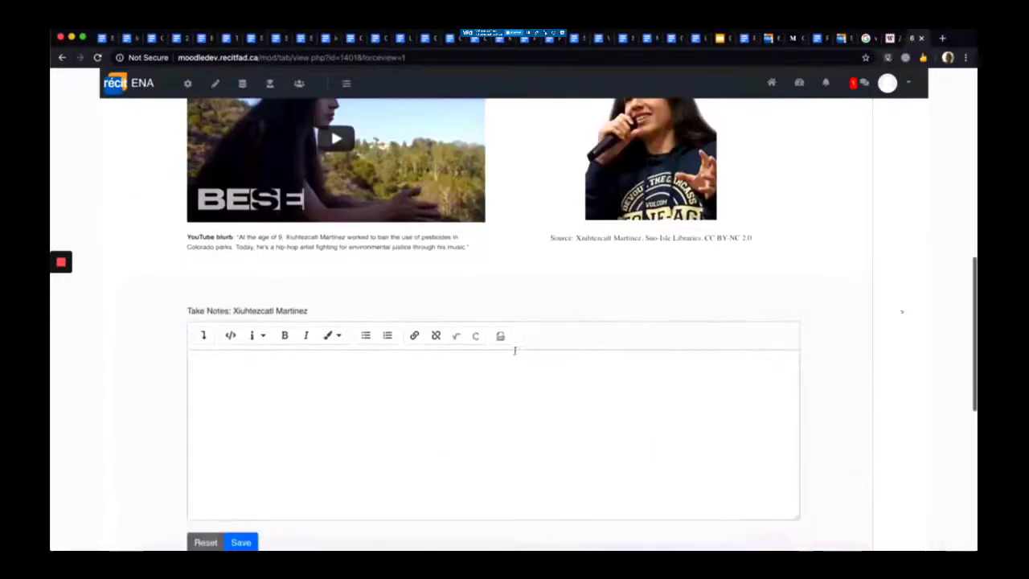
scroll(479, 377, down, 1)
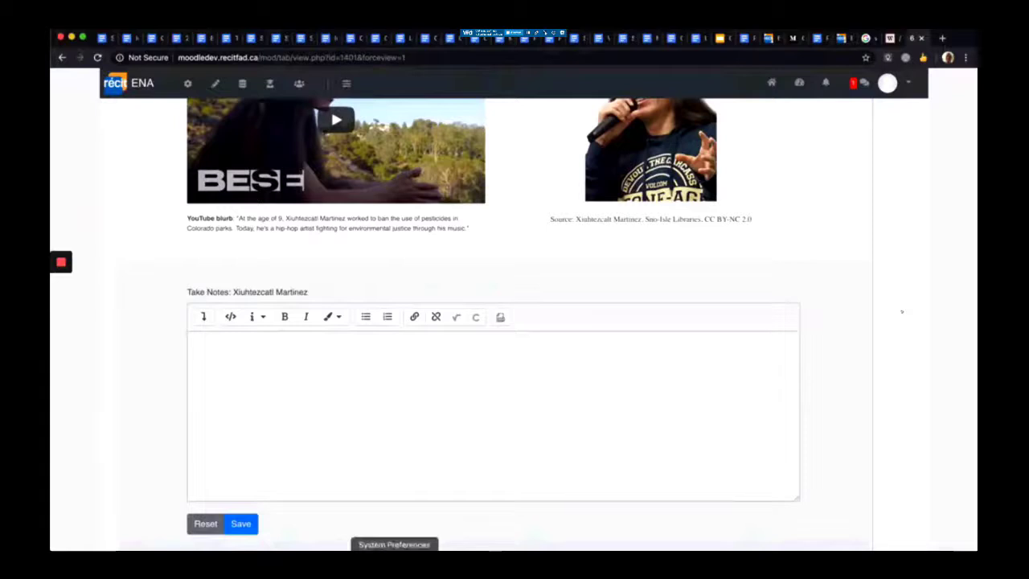
scroll(226, 515, up, 8)
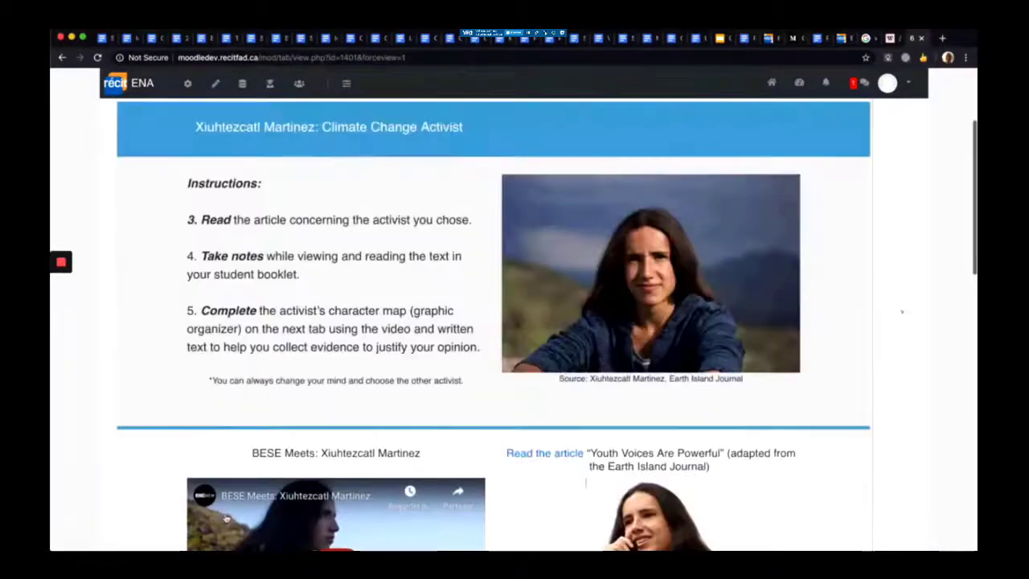
scroll(225, 519, up, 3)
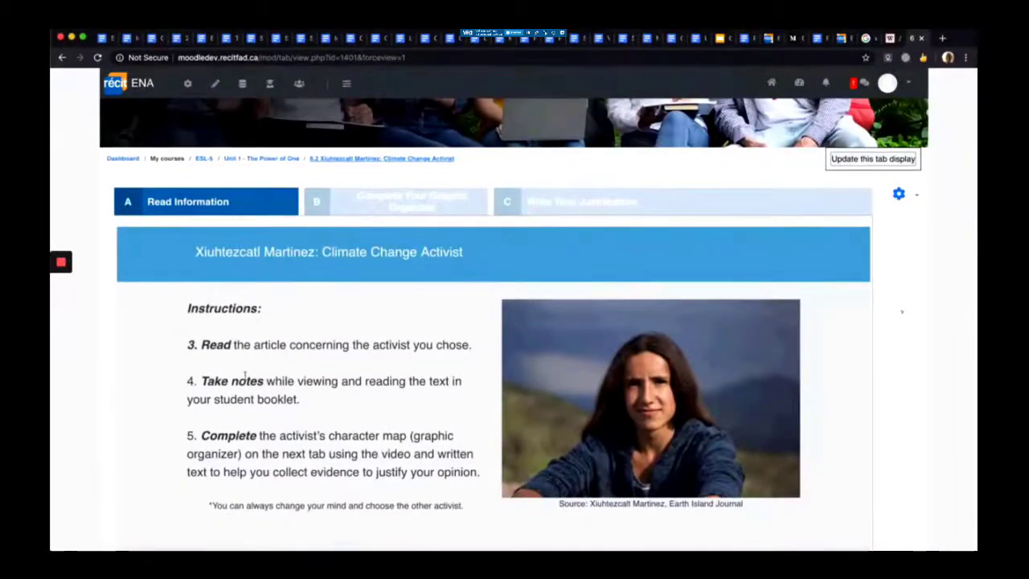
Open the Complete Your Graphic Organizer section and look over its character map
click(386, 206)
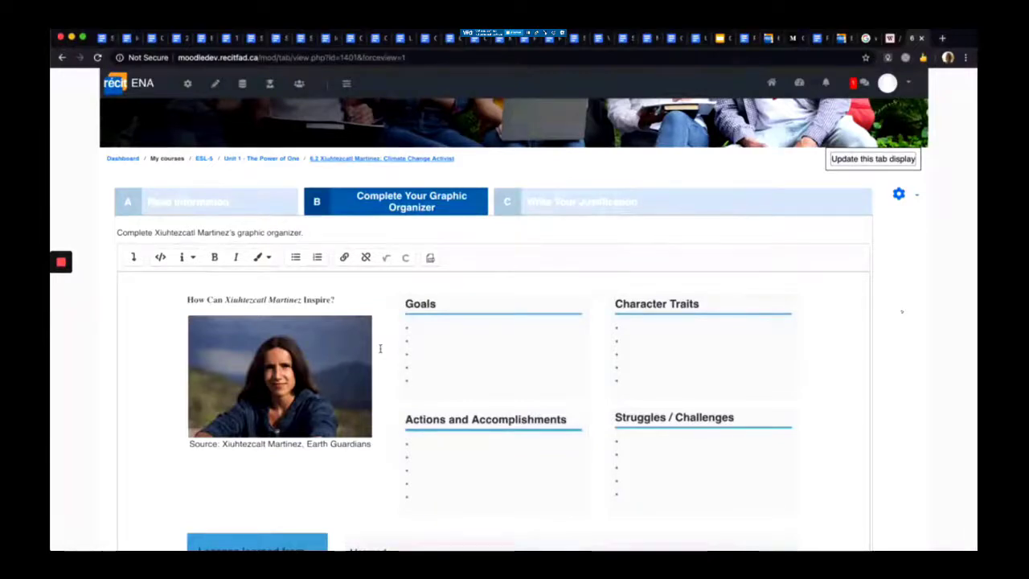
scroll(381, 348, down, 1)
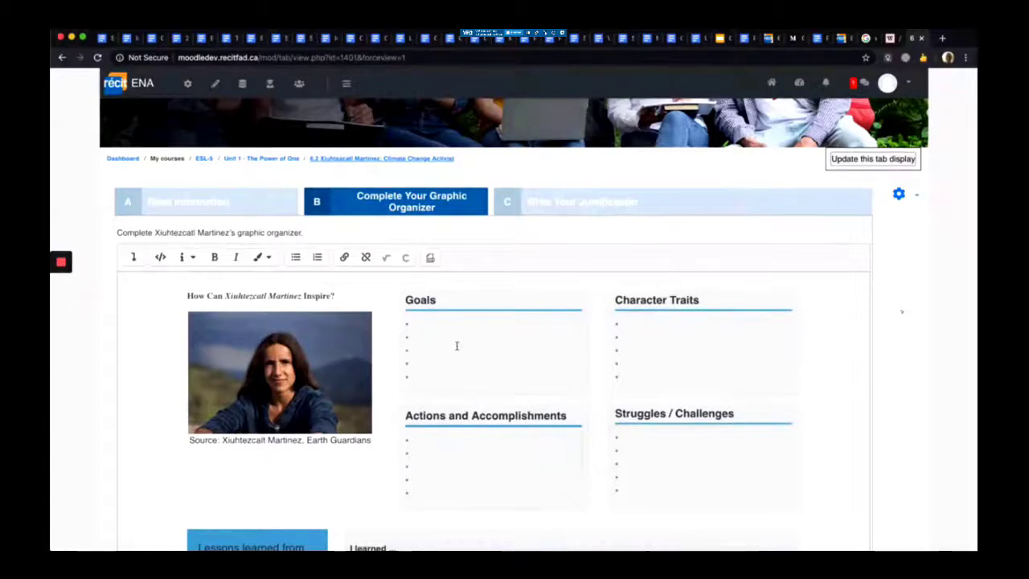
scroll(456, 350, down, 2)
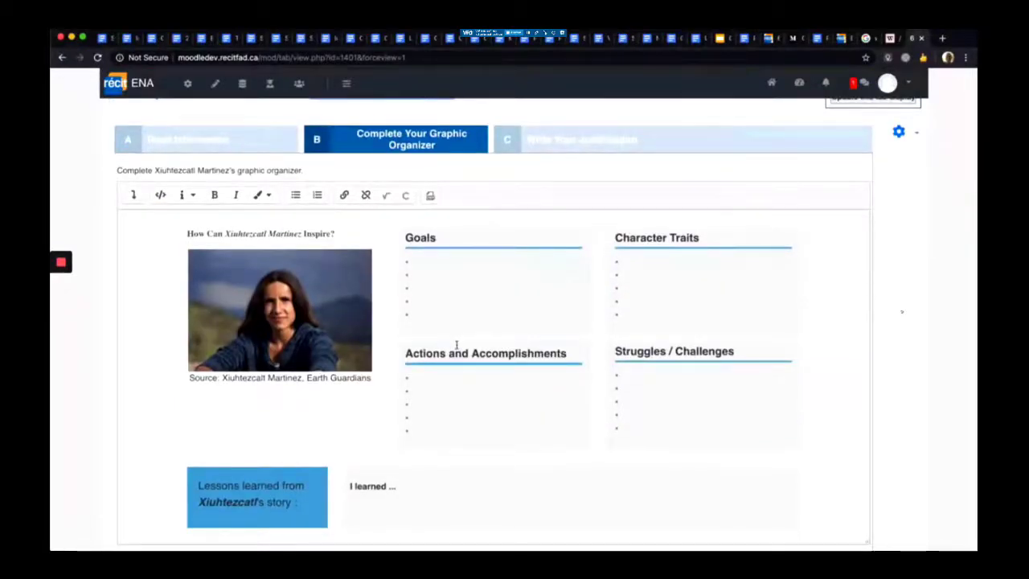
Try out the second Goals bullet of the graphic organizer by entering sample text and deleting it
click(418, 276)
text(cff)
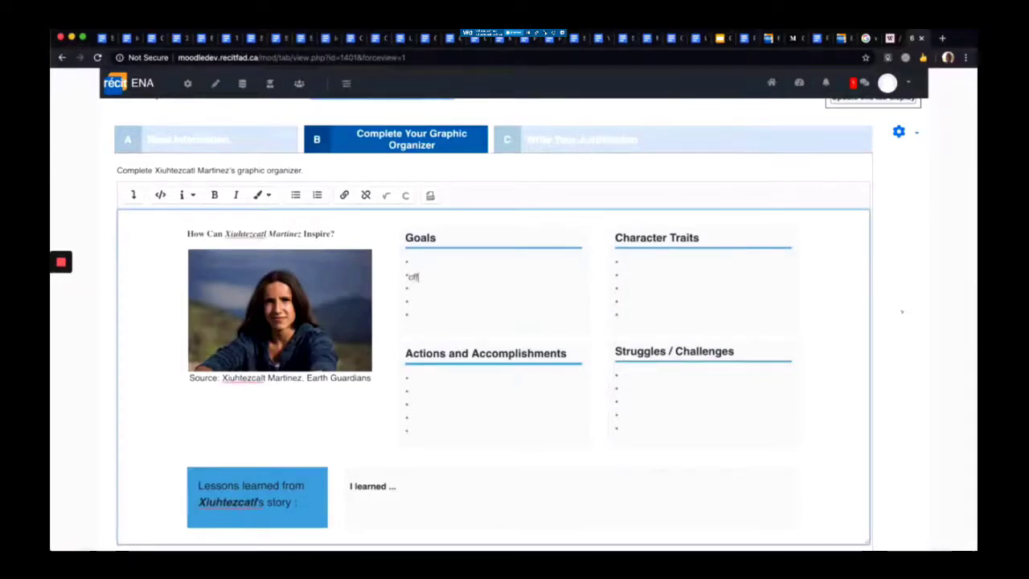
text(gggh)
key(BackSpace)
key(BackSpace)
key(BackSpace)
key(BackSpace)
key(BackSpace)
key(BackSpace)
key(BackSpace)
Look over the rest of the graphic organizer down to Download Character Map, and open the Write Your Justification section
scroll(901, 312, down, 5)
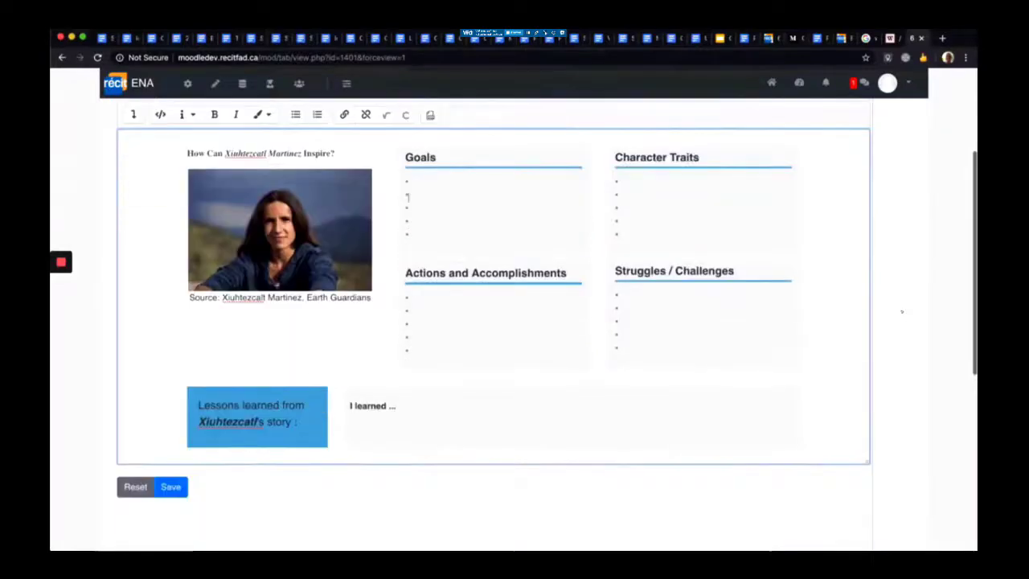
scroll(466, 314, down, 1)
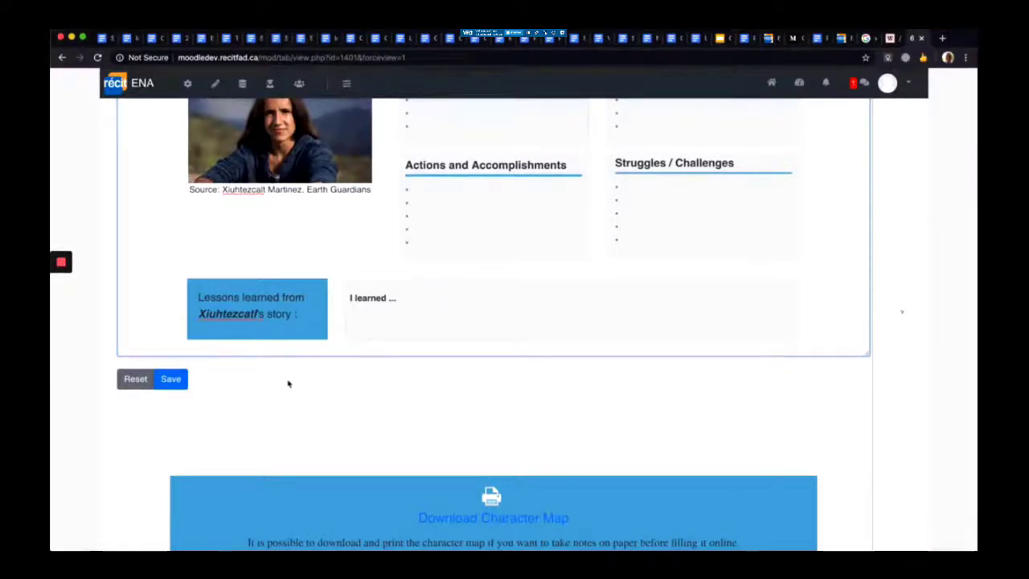
scroll(287, 383, up, 6)
scroll(287, 380, up, 1)
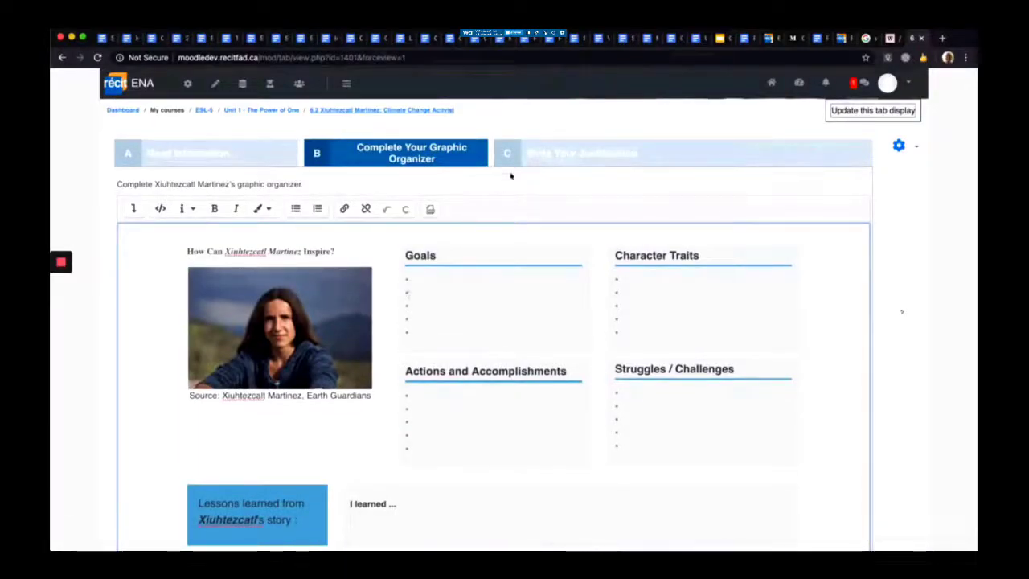
scroll(558, 163, up, 1)
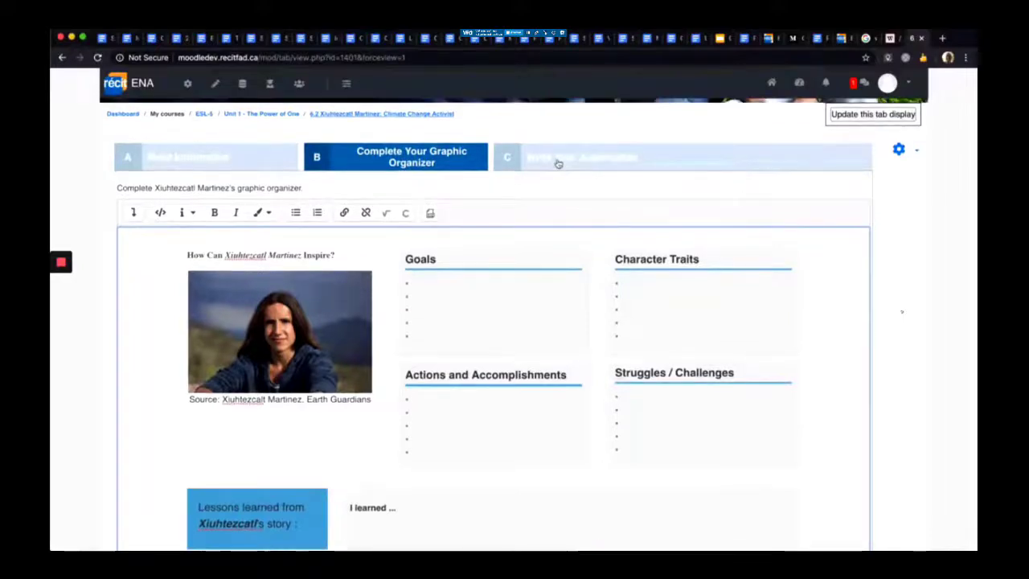
click(557, 163)
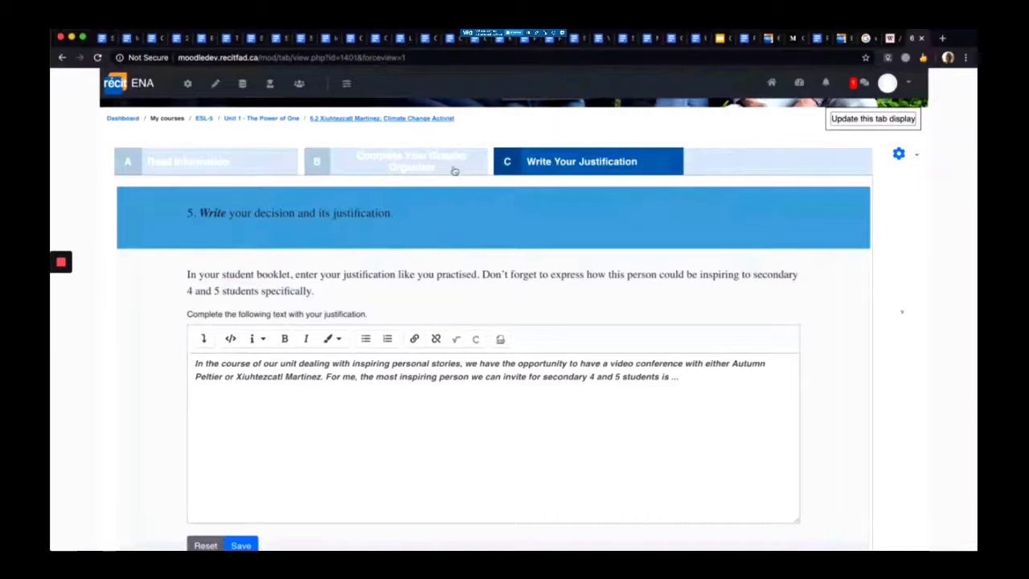
scroll(326, 166, up, 1)
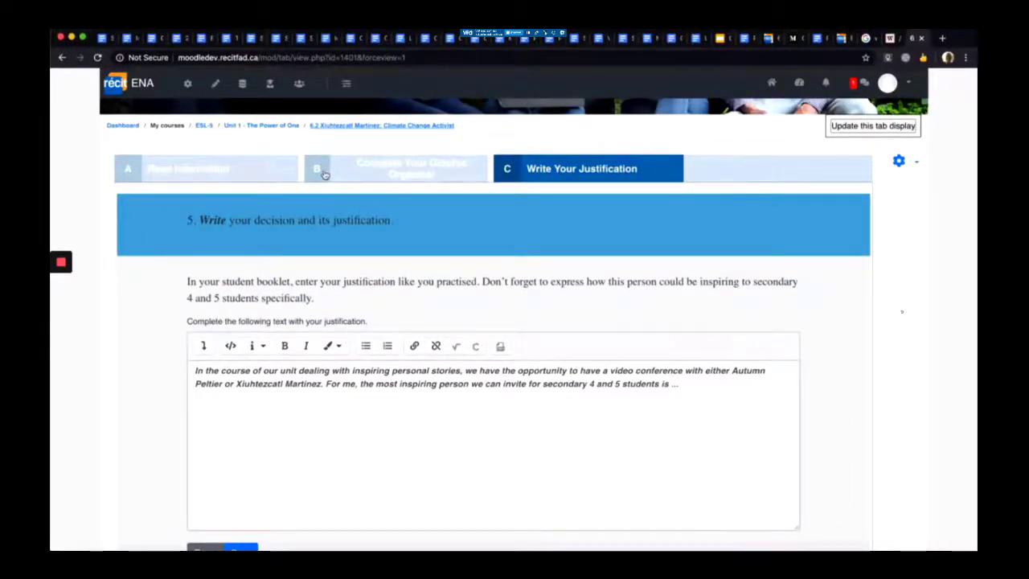
Return to the Read Information section and review it down to the Take Notes field
click(266, 172)
scroll(331, 309, down, 3)
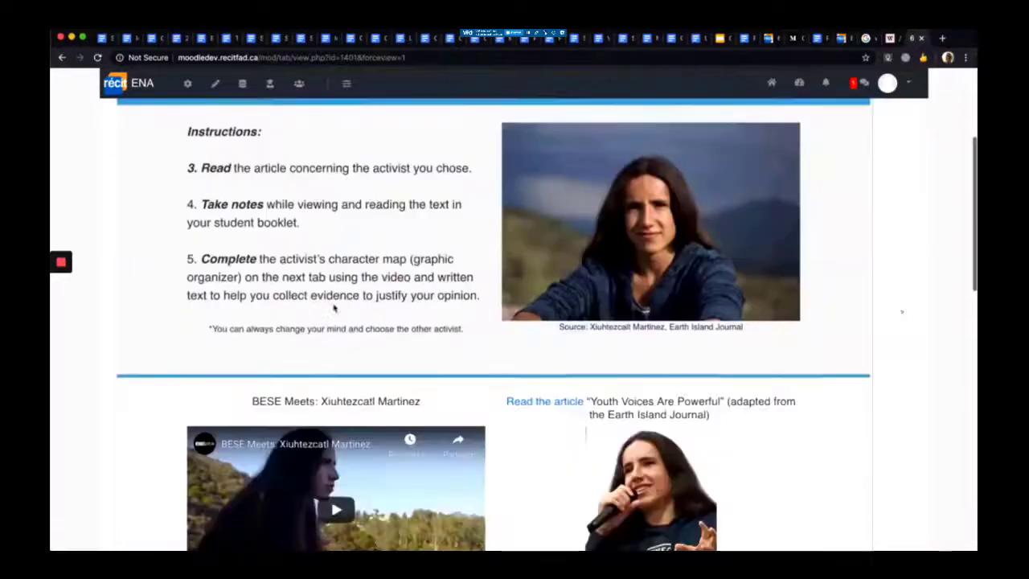
scroll(335, 308, down, 5)
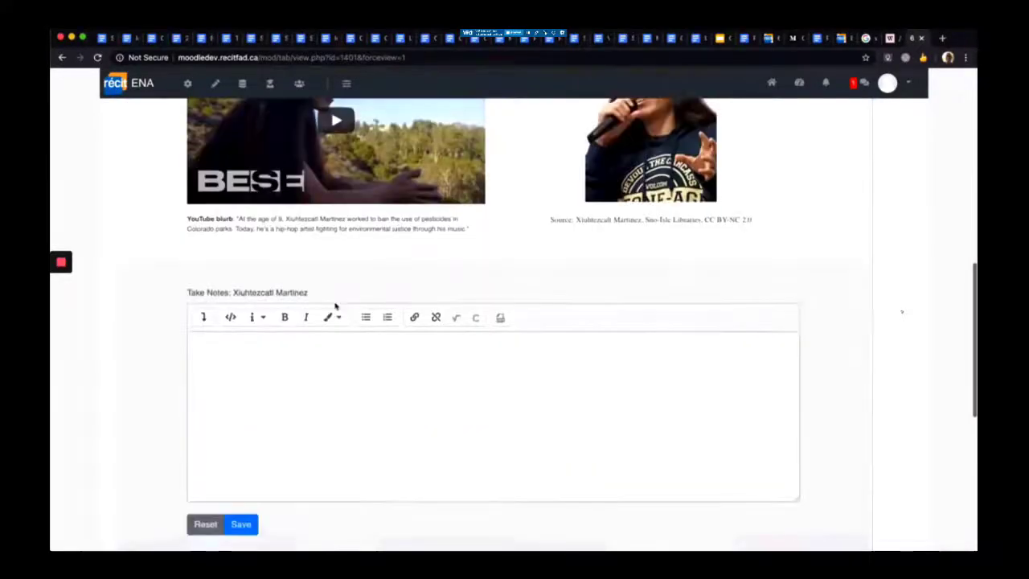
scroll(336, 306, up, 10)
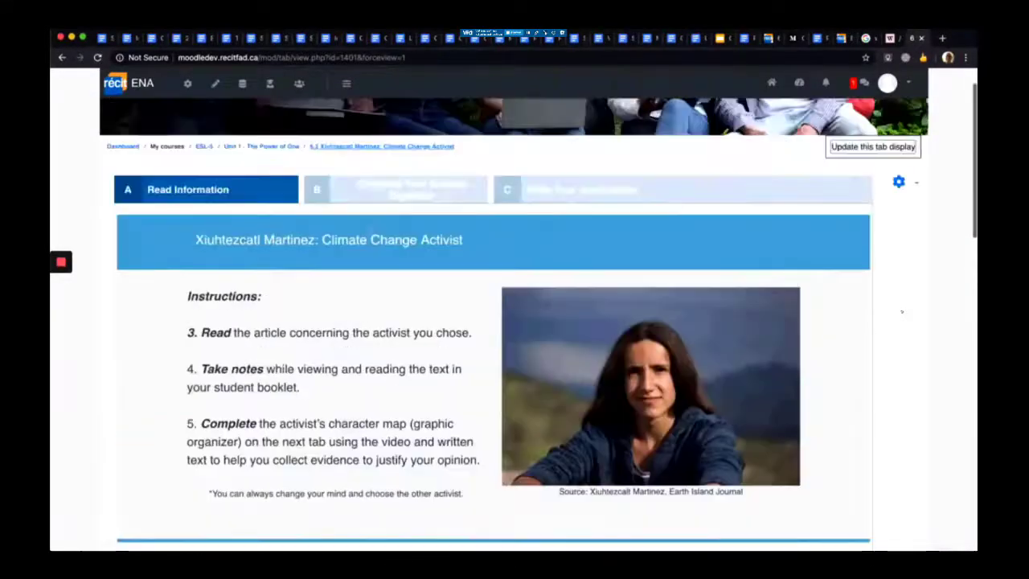
Show the Complete Your Graphic Organizer section again and turn on the course's editing mode
click(392, 188)
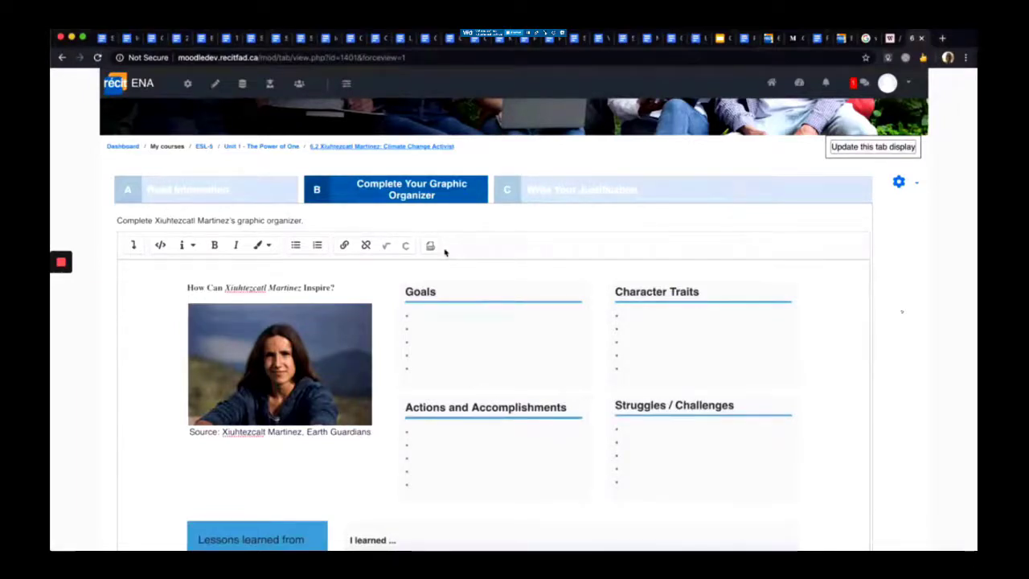
scroll(444, 253, up, 2)
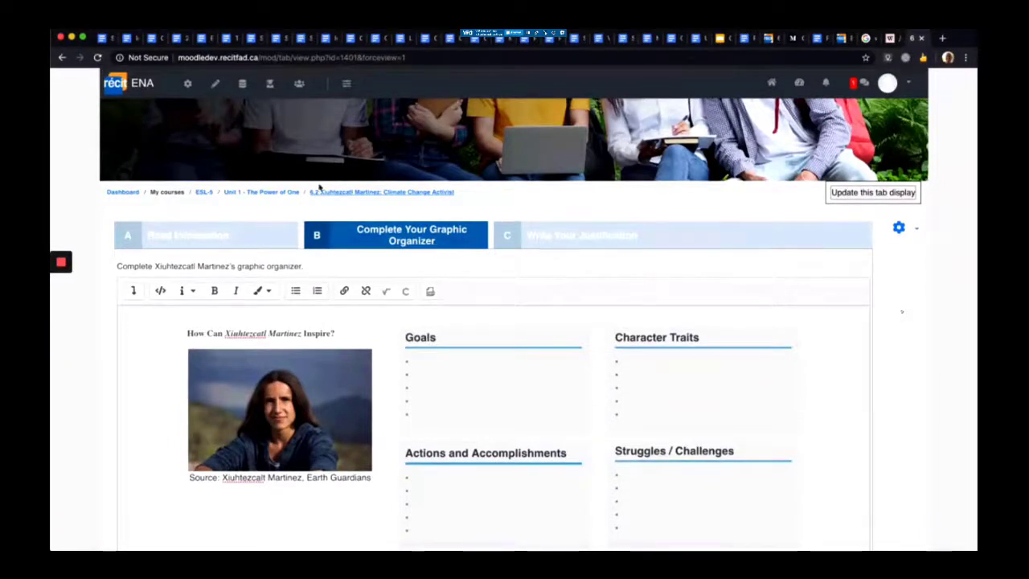
click(215, 85)
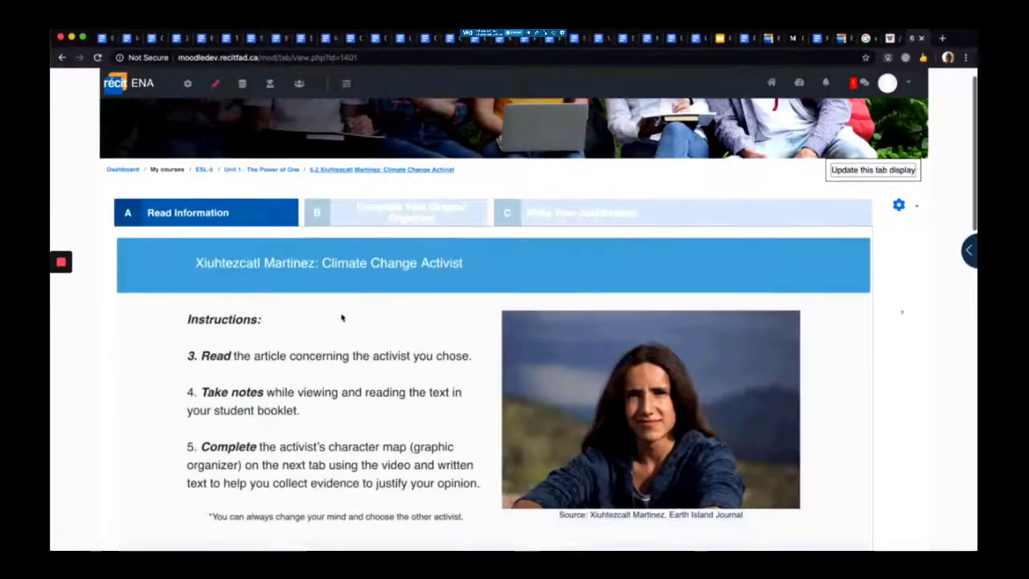
Go to the Unit 1 - The Power of One course section and open its Booklet activity
scroll(341, 317, down, 10)
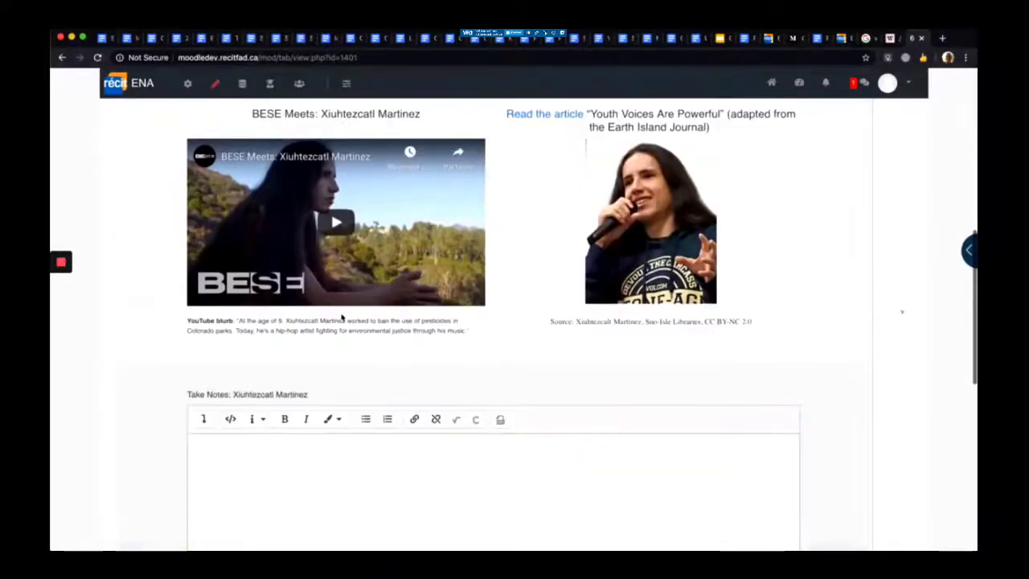
scroll(342, 317, down, 10)
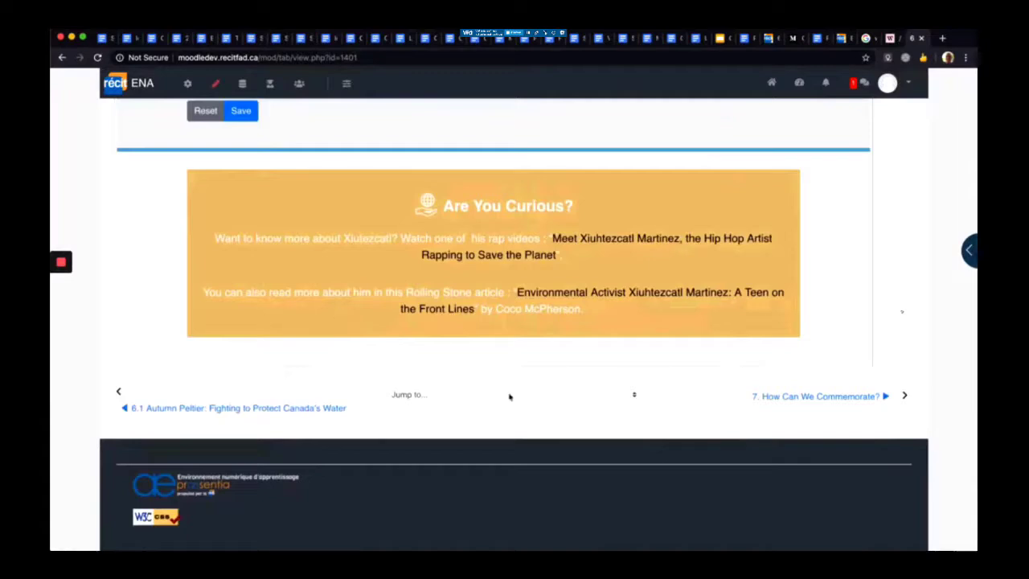
scroll(406, 378, up, 20)
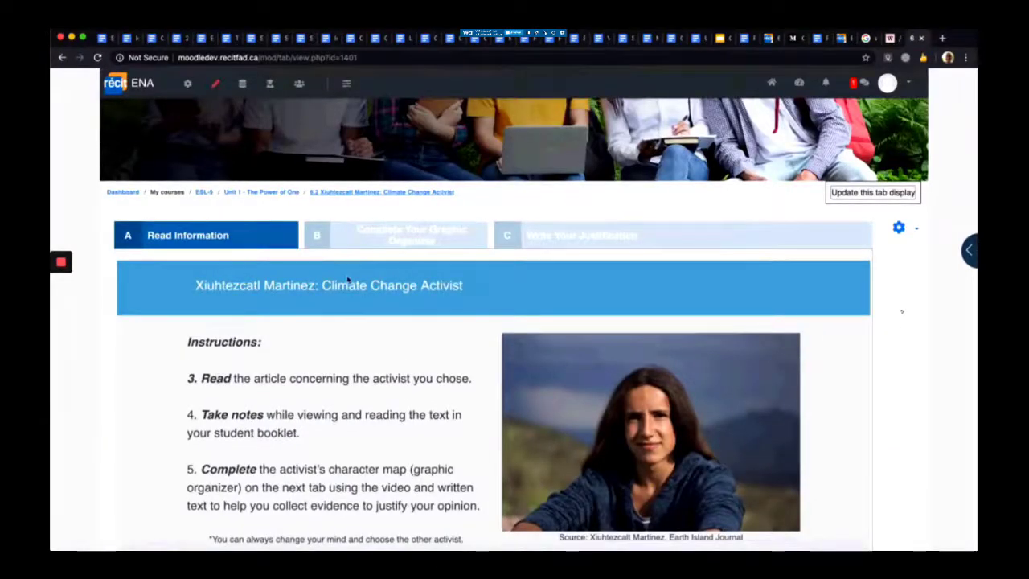
click(232, 194)
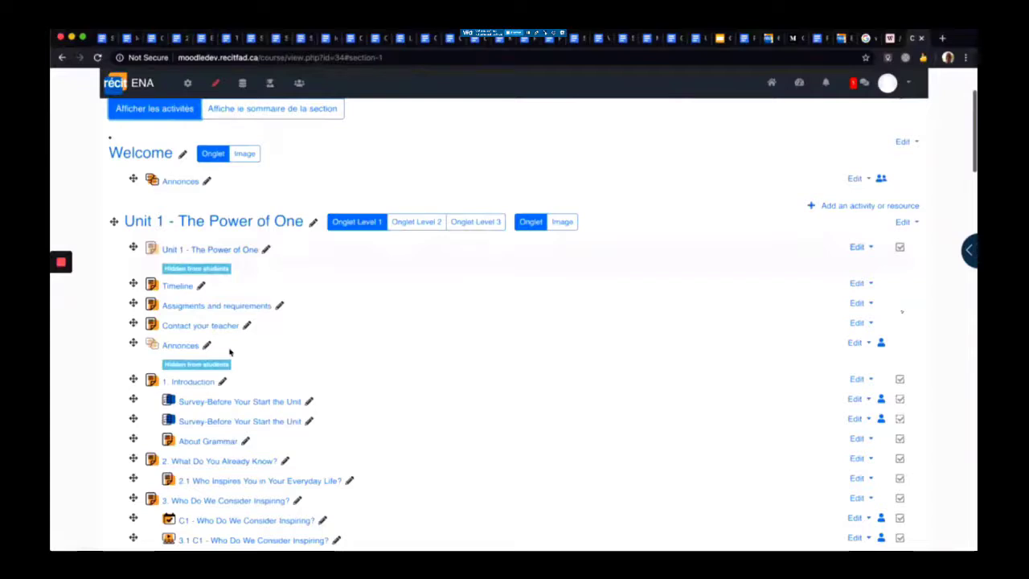
scroll(230, 351, down, 15)
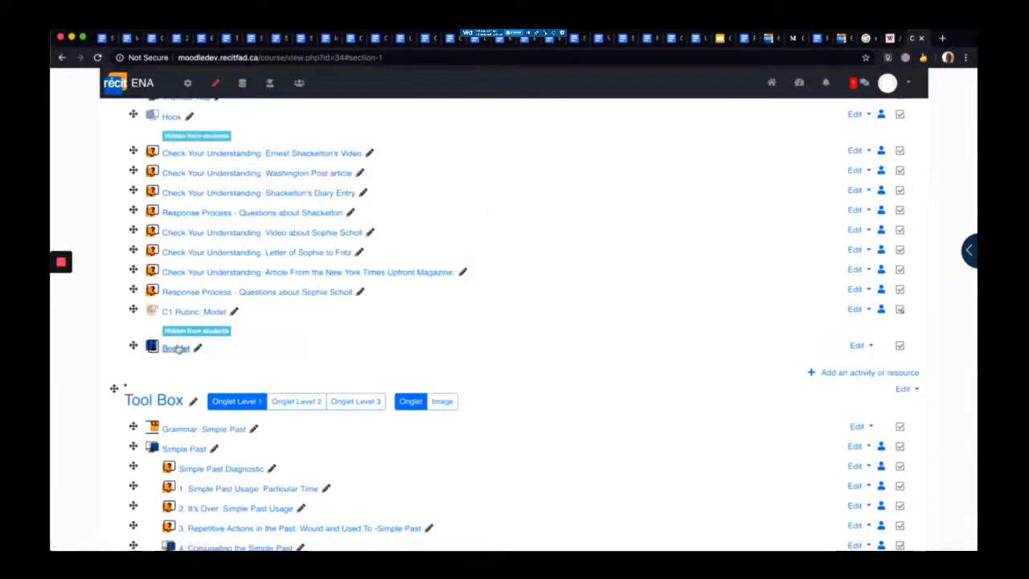
click(175, 349)
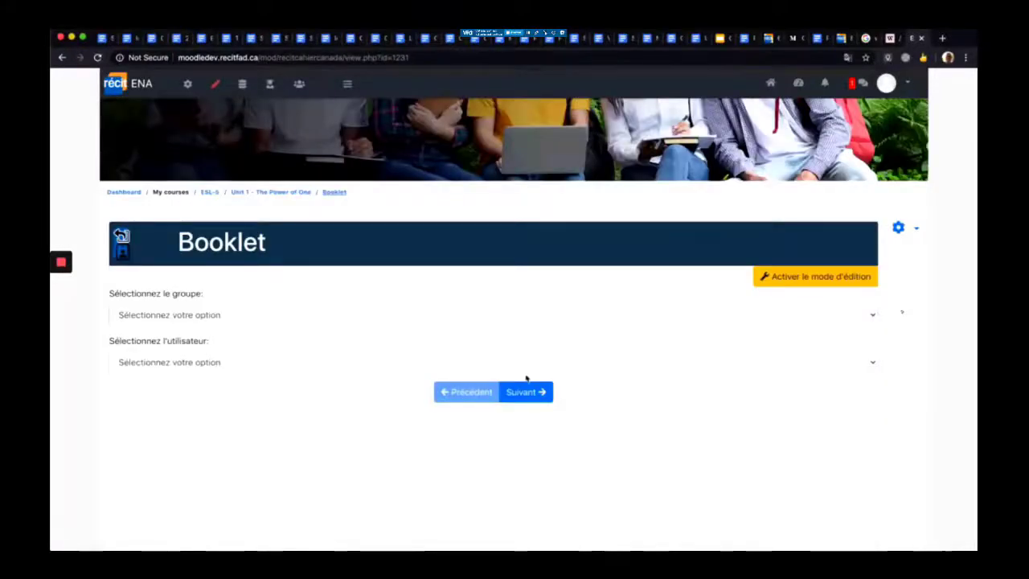
Select a student as the Booklet's user and display that student's notes for 7.1.2 Sophie Scholl
click(872, 362)
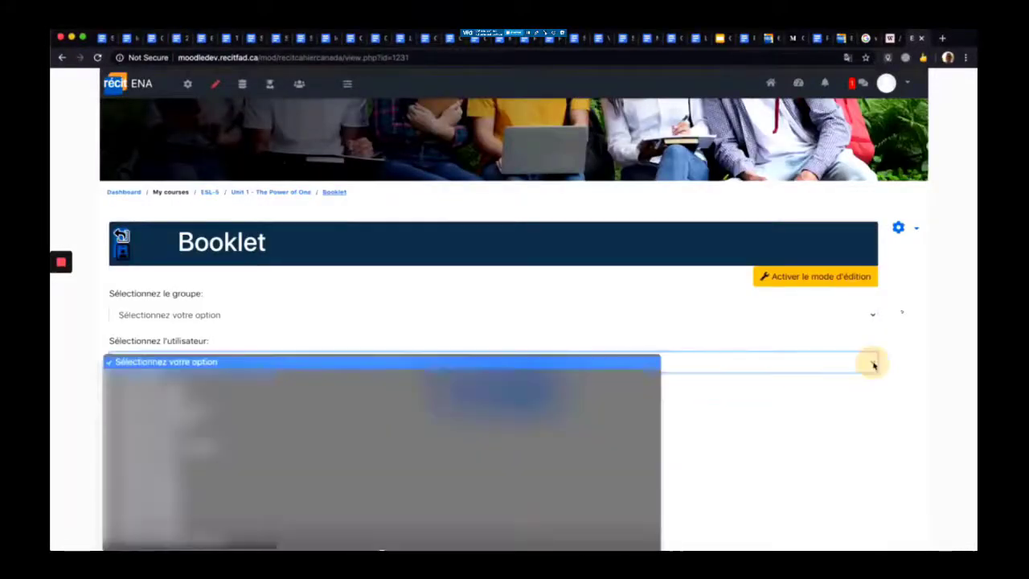
scroll(489, 464, down, 3)
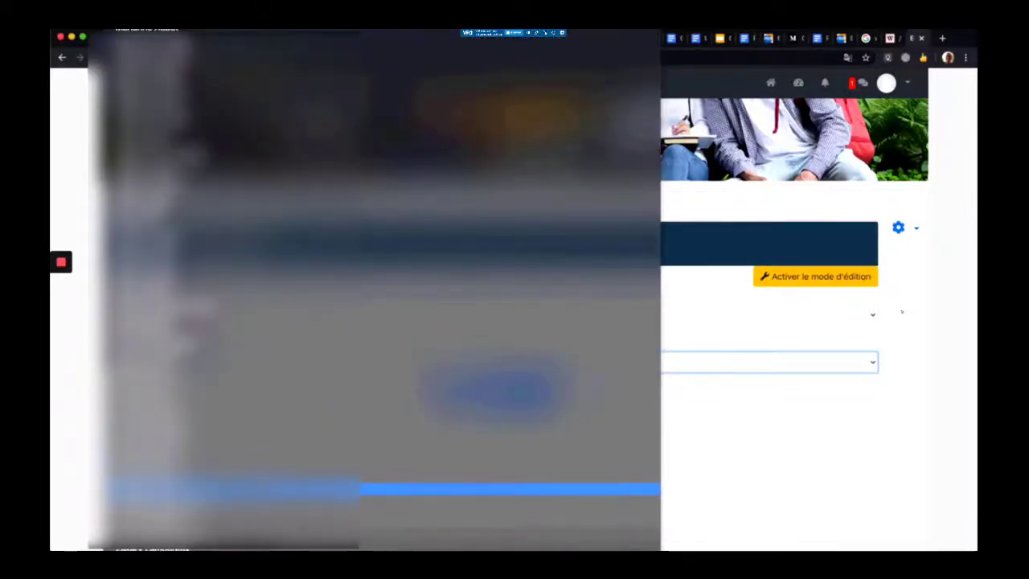
click(300, 488)
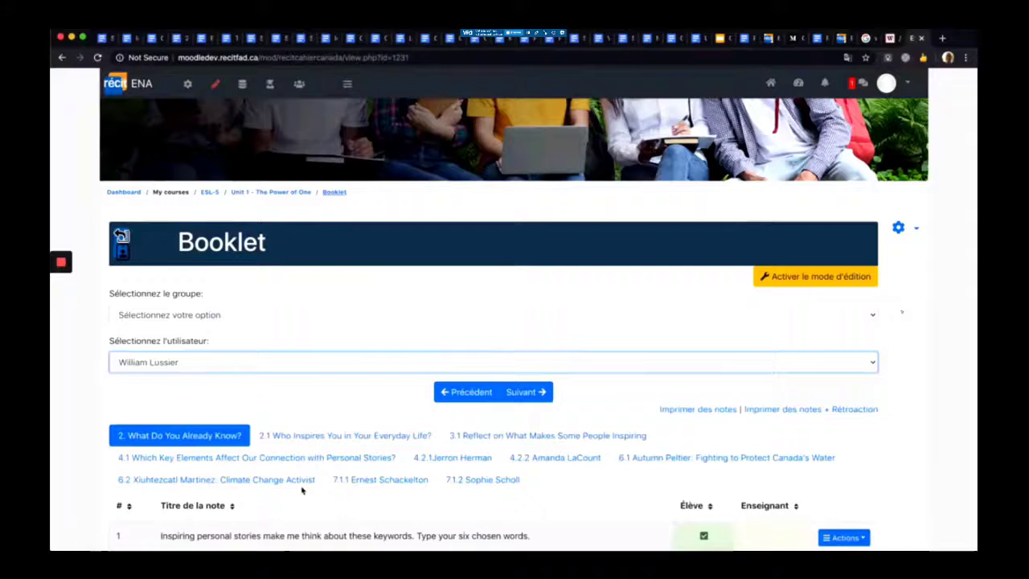
scroll(302, 490, down, 4)
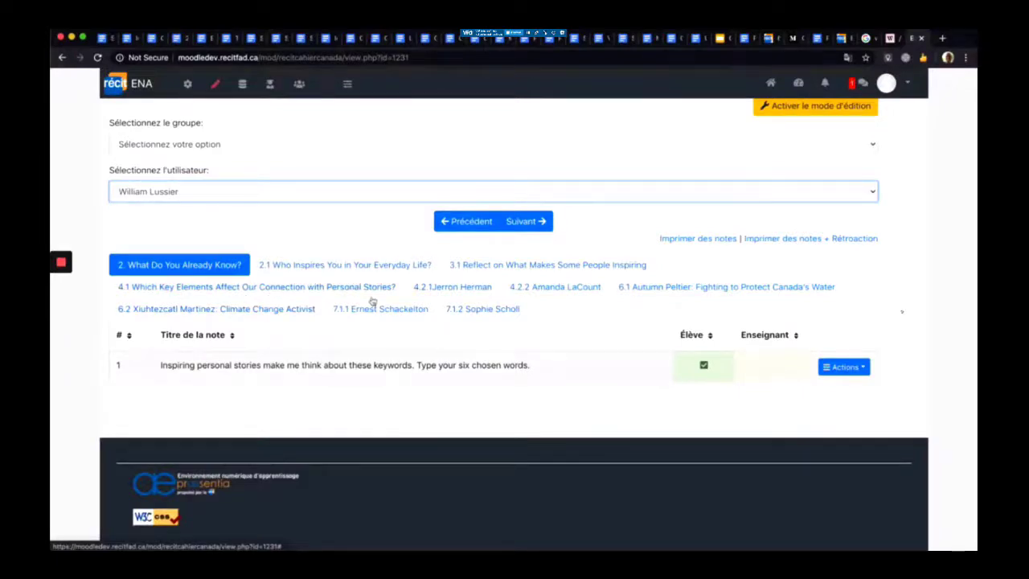
click(476, 313)
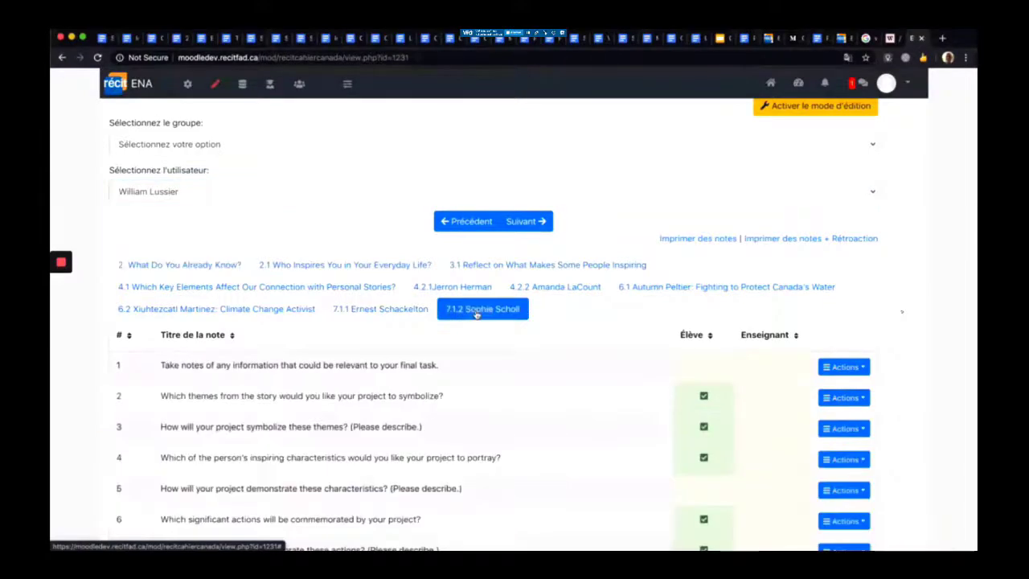
Open the student's note "Read your notes and complete your character map." under 7.1.2 Sophie Scholl for editing
scroll(473, 408, down, 3)
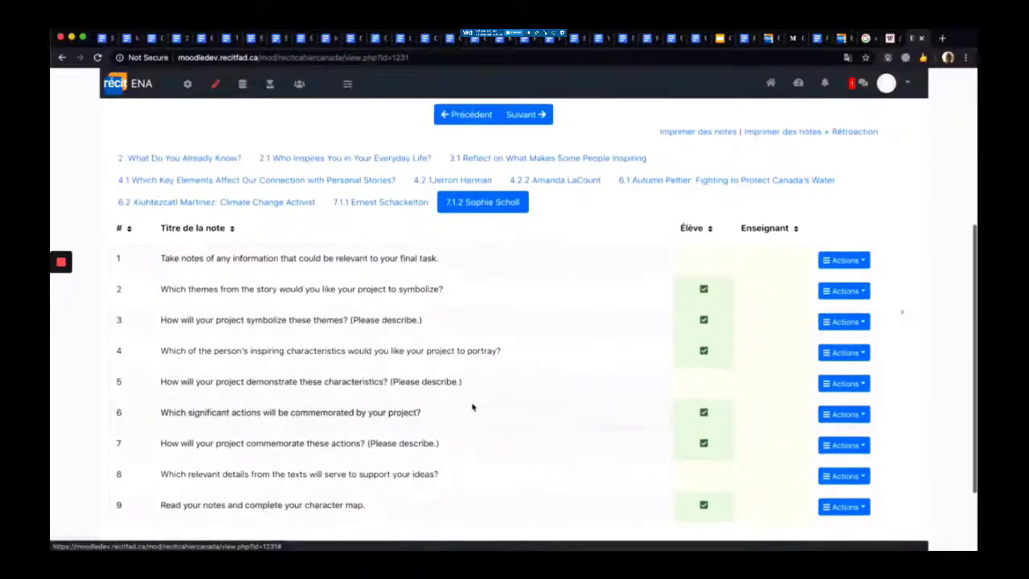
scroll(473, 407, down, 1)
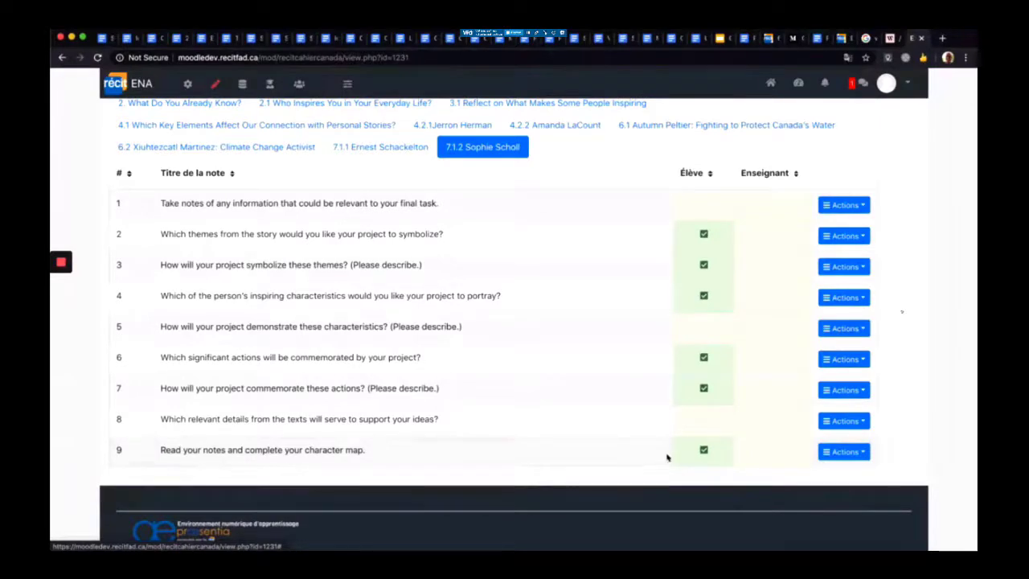
scroll(672, 458, down, 1)
click(844, 404)
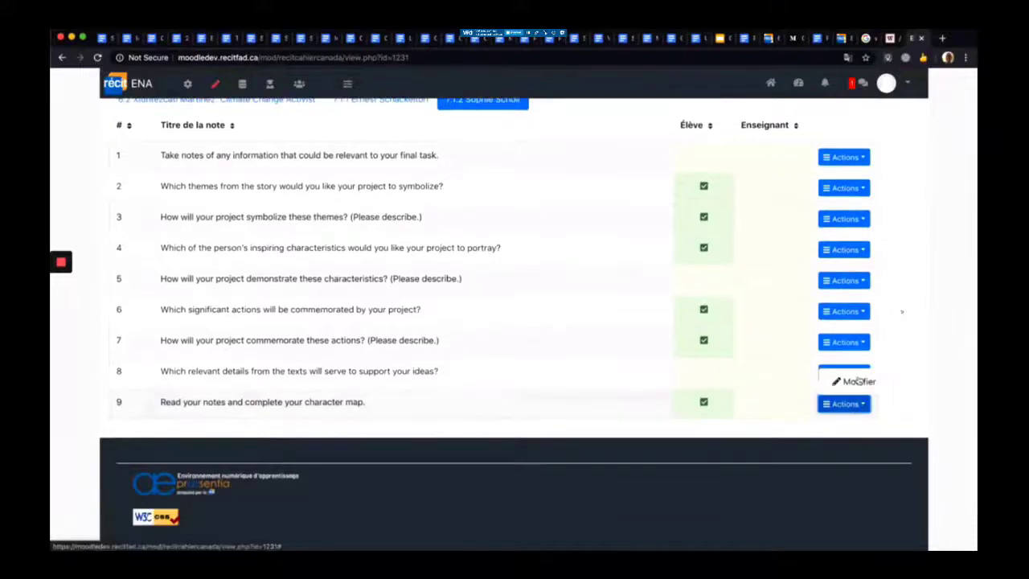
click(852, 379)
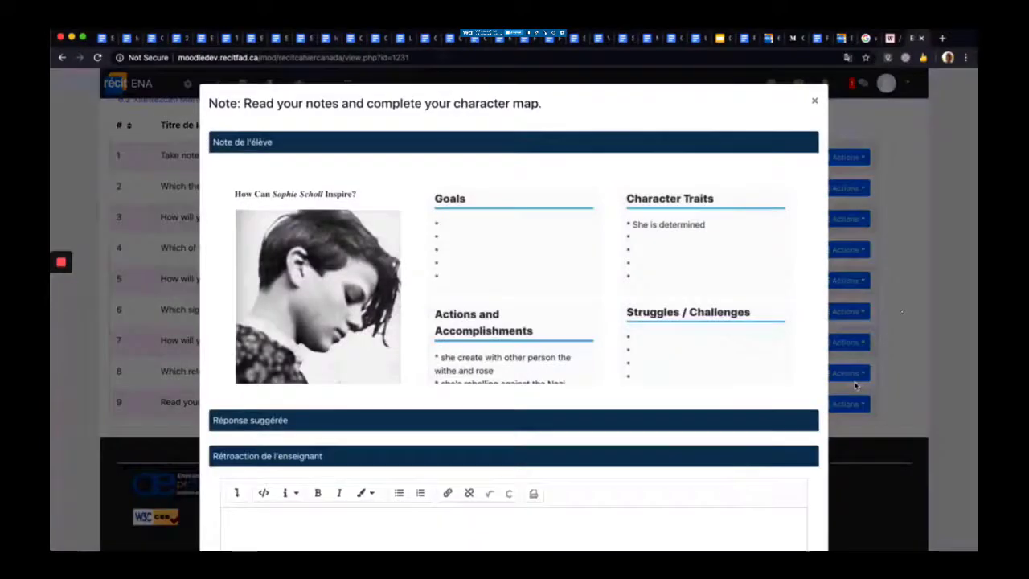
Examine the student's Sophie Scholl character map, covering goals, character traits, actions and accomplishments, and struggles
scroll(718, 324, down, 2)
scroll(718, 325, up, 1)
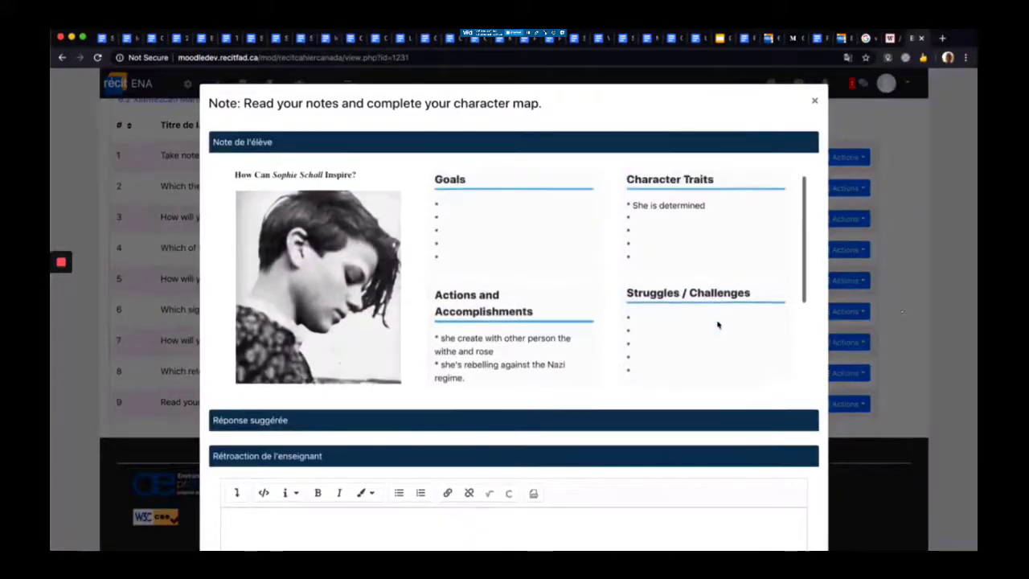
scroll(718, 324, down, 1)
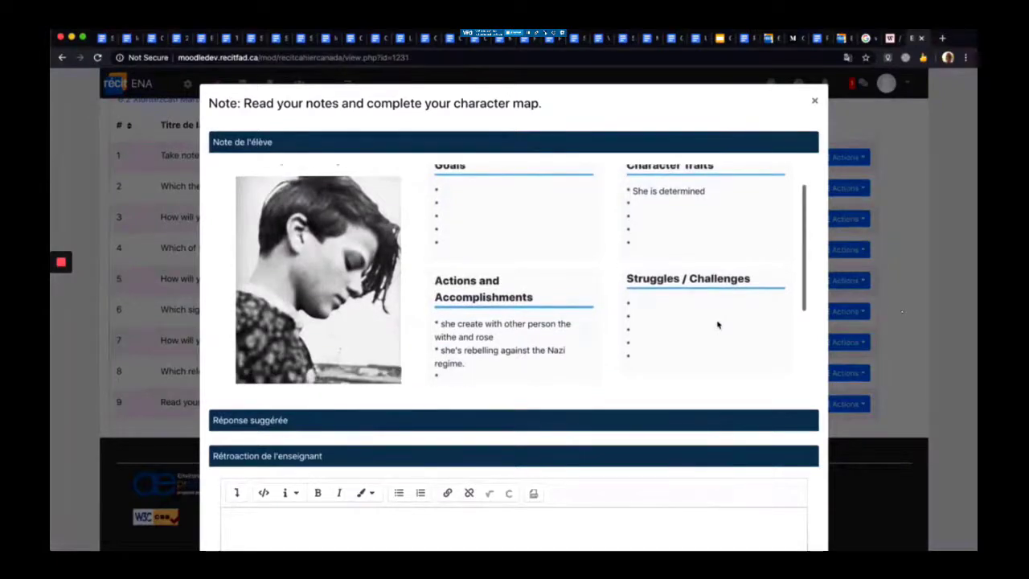
scroll(718, 325, down, 1)
scroll(718, 325, up, 1)
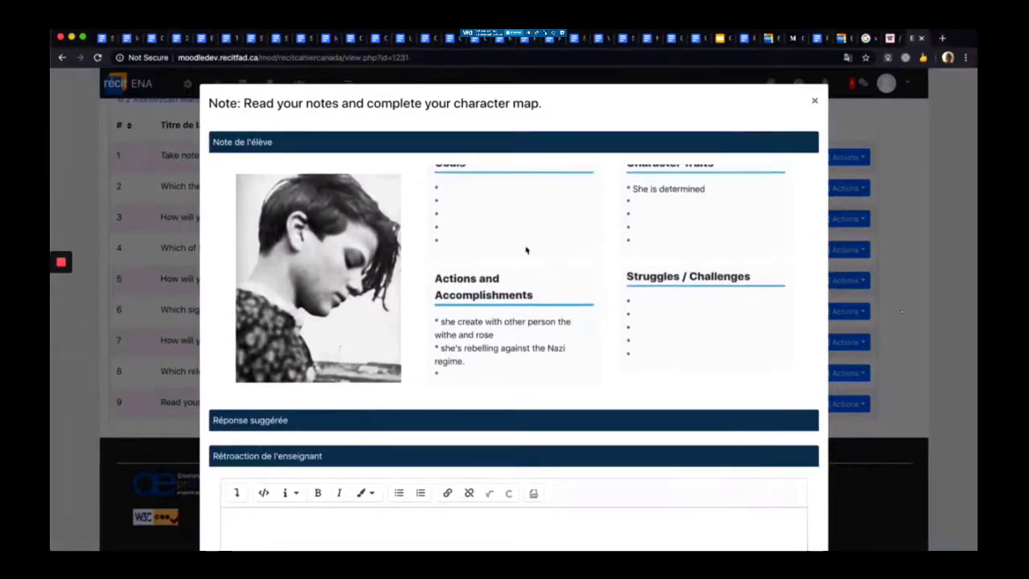
scroll(515, 273, up, 1)
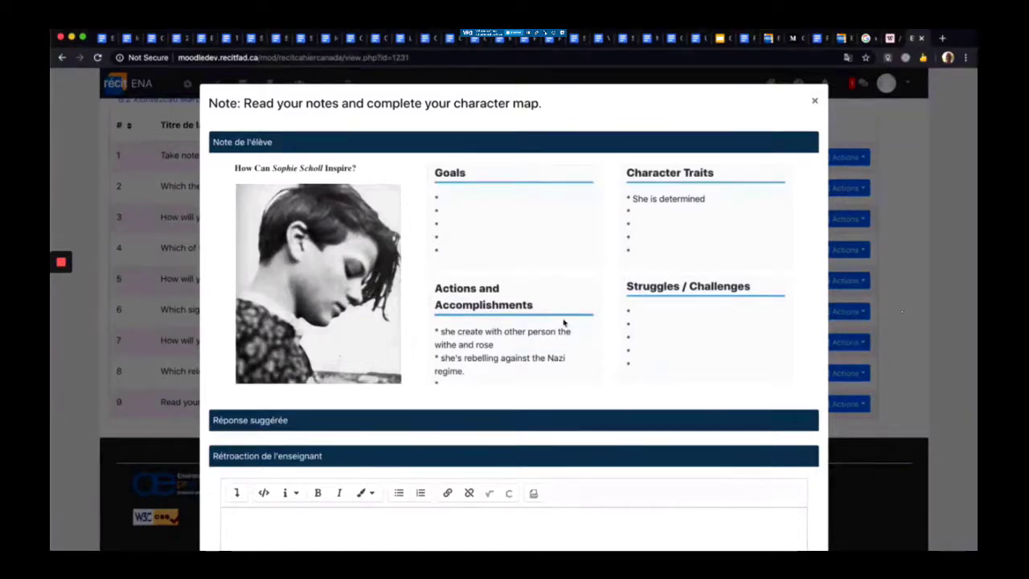
scroll(563, 322, down, 1)
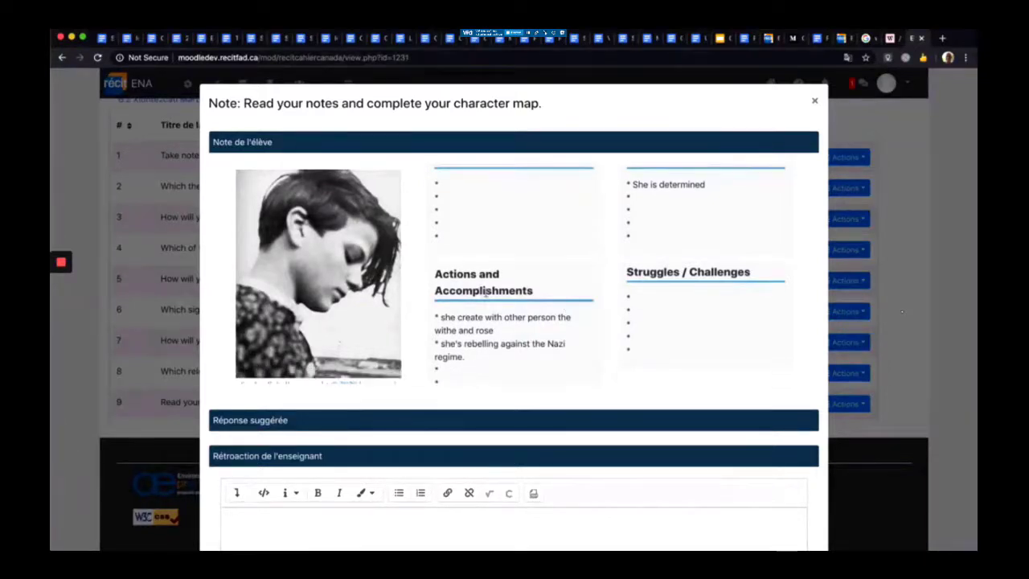
scroll(477, 286, up, 1)
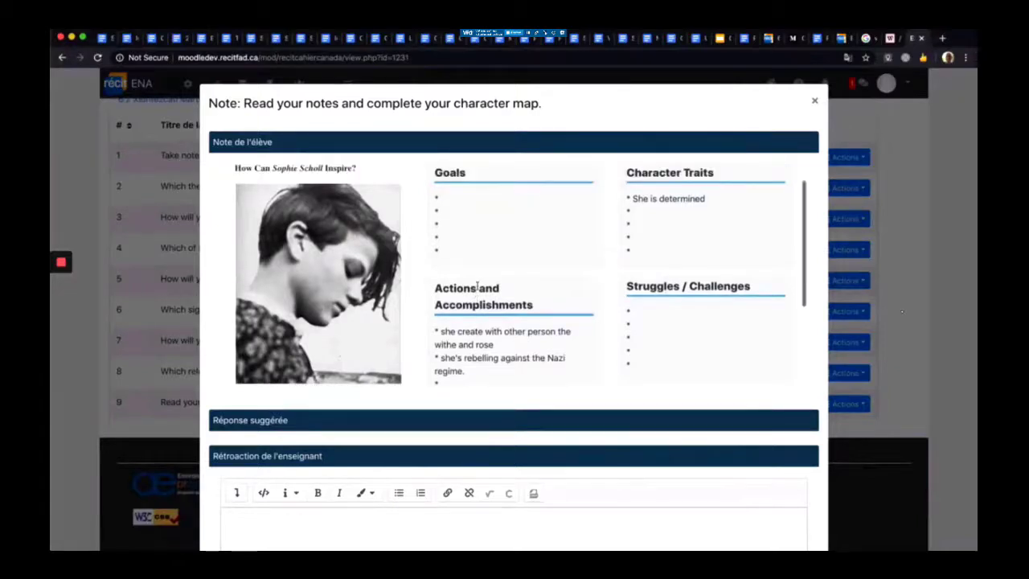
scroll(477, 286, down, 4)
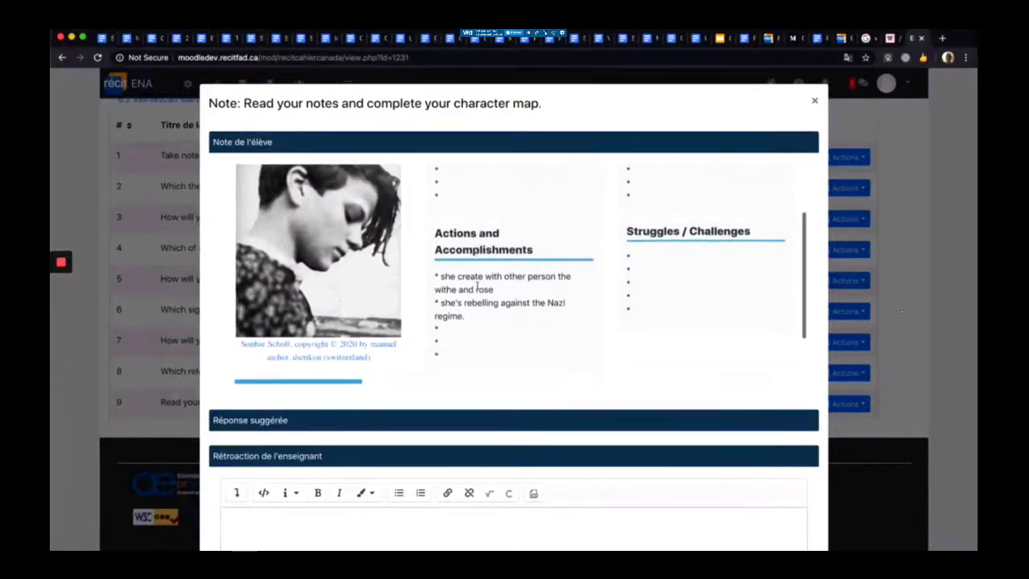
scroll(478, 286, up, 5)
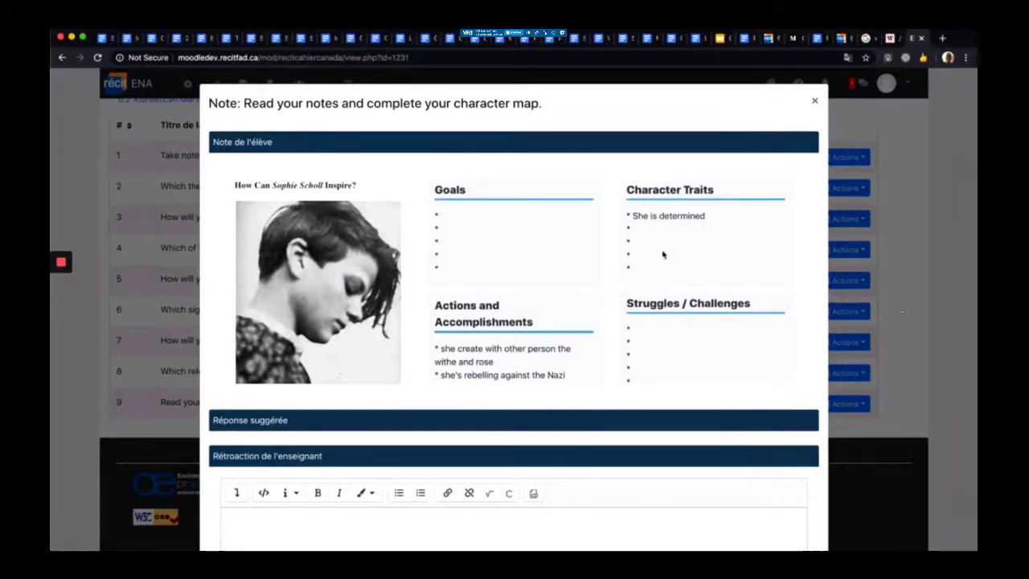
click(643, 329)
scroll(641, 341, down, 1)
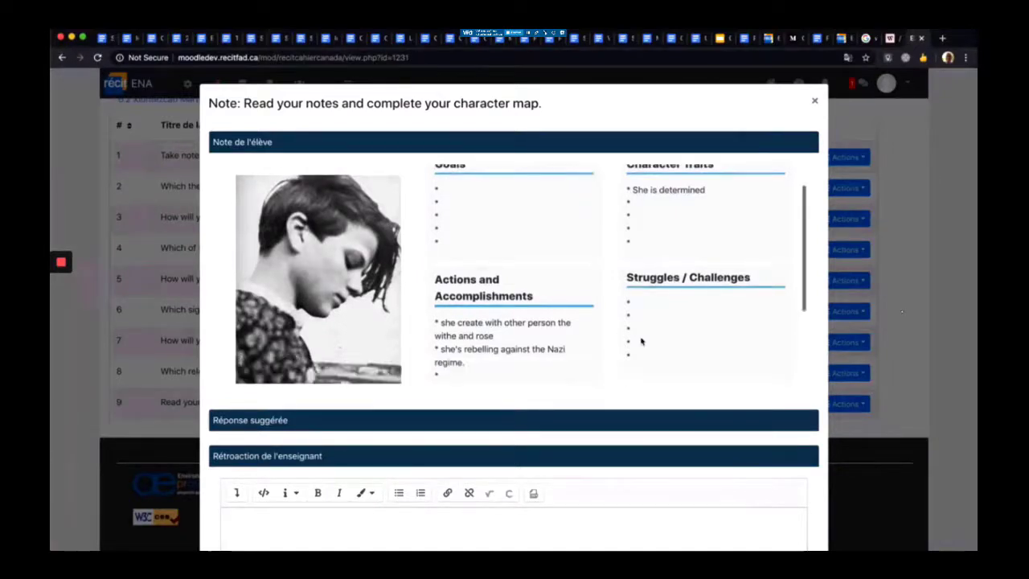
Enter the teacher feedback "What about her struggles? Did you have difficulties finding the info?" for the character map note
scroll(613, 476, down, 2)
scroll(613, 476, down, 2)
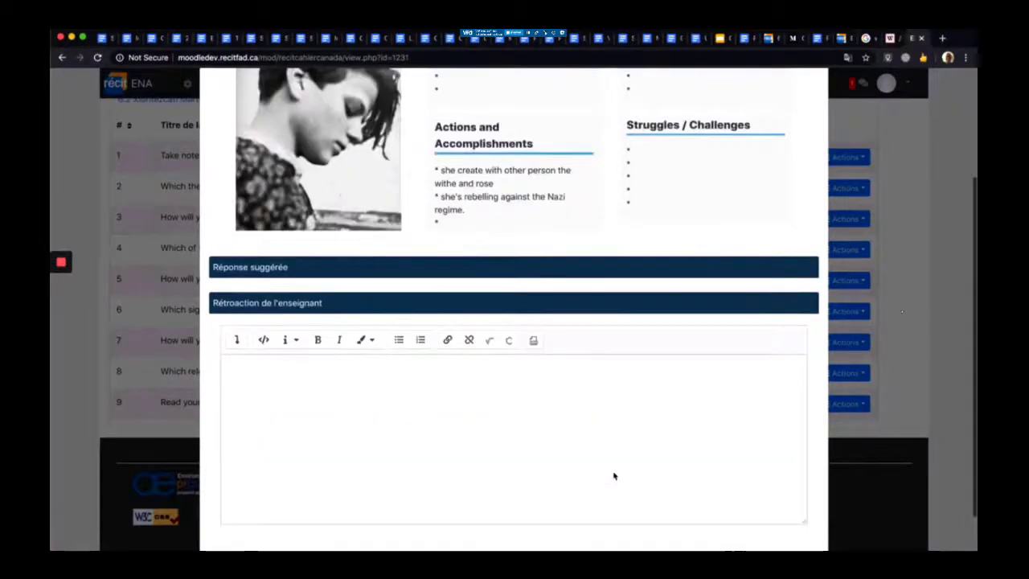
click(499, 354)
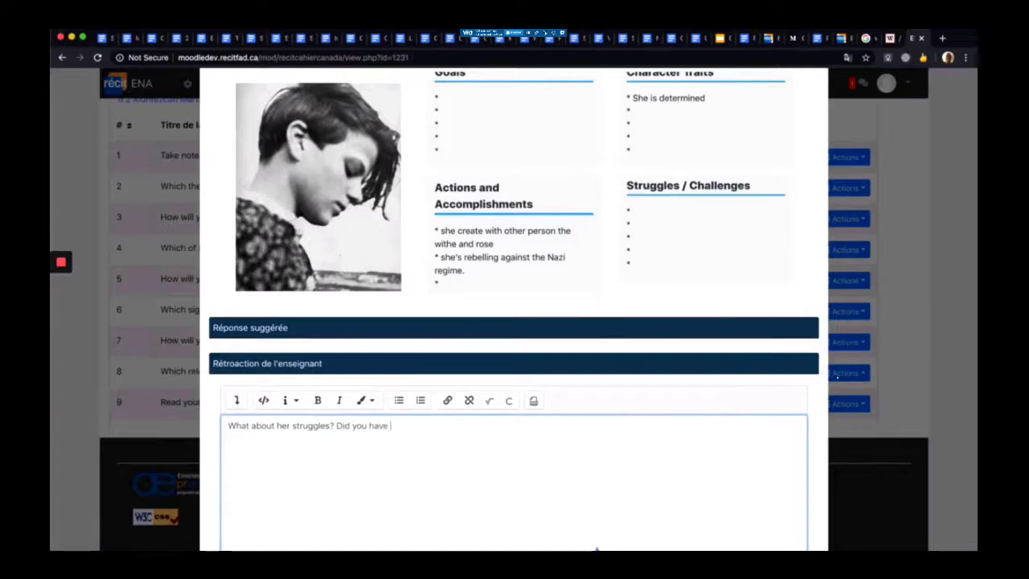
text(difficulties fin)
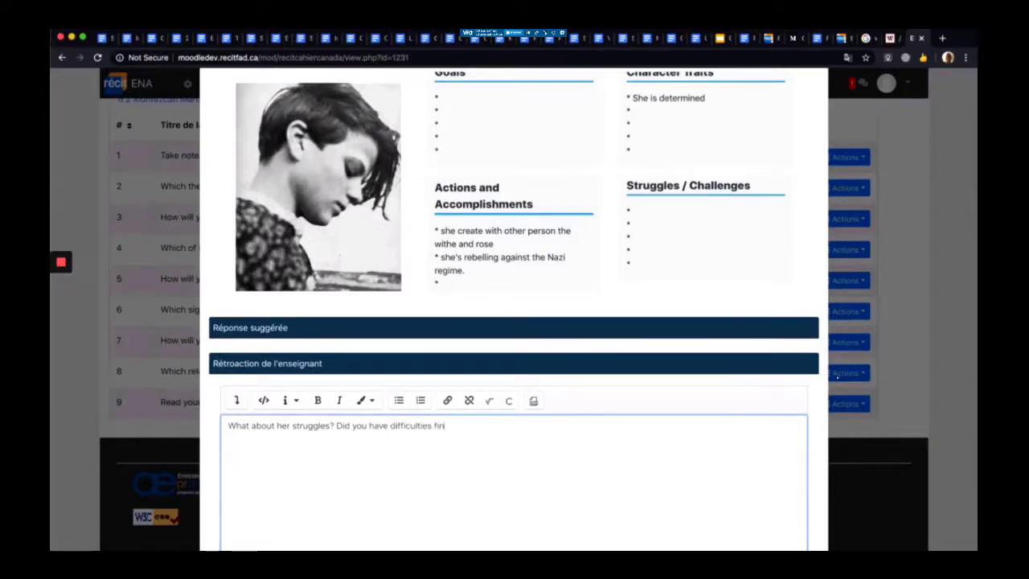
text(ding the info?)
scroll(581, 429, down, 3)
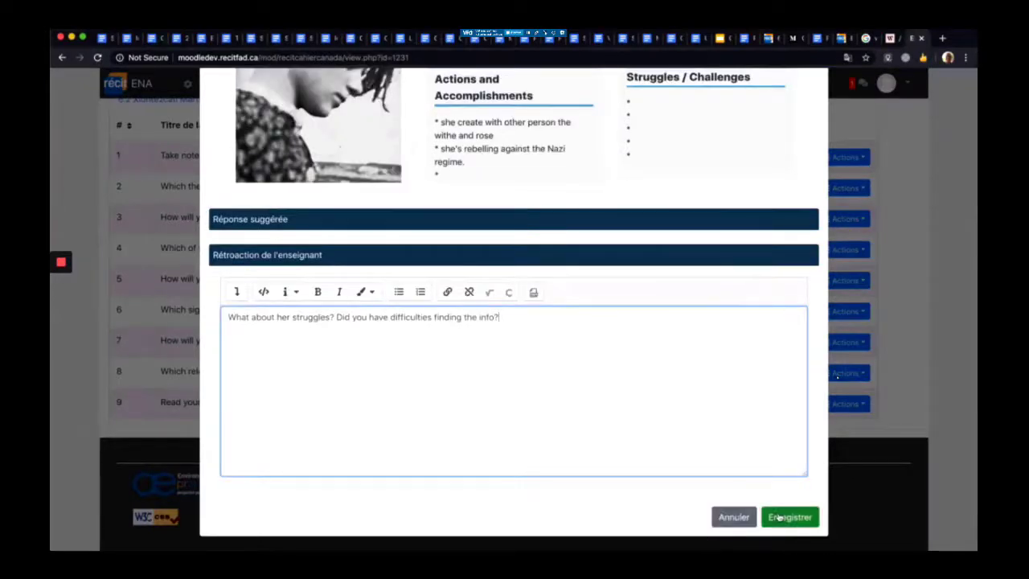
Open Activité 13 in Semaine 6, show the land and the surveyor on the map, and move the surveyor along the road towards point E
scroll(723, 423, up, 5)
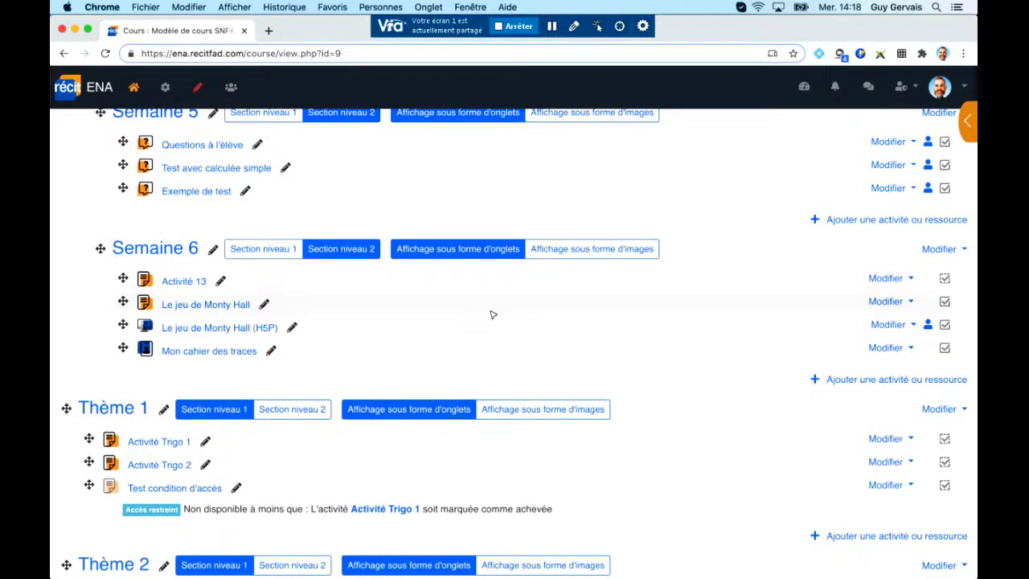
click(180, 283)
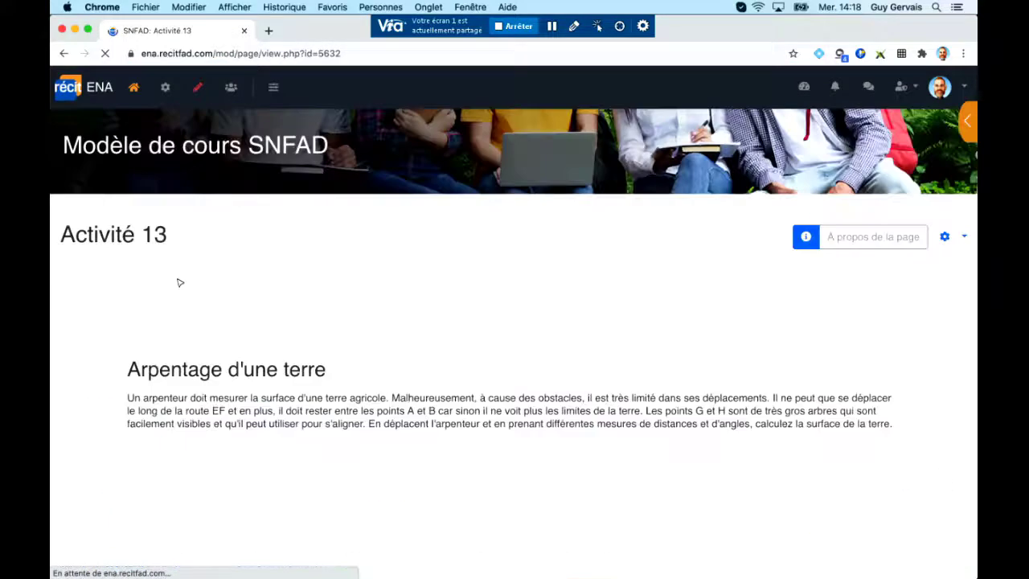
scroll(590, 311, down, 3)
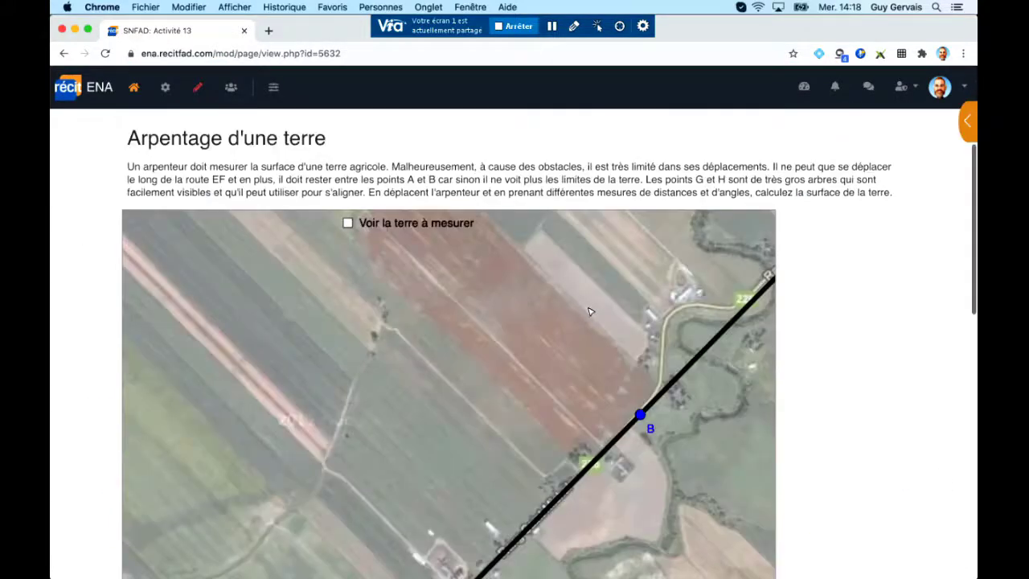
scroll(590, 311, down, 1)
click(377, 138)
click(378, 159)
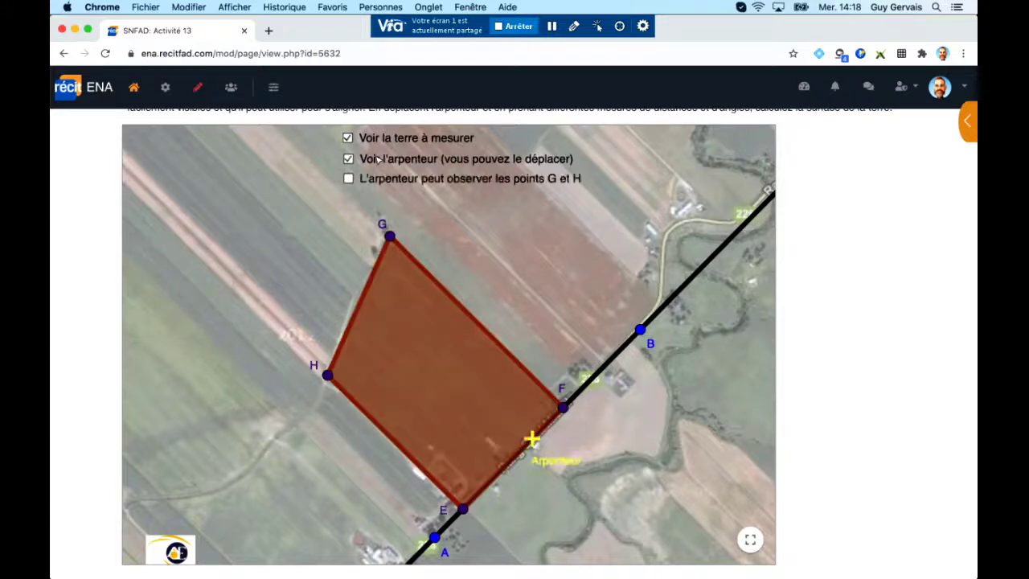
drag(531, 438, 510, 475)
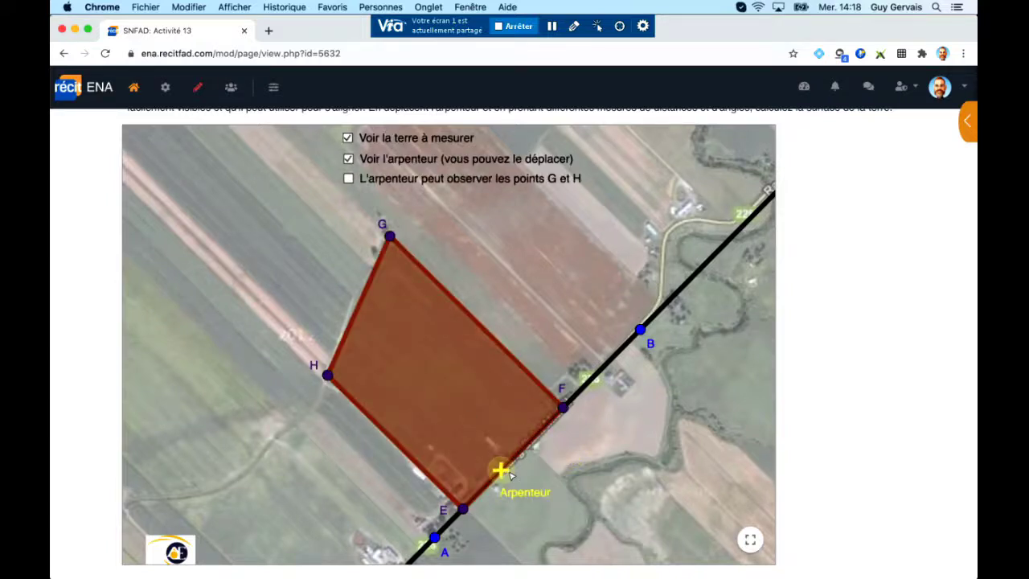
Review the trigonometry question and its note field below the map, and return to the course page
scroll(509, 476, down, 5)
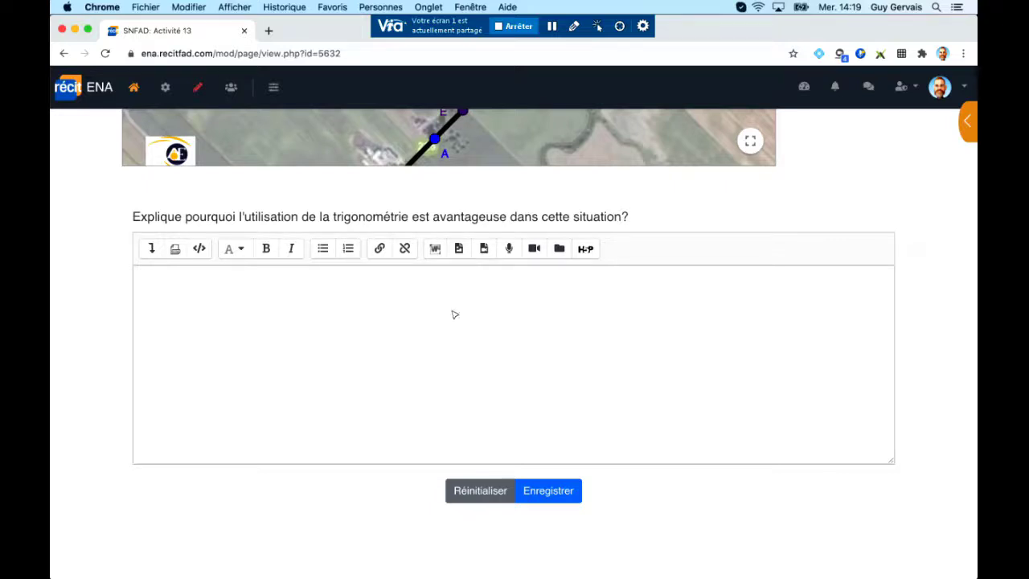
scroll(455, 315, up, 5)
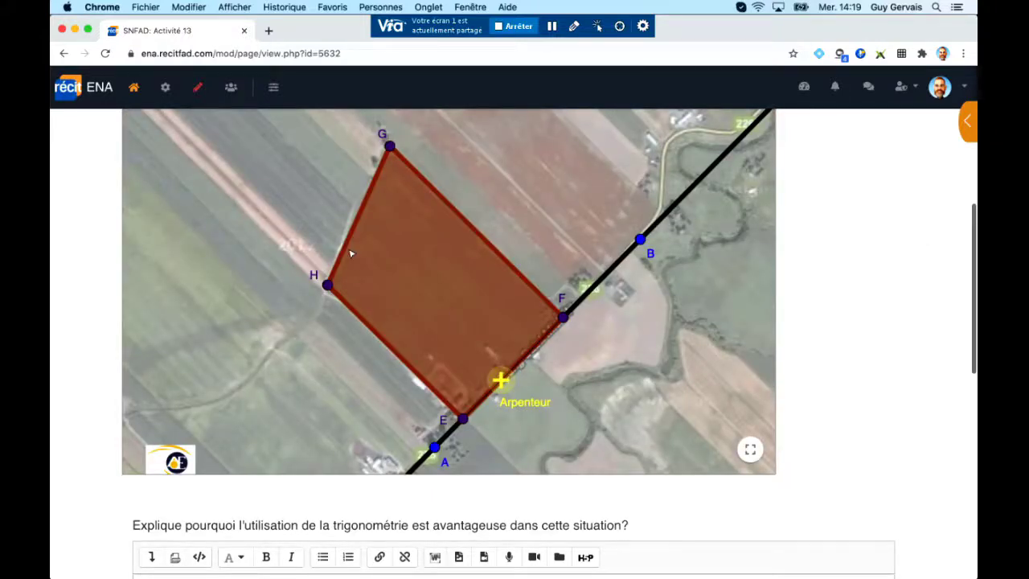
key(super+bracketleft)
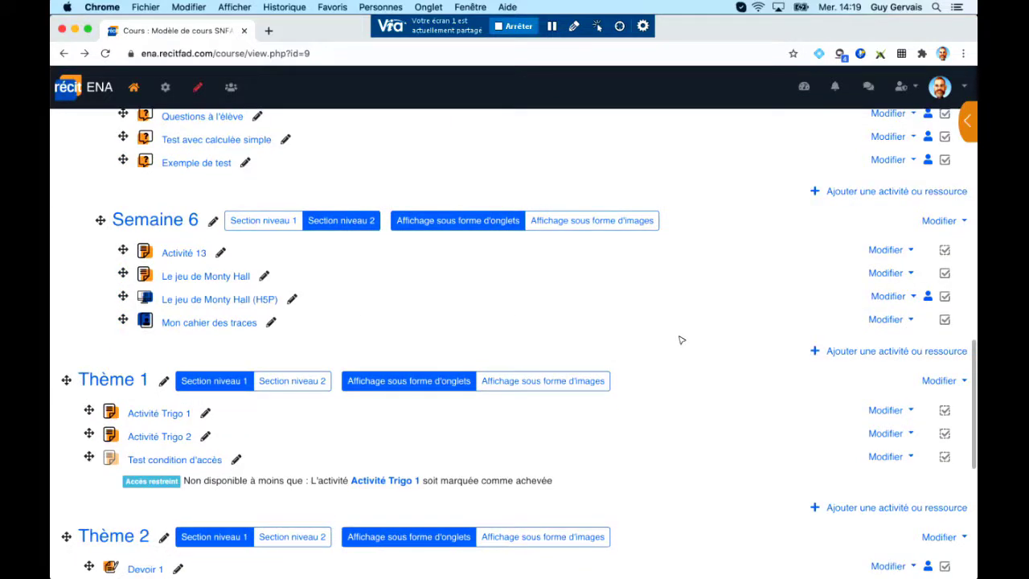
Start adding a Cahier de traces activity to Semaine 6, look over its settings form, and cancel it
click(862, 354)
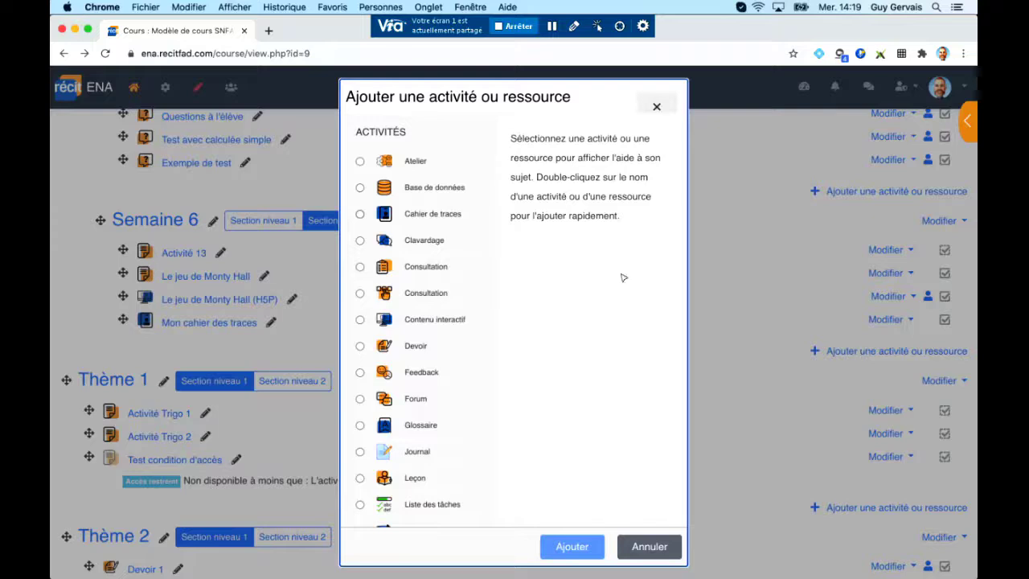
click(427, 214)
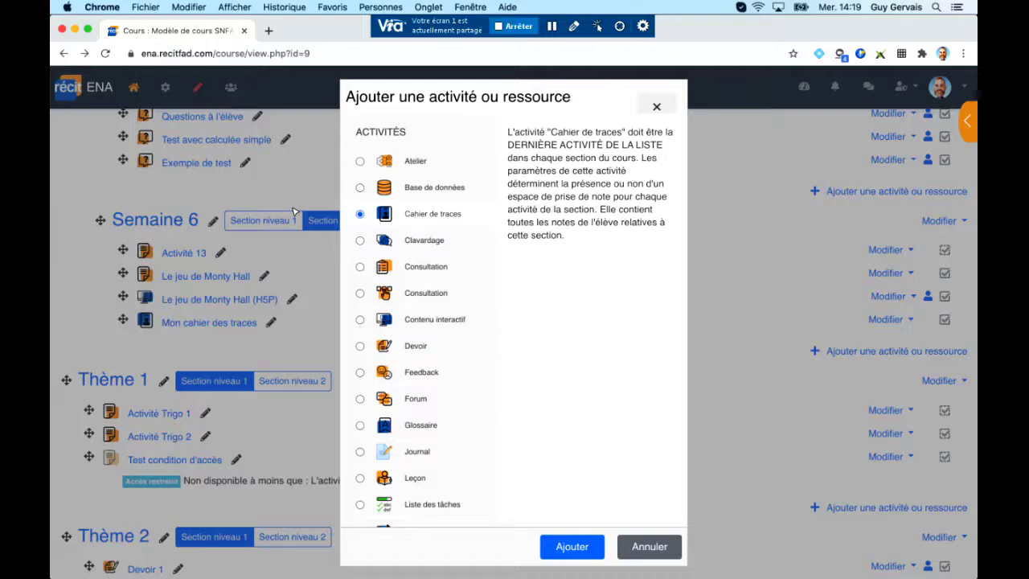
click(560, 547)
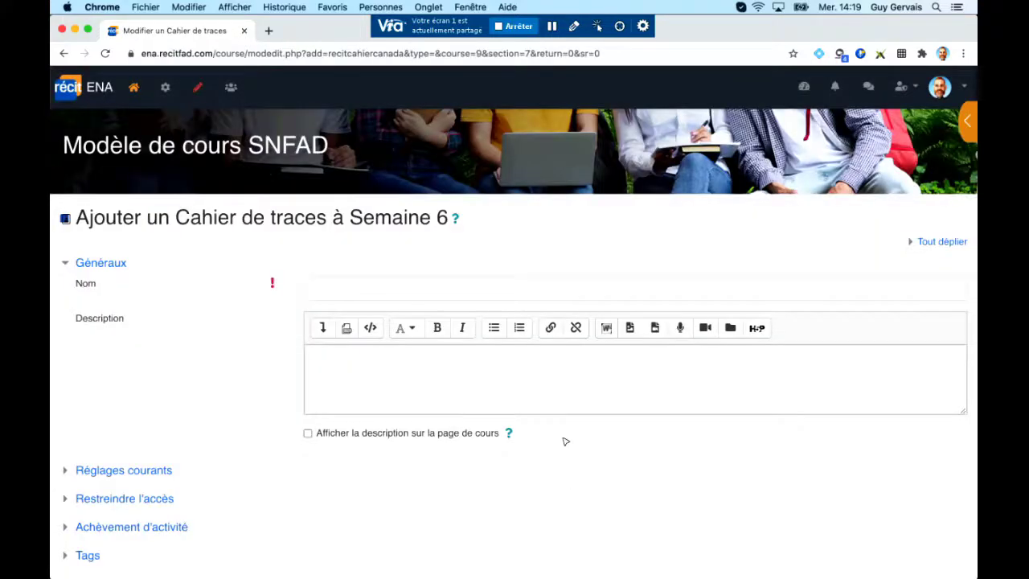
scroll(254, 317, down, 1)
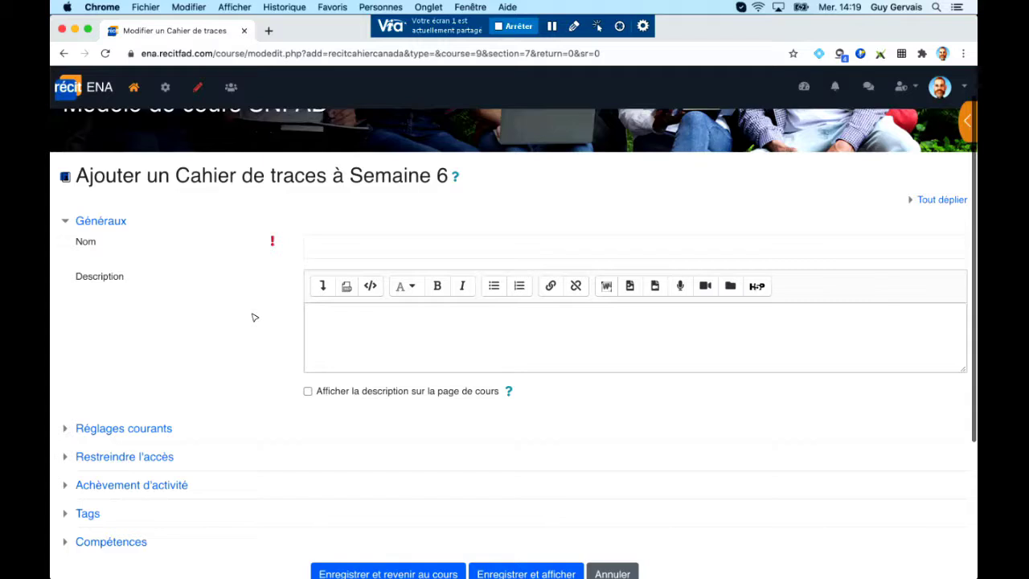
scroll(254, 318, down, 1)
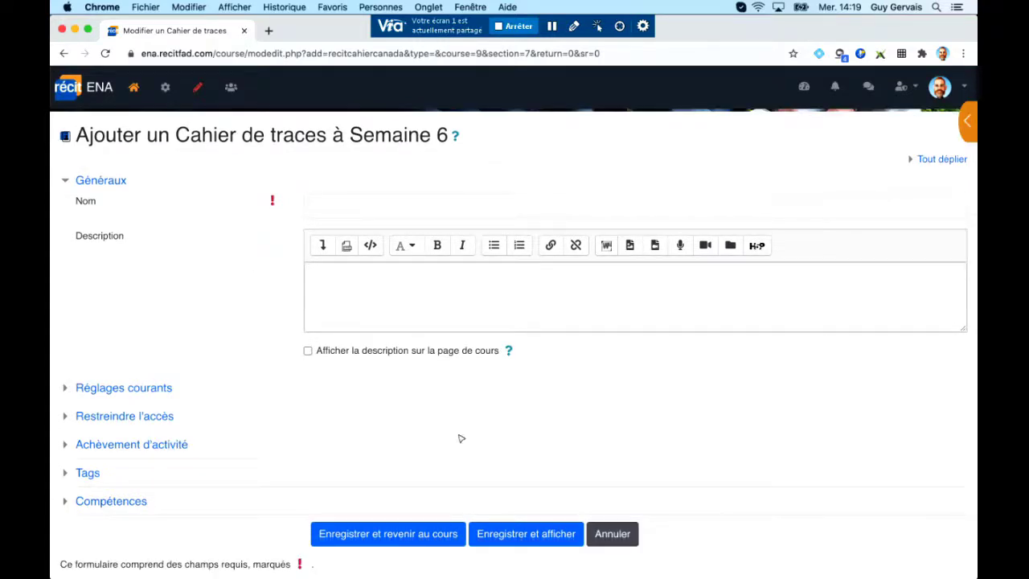
click(614, 533)
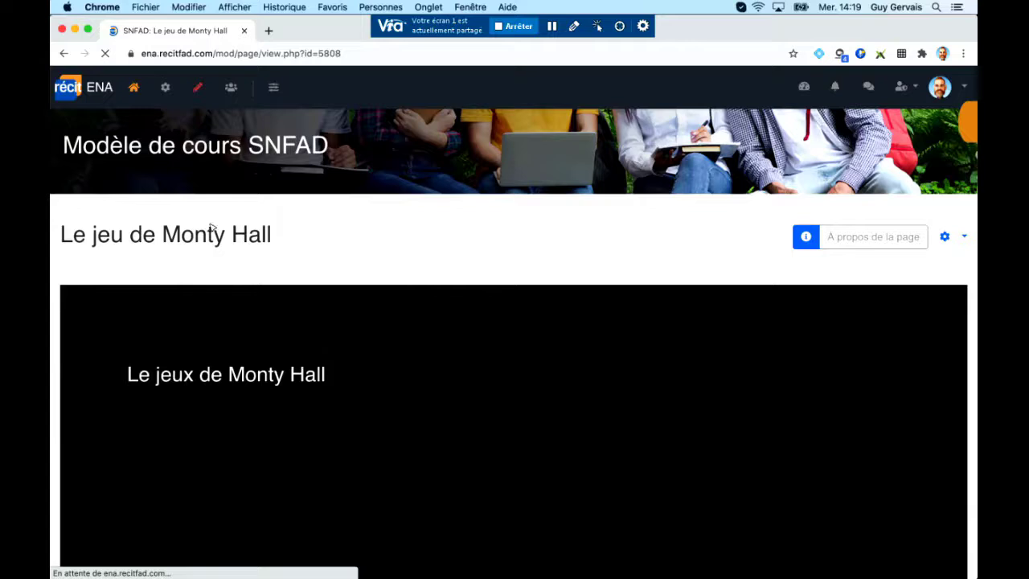
On the Le jeu de Monty Hall page, start the embedded video and display its interactive question at 0:40
scroll(426, 306, down, 4)
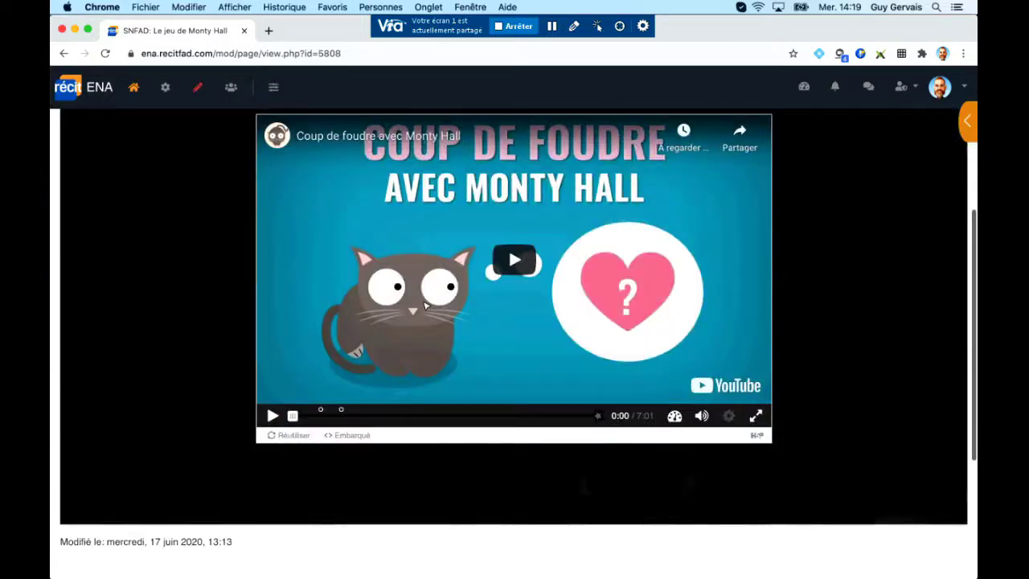
click(475, 322)
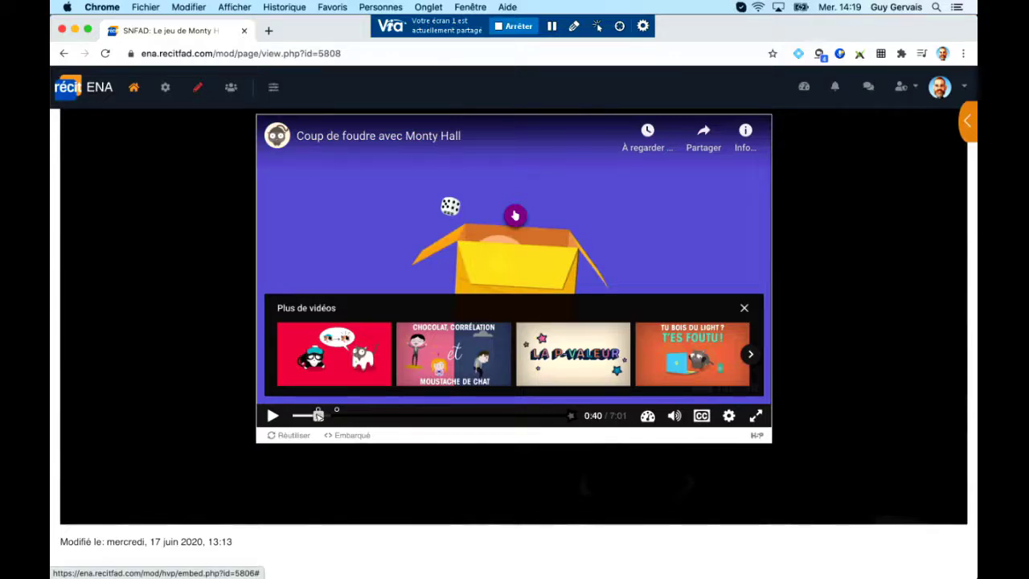
click(516, 216)
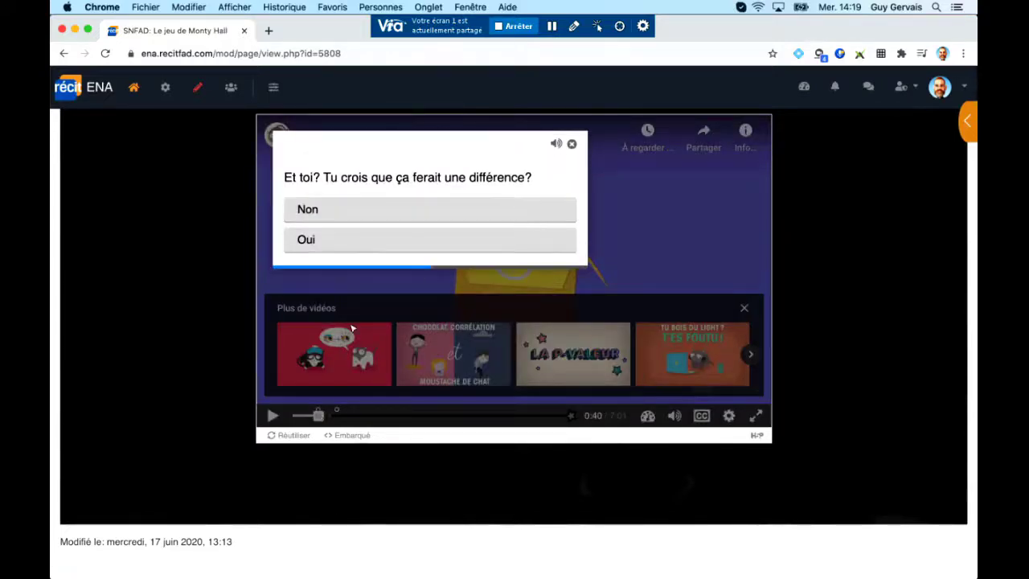
scroll(352, 328, down, 3)
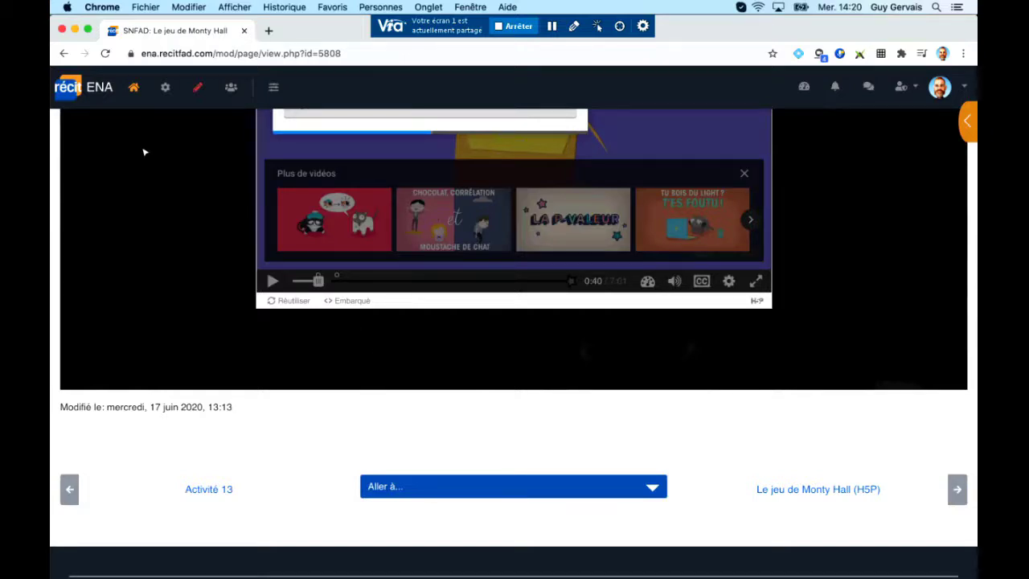
Return to the course page, open Mon cahier des traces in Semaine 6, and show the notes of Le jeu de Monty Hall
click(63, 54)
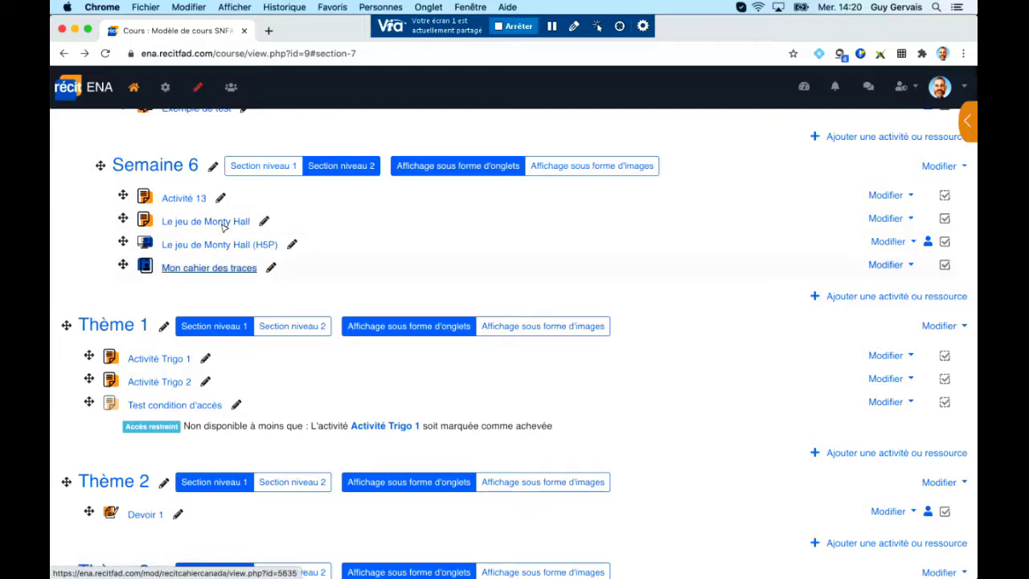
click(231, 267)
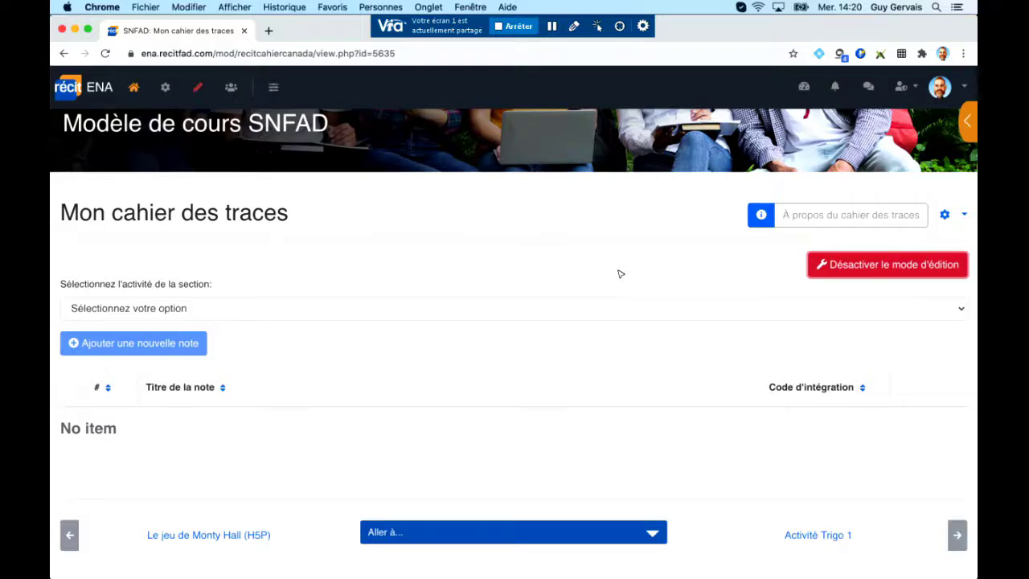
scroll(619, 274, down, 1)
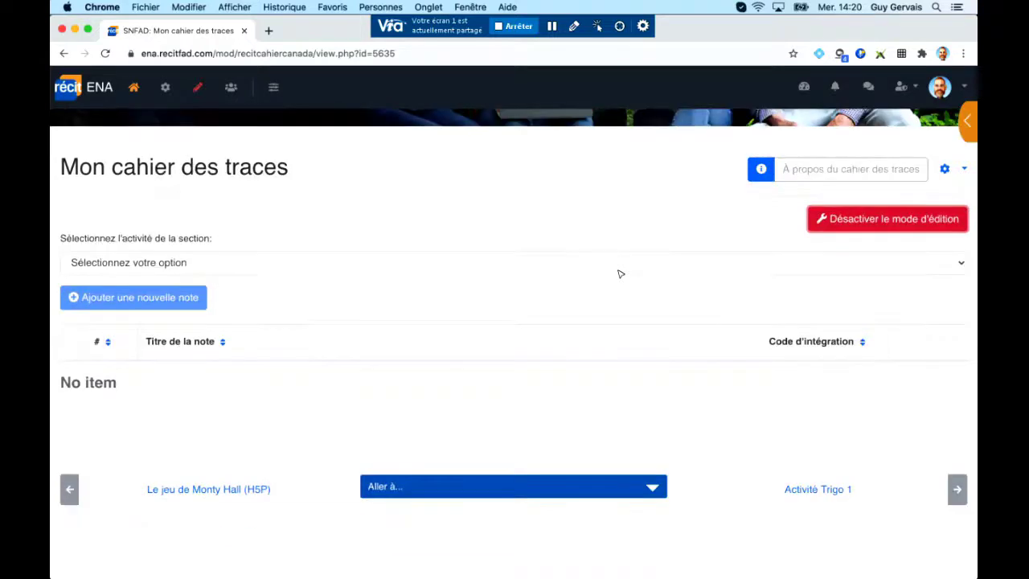
click(190, 264)
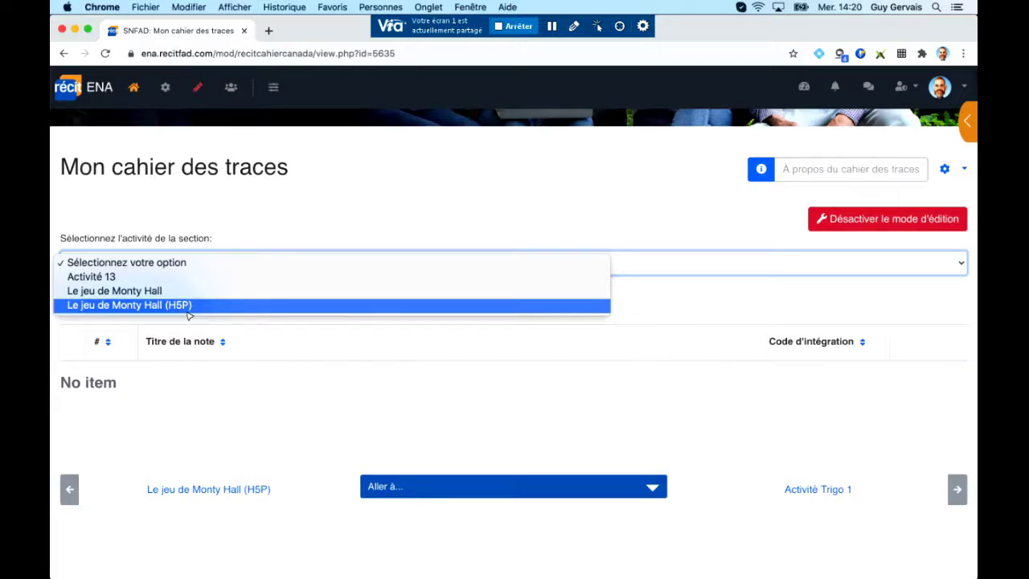
click(187, 311)
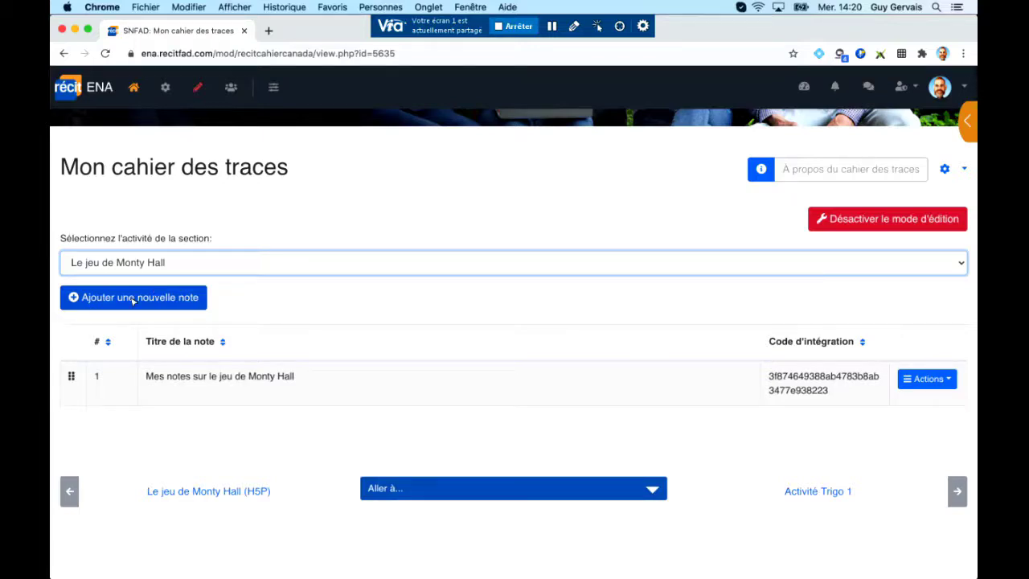
Open the note "Mes notes sur le jeu de Monty Hall" for editing and examine its note template, suggested answer and automatic feedback
click(134, 299)
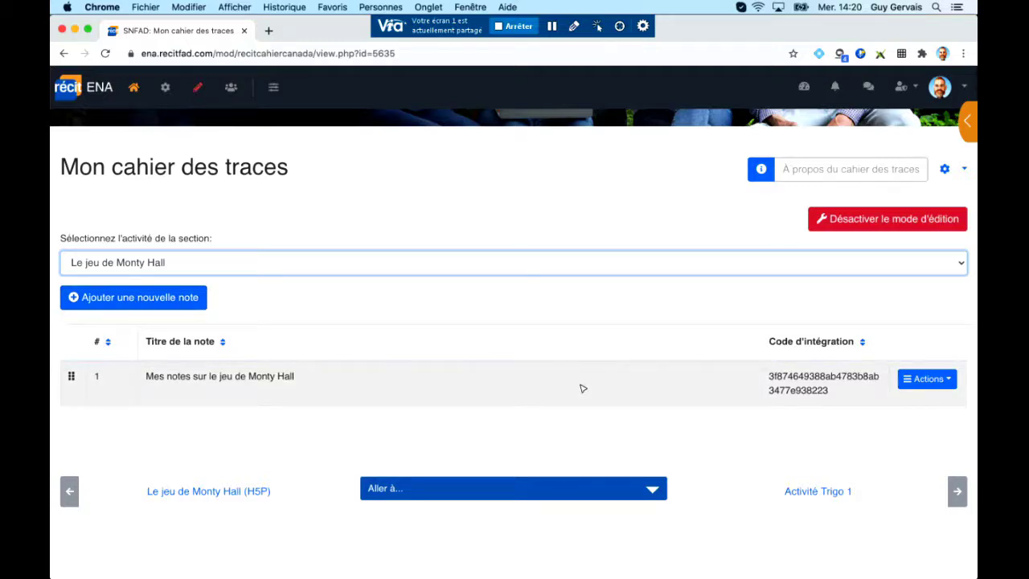
click(583, 389)
key(Escape)
click(551, 319)
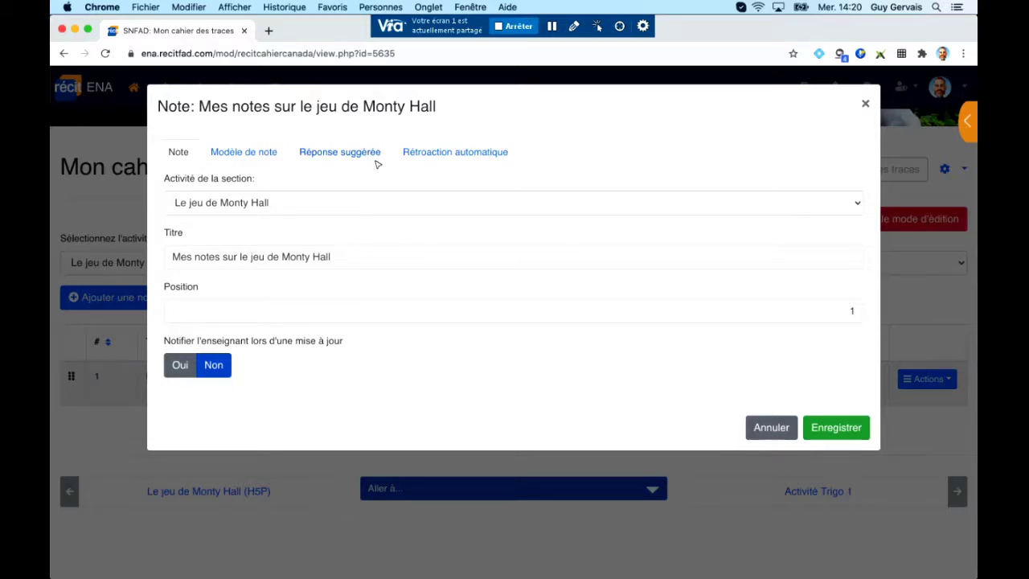
click(285, 164)
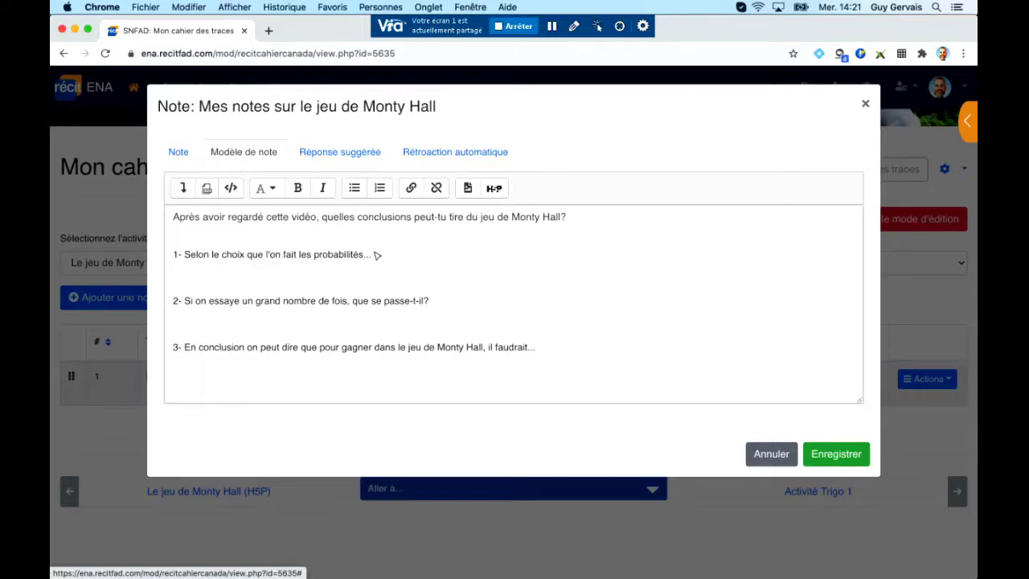
click(177, 152)
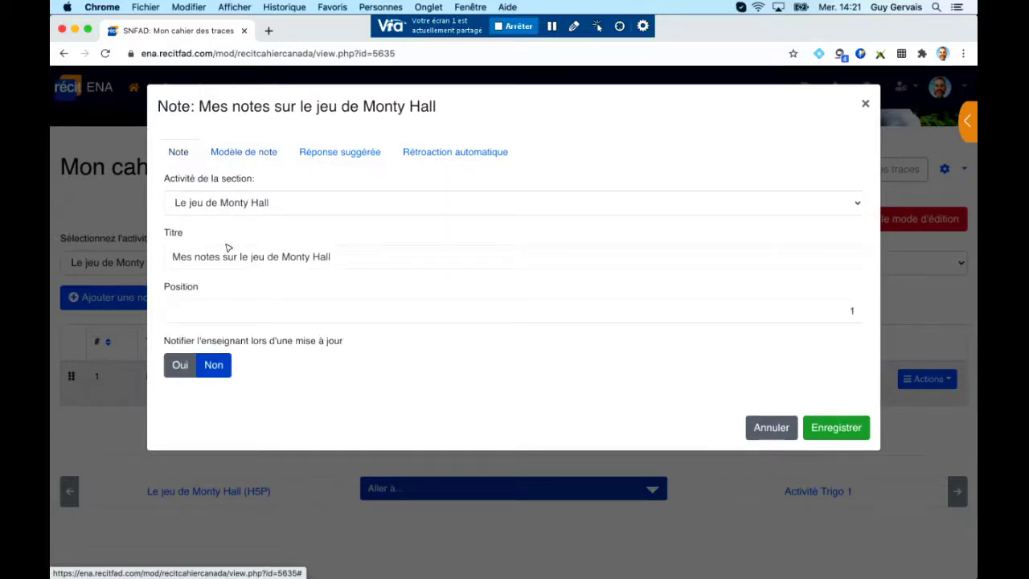
click(253, 154)
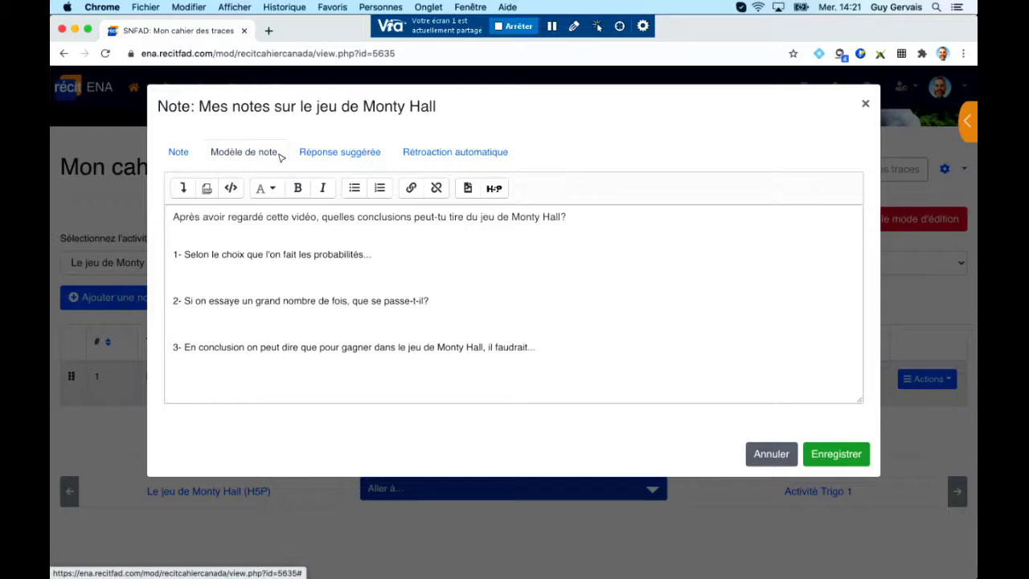
click(336, 153)
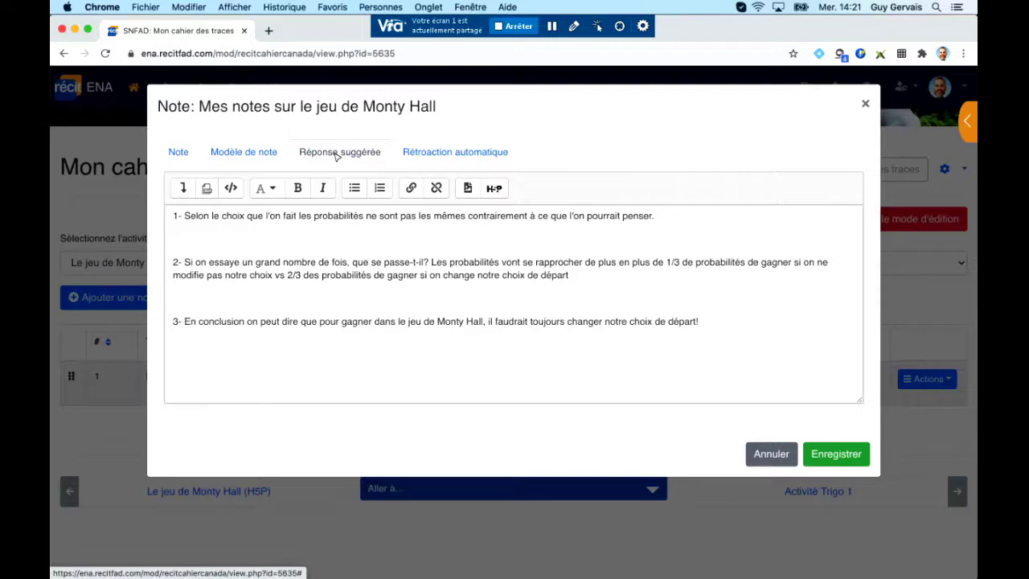
click(426, 153)
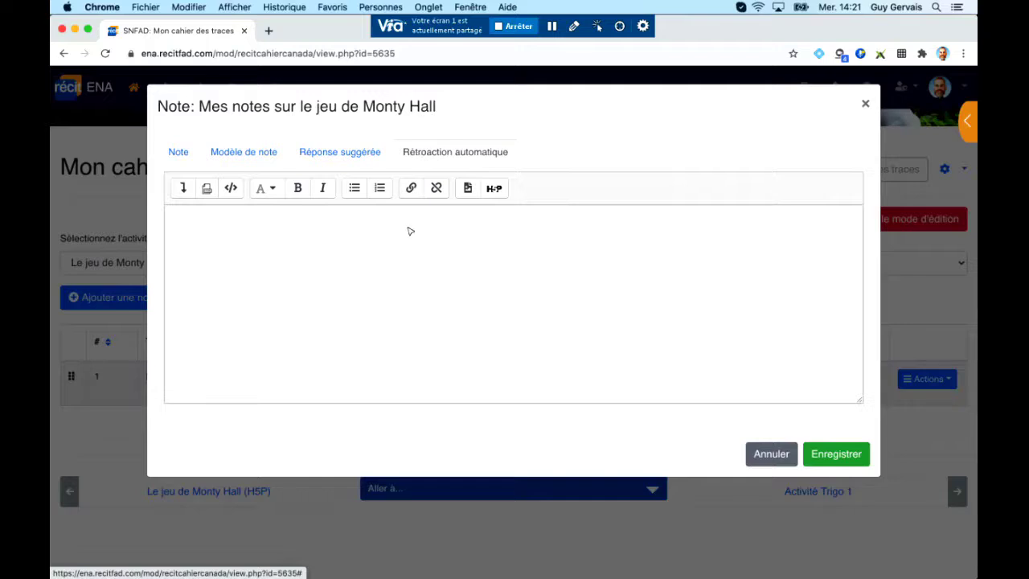
click(295, 262)
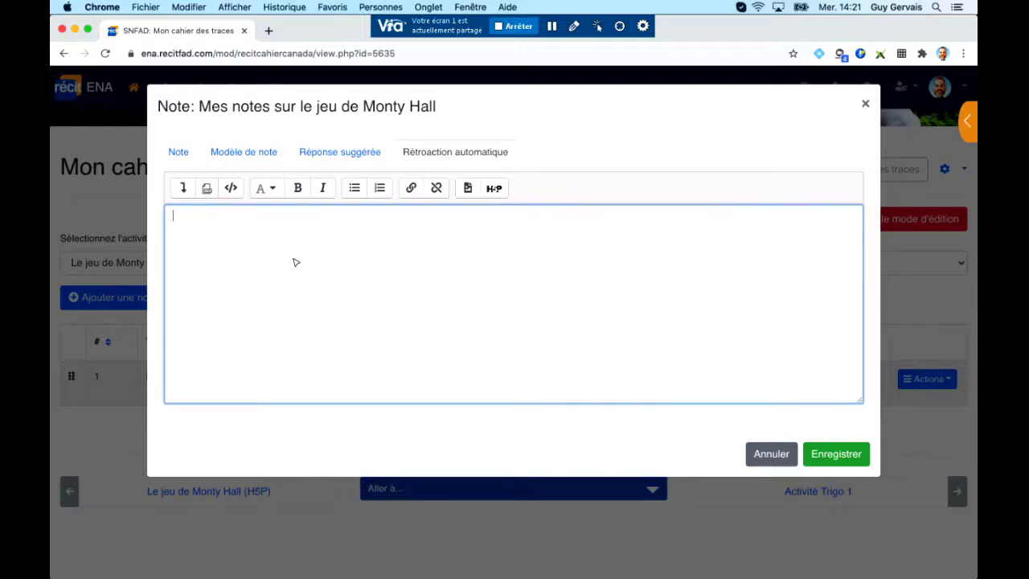
Set "Notifier l'enseignant lors d'une mise à jour" to Oui for the Monty Hall note and save it
click(178, 152)
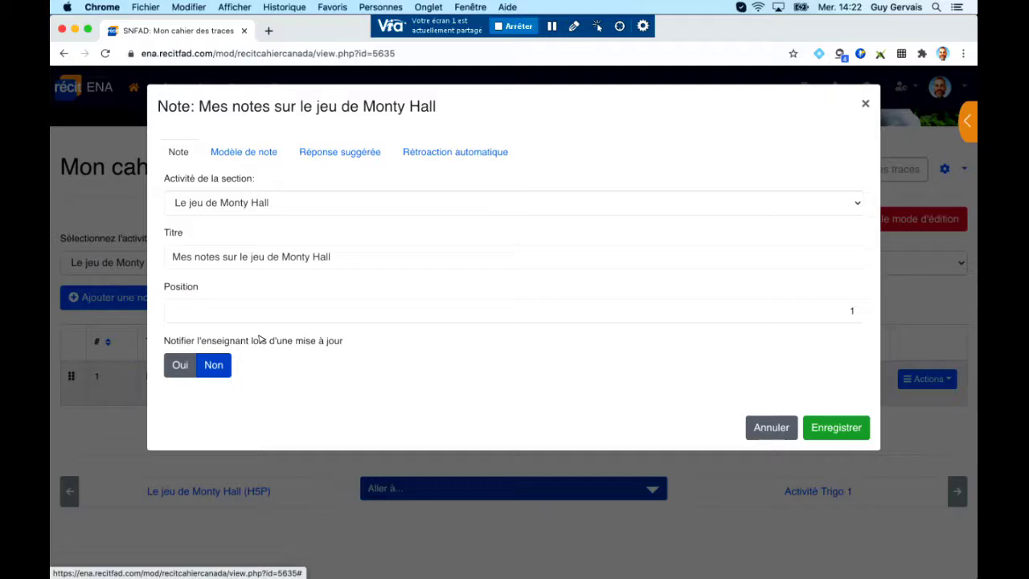
click(184, 370)
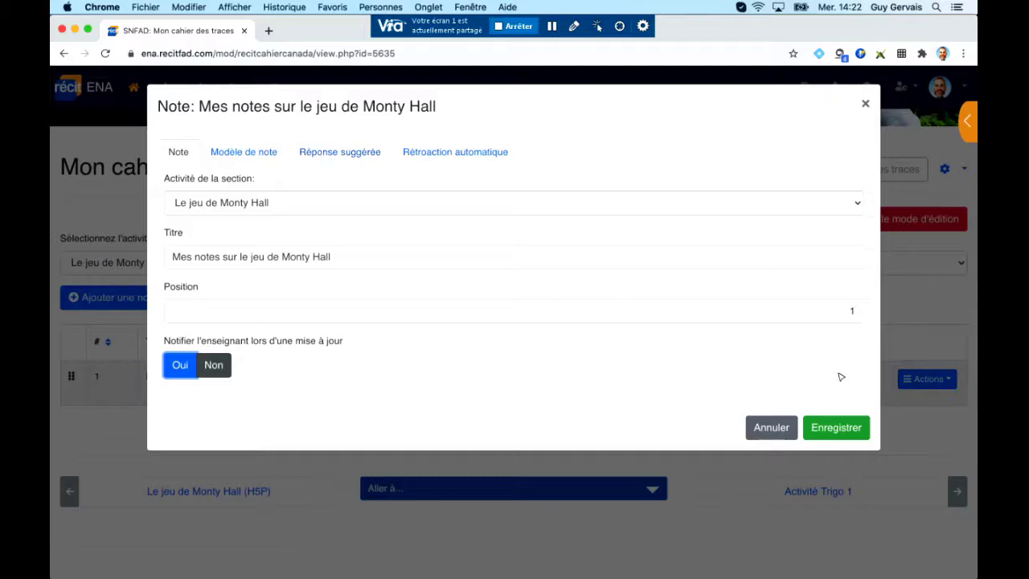
click(834, 427)
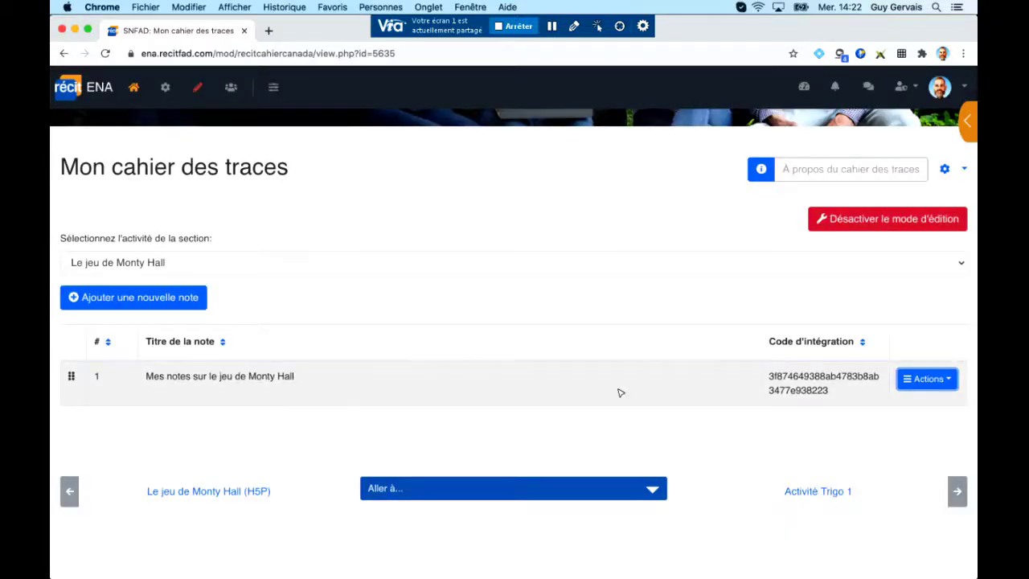
Copy the Monty Hall note's integration code and open the content of the Le jeu de Monty Hall page in the visual editor
key(Return)
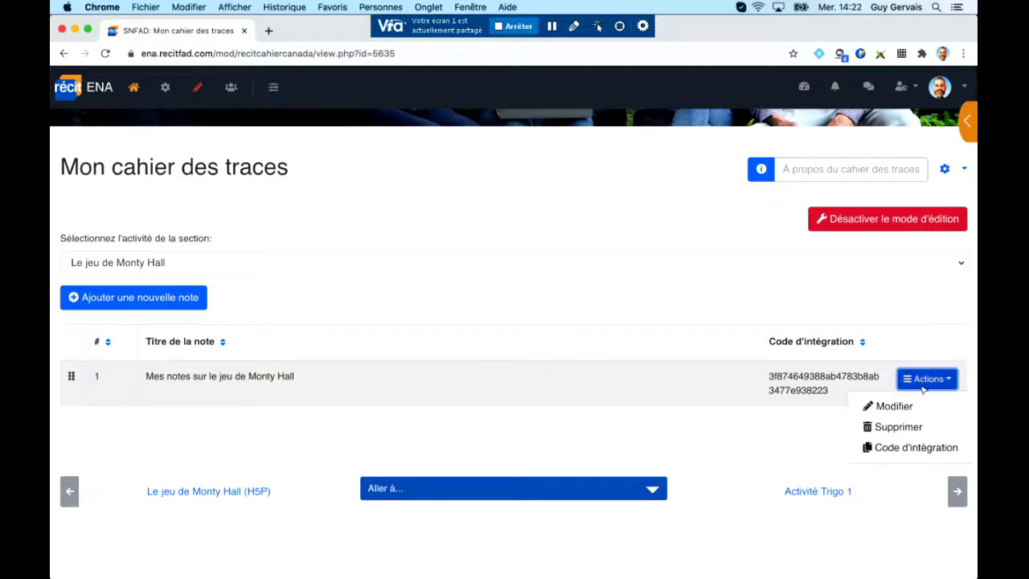
click(908, 450)
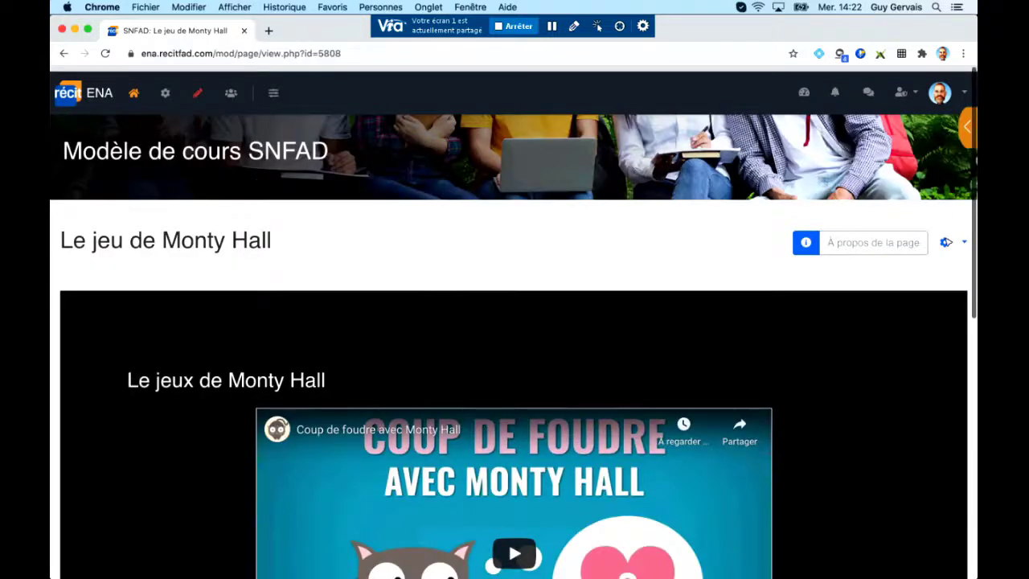
click(946, 242)
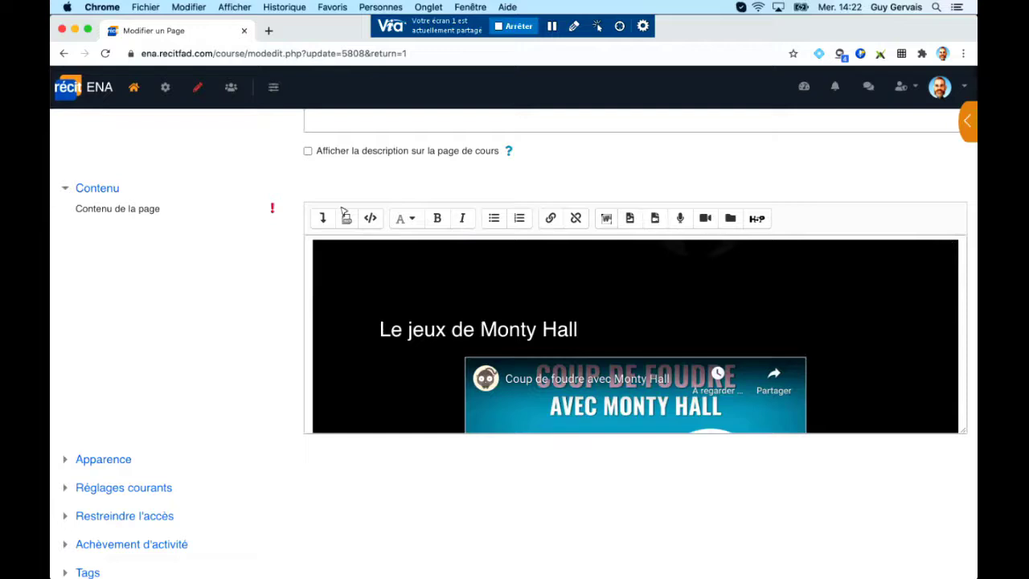
click(346, 218)
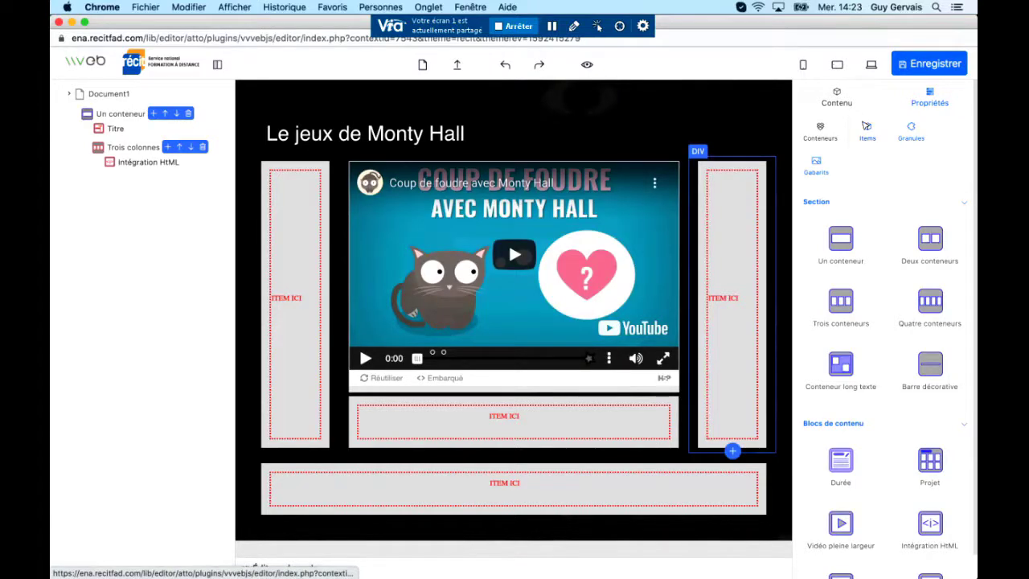
Add a Paragraphe item below the video in the middle column and replace its placeholder text with the copied integration code
click(865, 126)
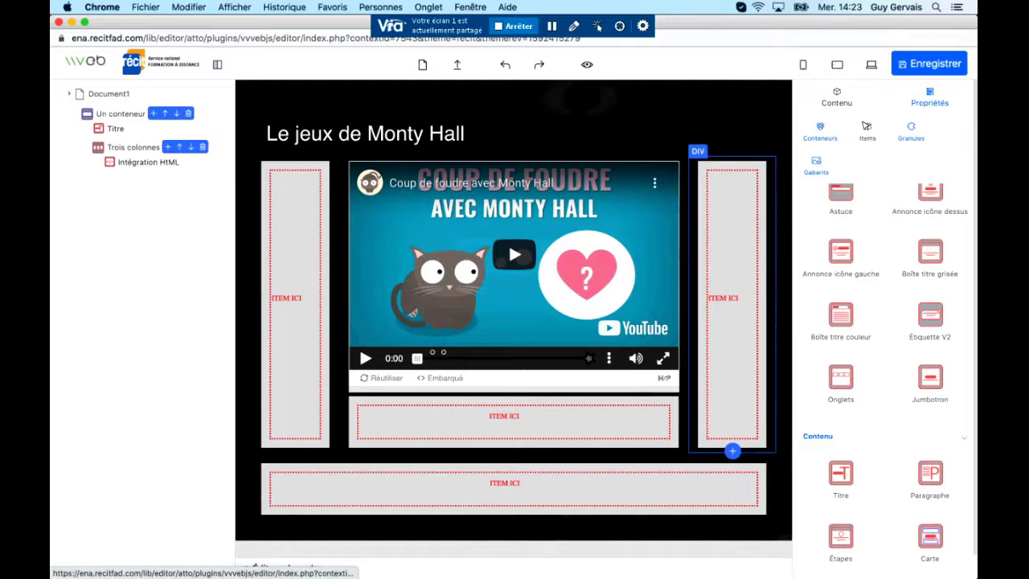
drag(929, 474, 546, 428)
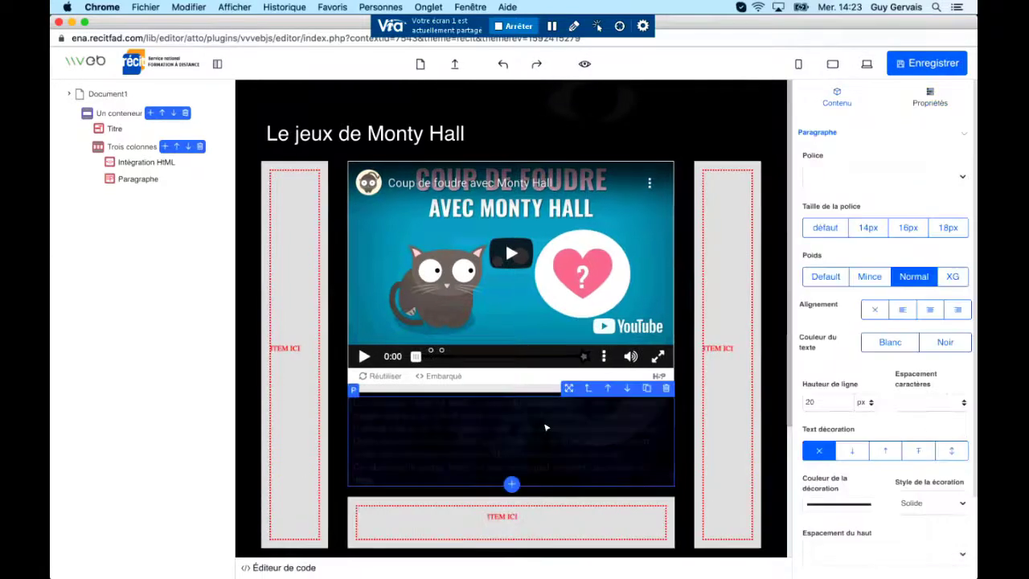
double_click(498, 451)
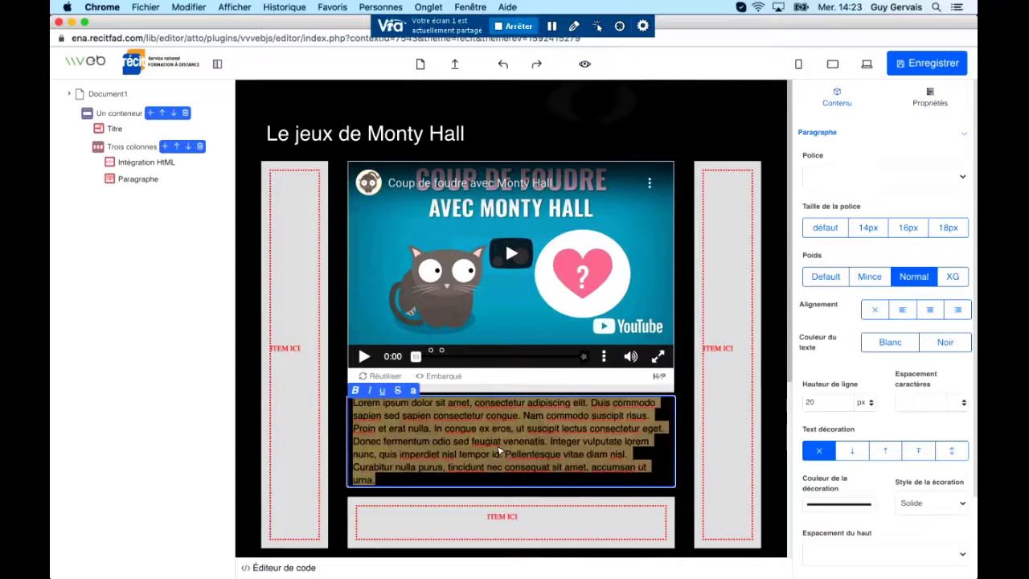
key(BackSpace)
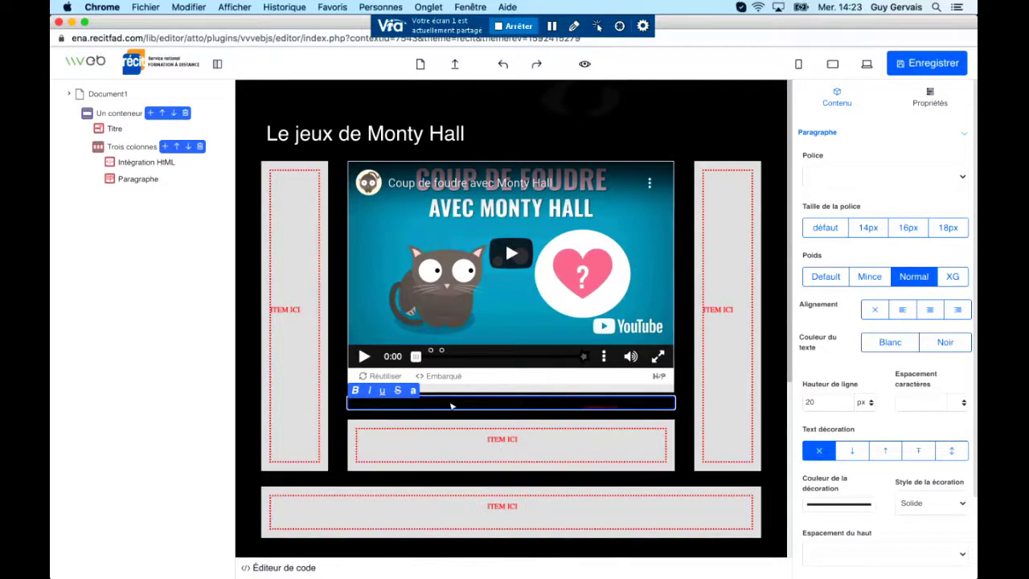
key(super+v)
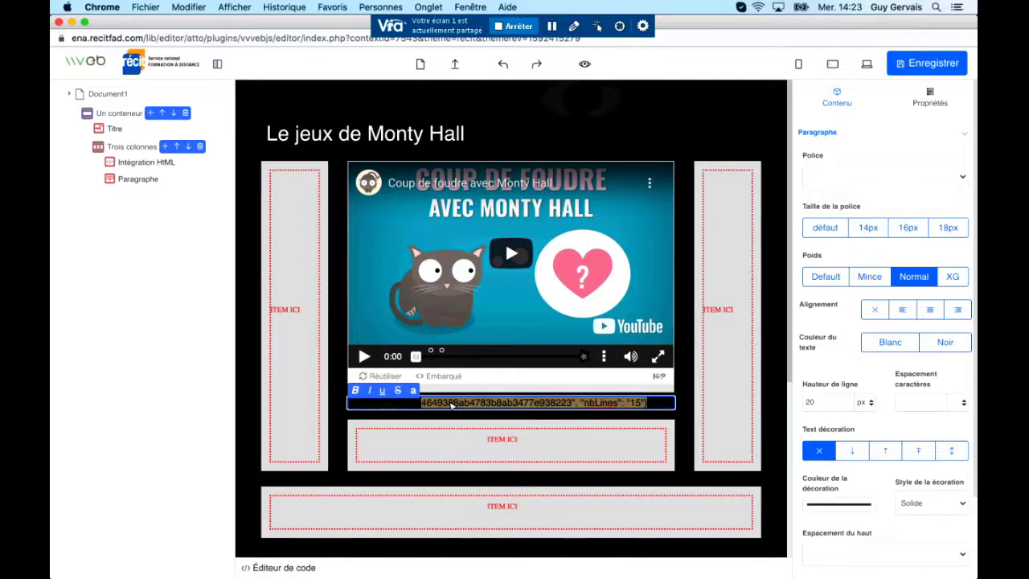
click(648, 410)
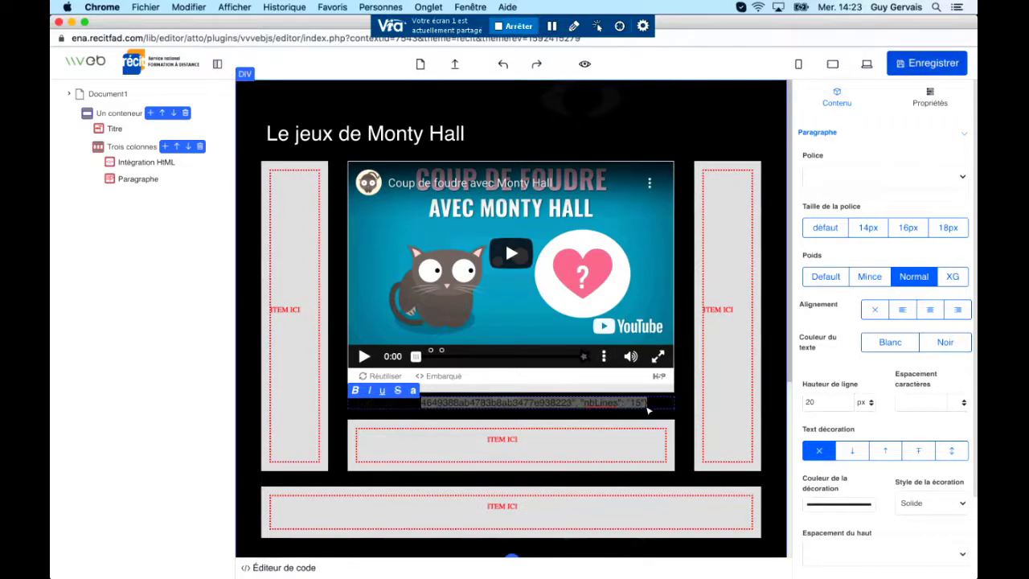
Save the edited Le jeu de Monty Hall page and display it to check the note field below the video
click(927, 71)
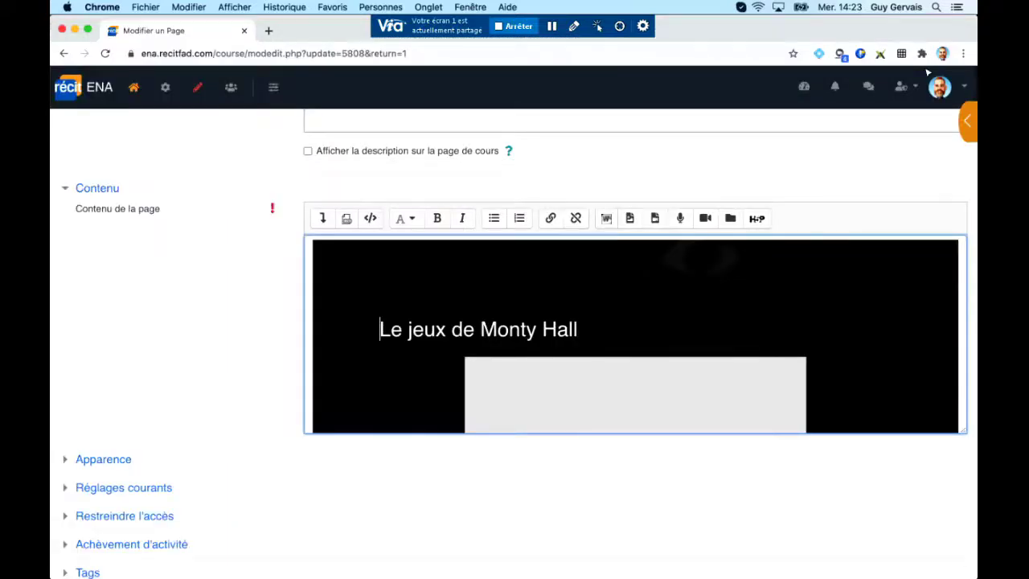
scroll(928, 72, down, 3)
click(527, 378)
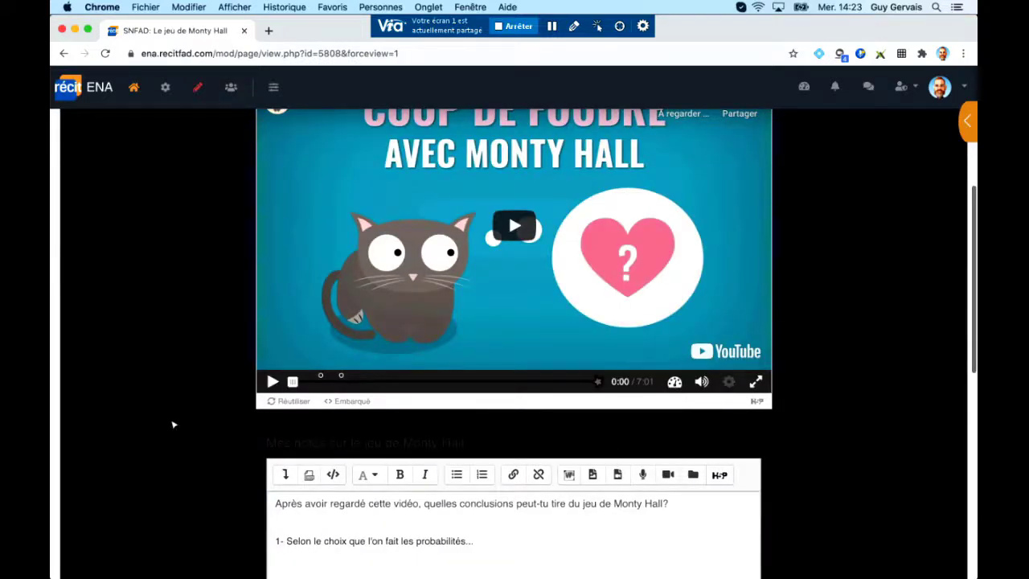
scroll(173, 424, down, 3)
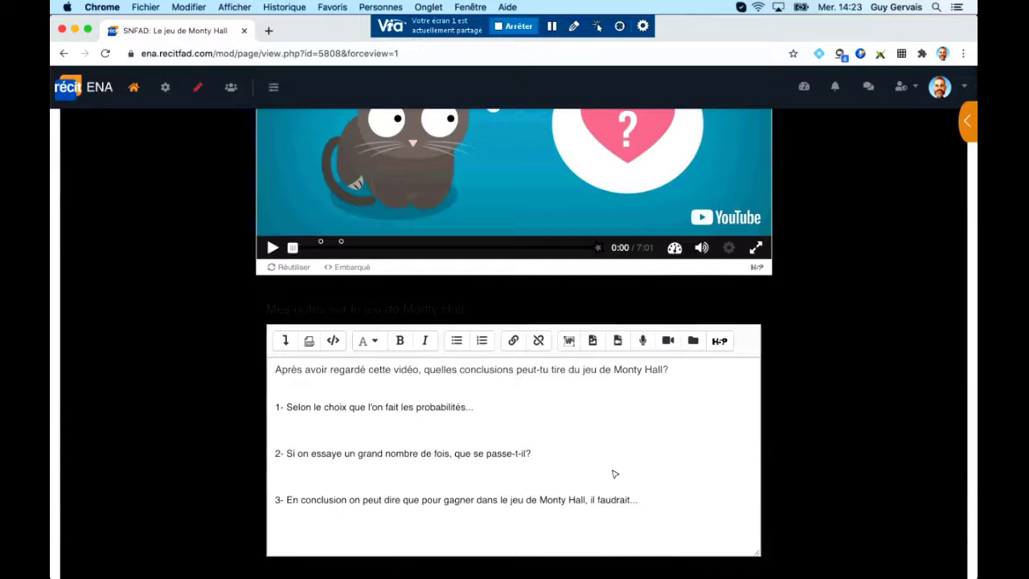
scroll(615, 474, down, 3)
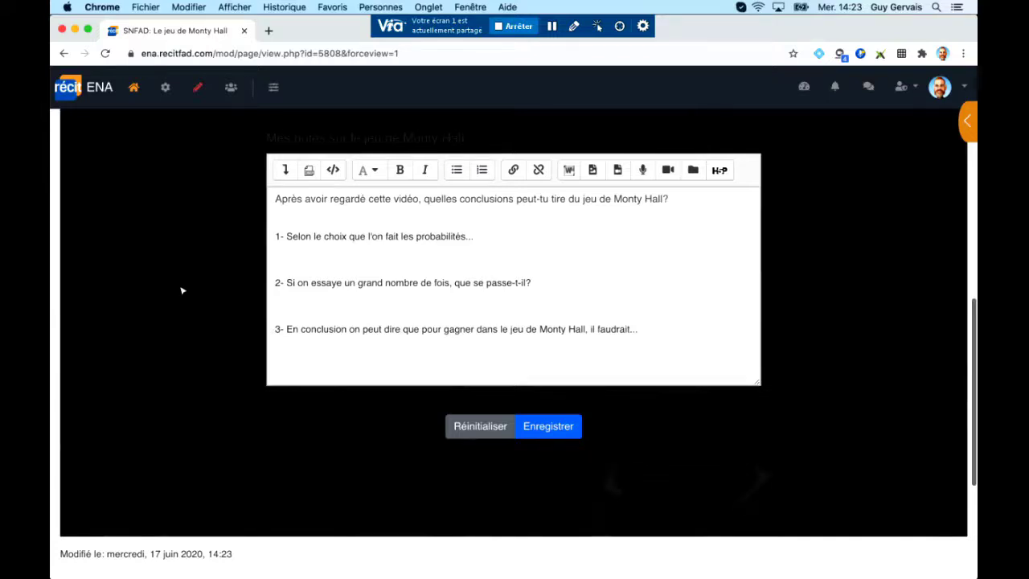
Return to the course, open Mon cahier des traces and select Le jeu de Monty Hall as the section's activity
key(super+bracketleft)
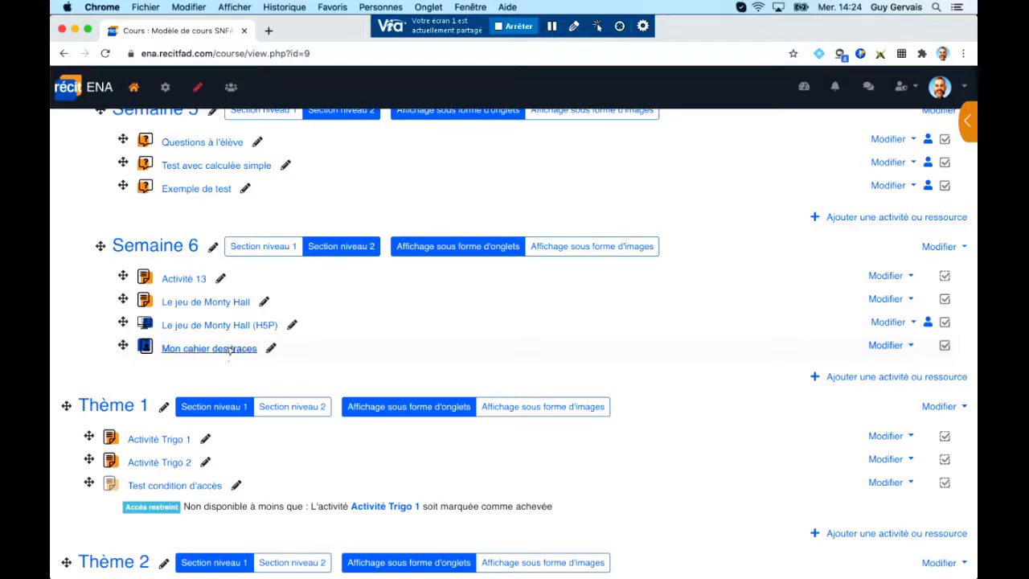
click(231, 350)
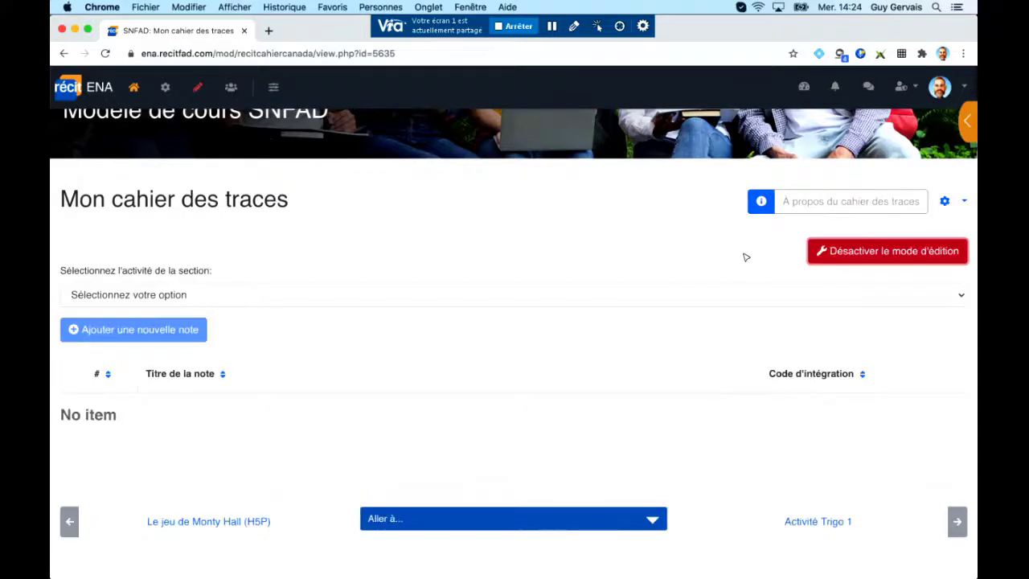
click(248, 295)
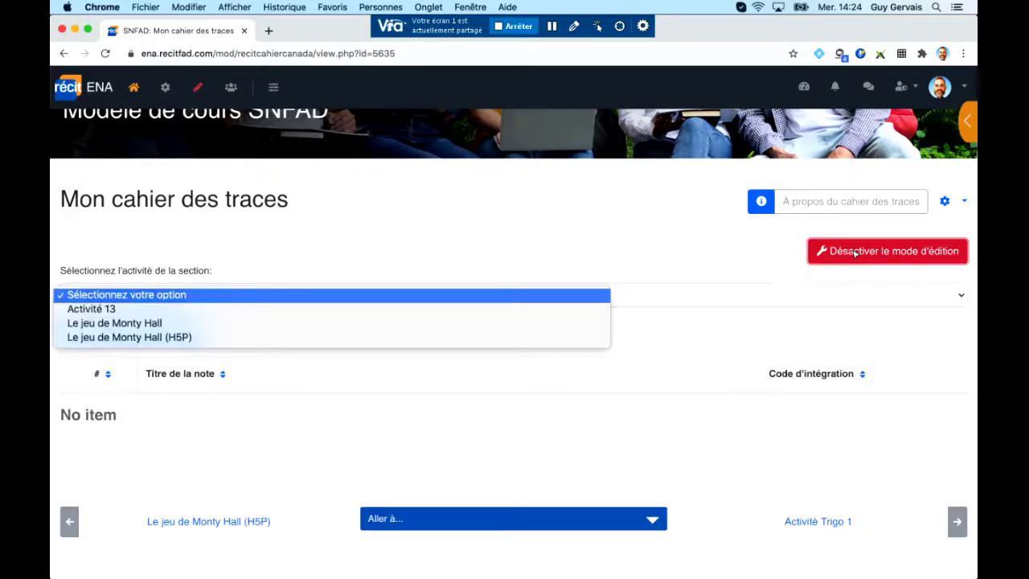
click(248, 295)
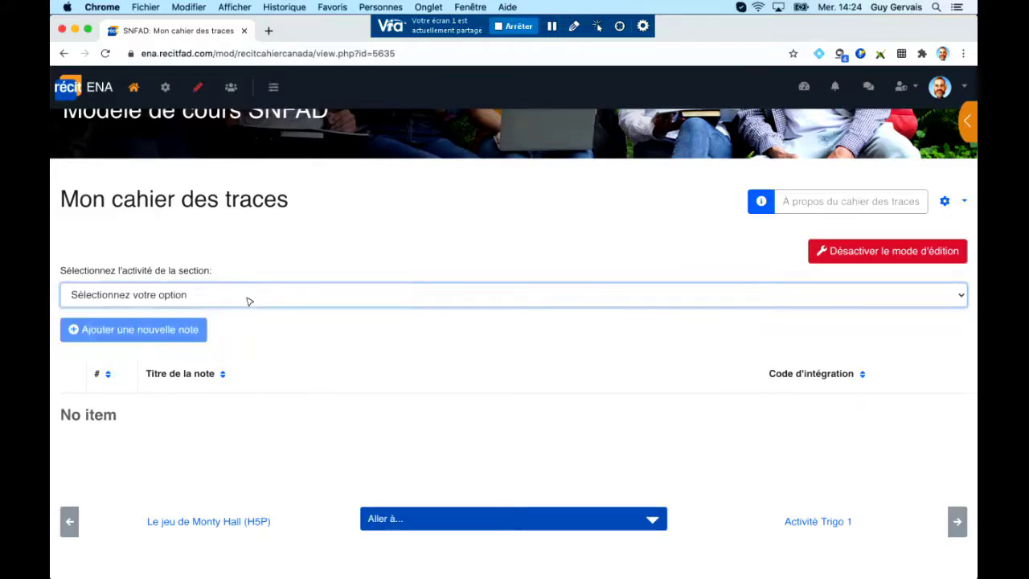
Add a new note titled "Titre" to the Le jeu de Monty Hall activity and save it
click(190, 328)
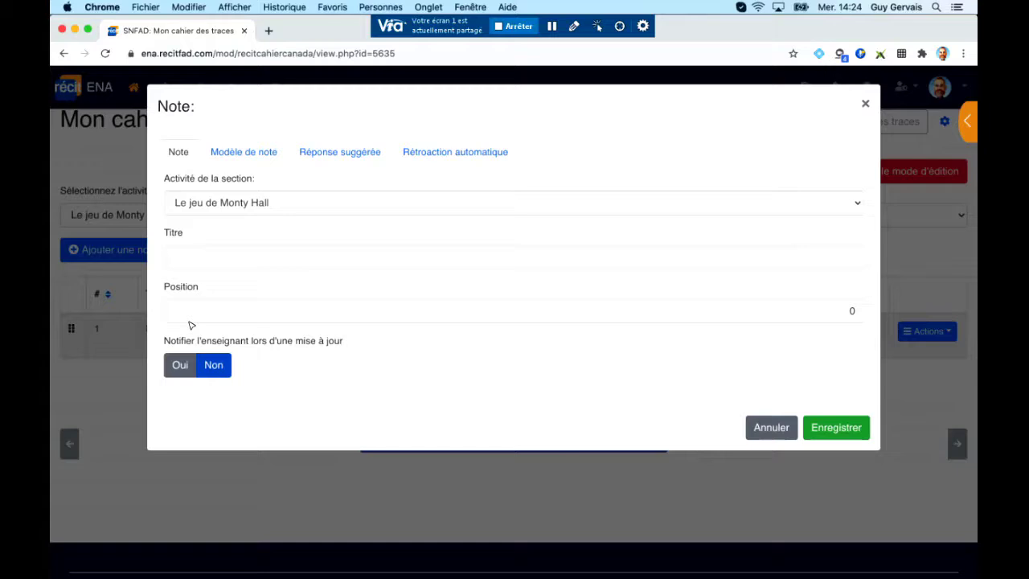
click(232, 258)
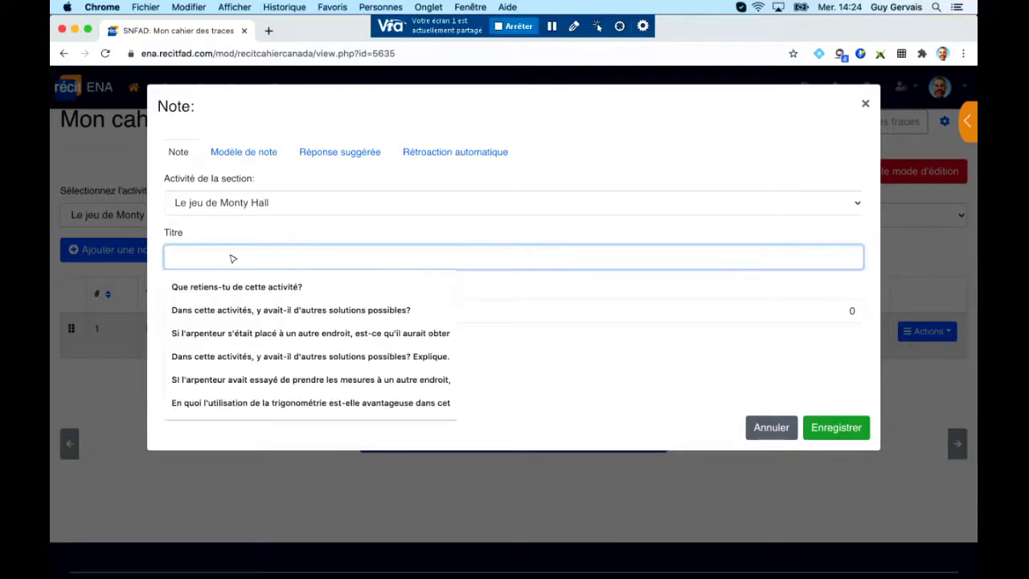
text(Titre)
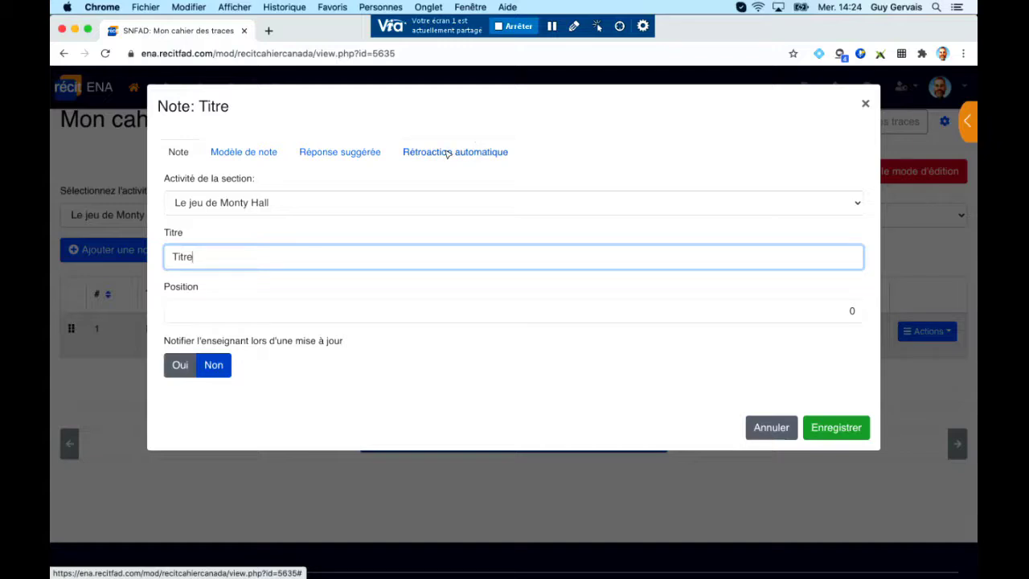
click(845, 432)
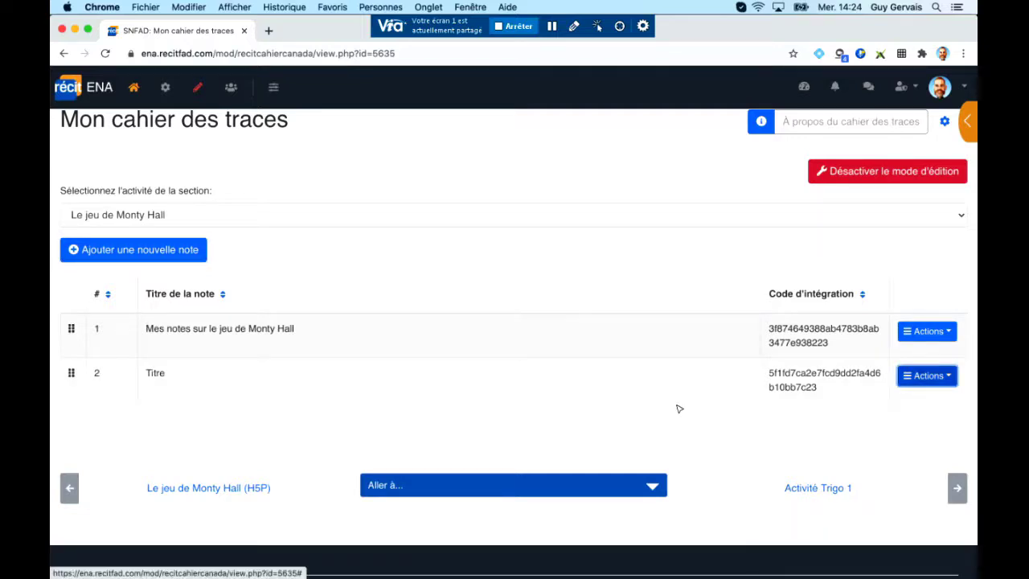
Copy the Titre note's integration code and open the Le jeu de Monty Hall page content in the visual editor
click(903, 446)
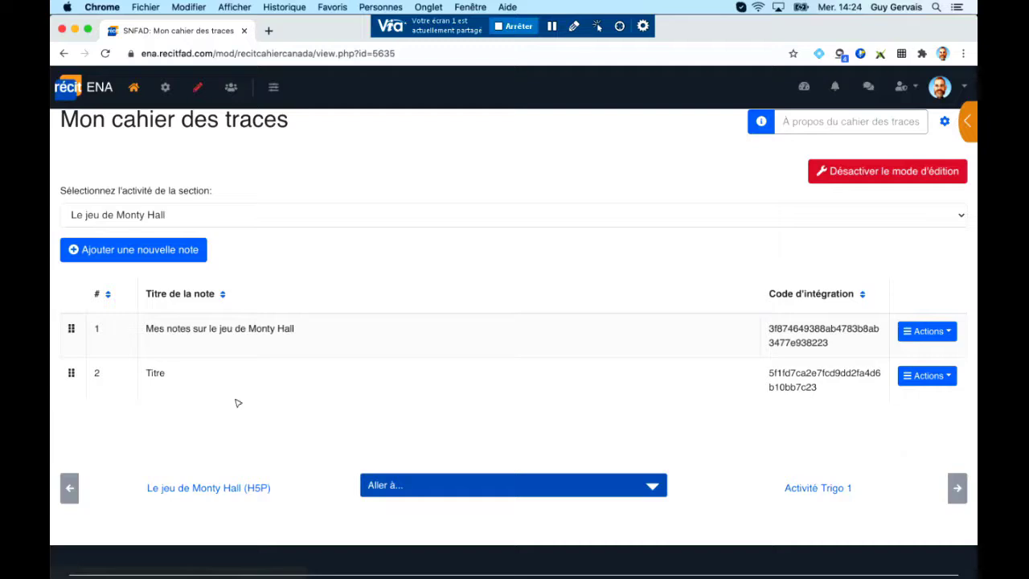
key(super+bracketleft)
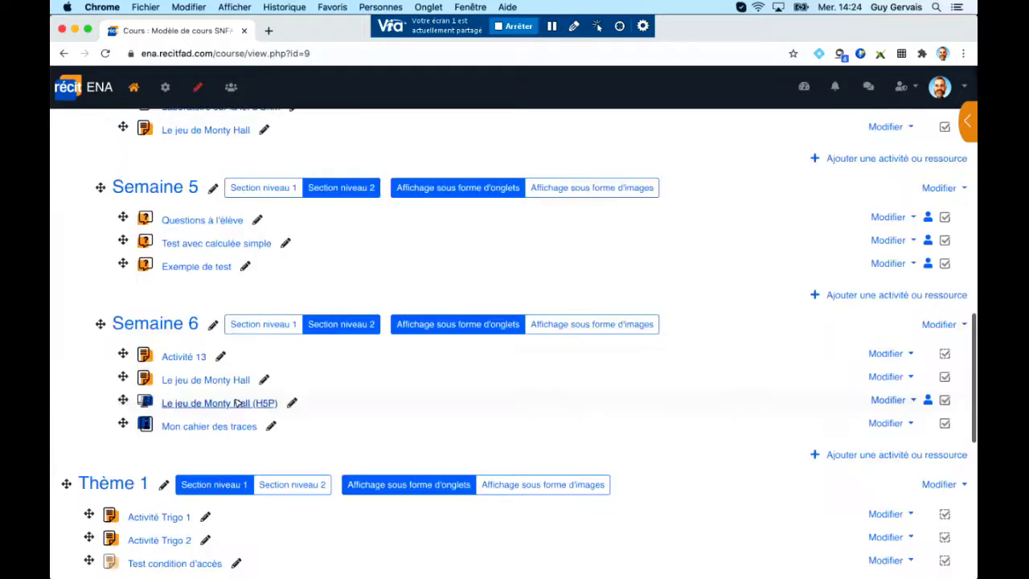
click(888, 376)
click(834, 398)
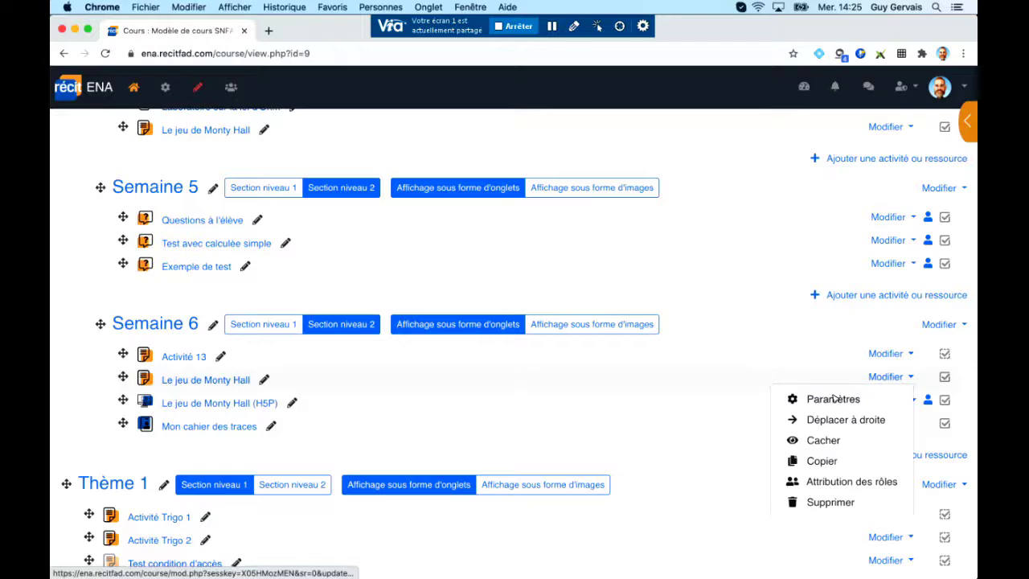
scroll(834, 398, down, 1)
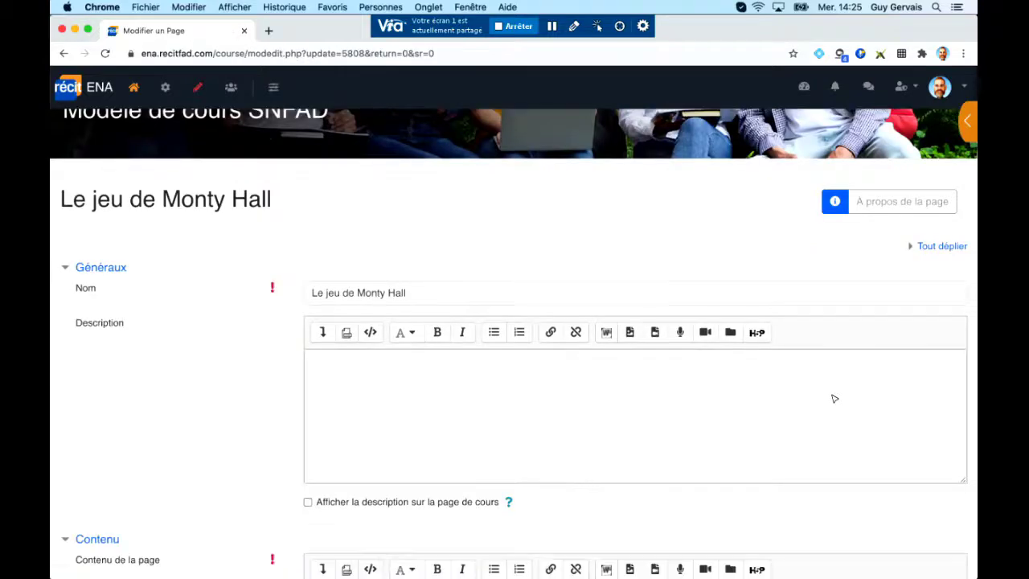
scroll(154, 408, down, 5)
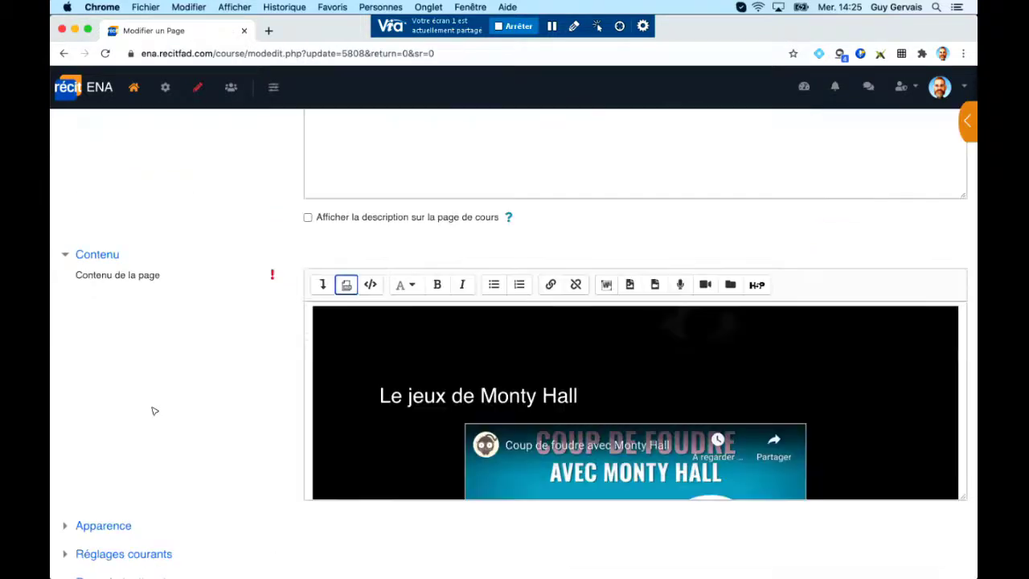
click(346, 285)
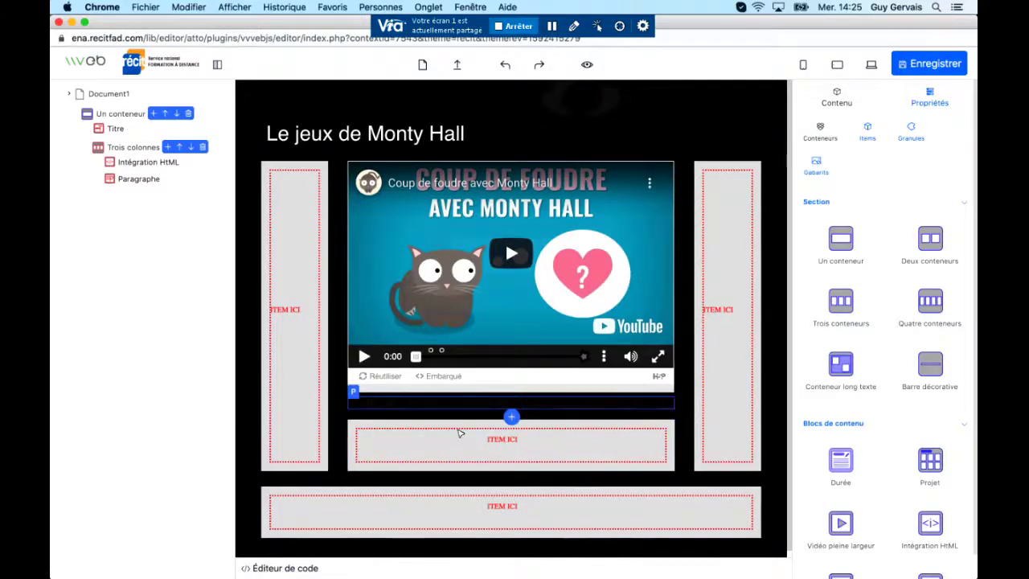
Add a second Paragraphe item below the first note's code in the middle column and replace its text with the Titre note's integration code
double_click(417, 402)
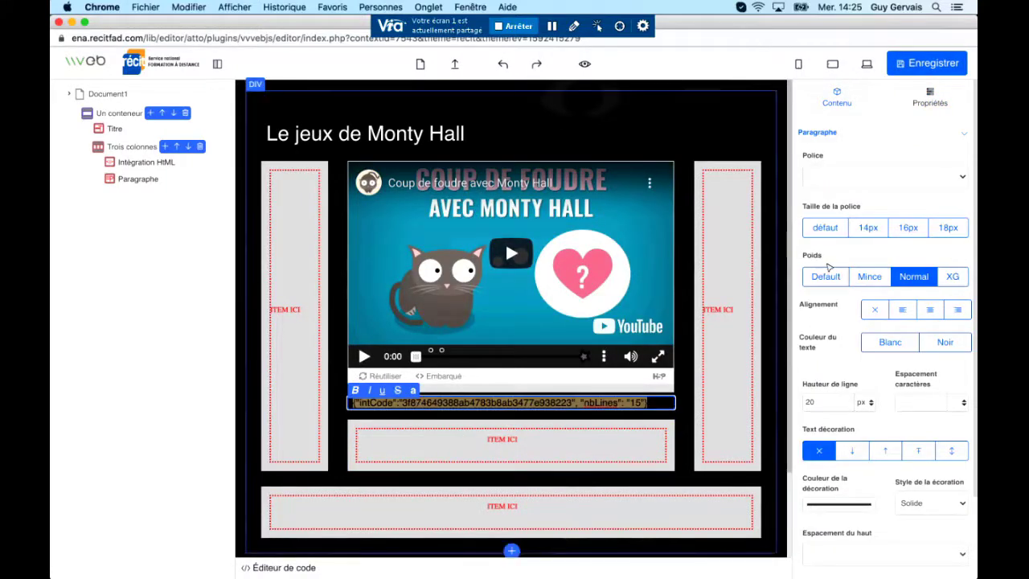
click(854, 98)
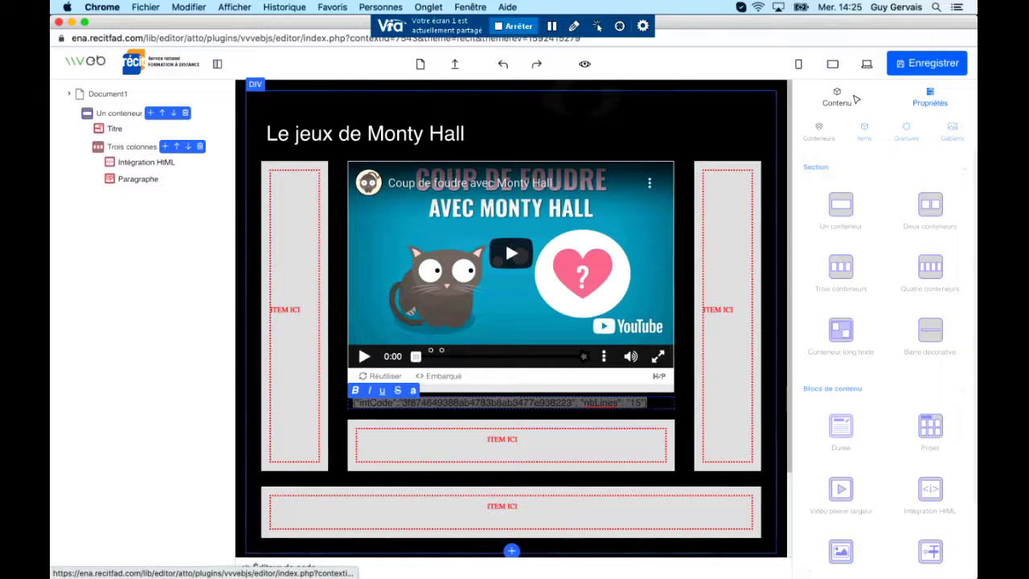
click(561, 453)
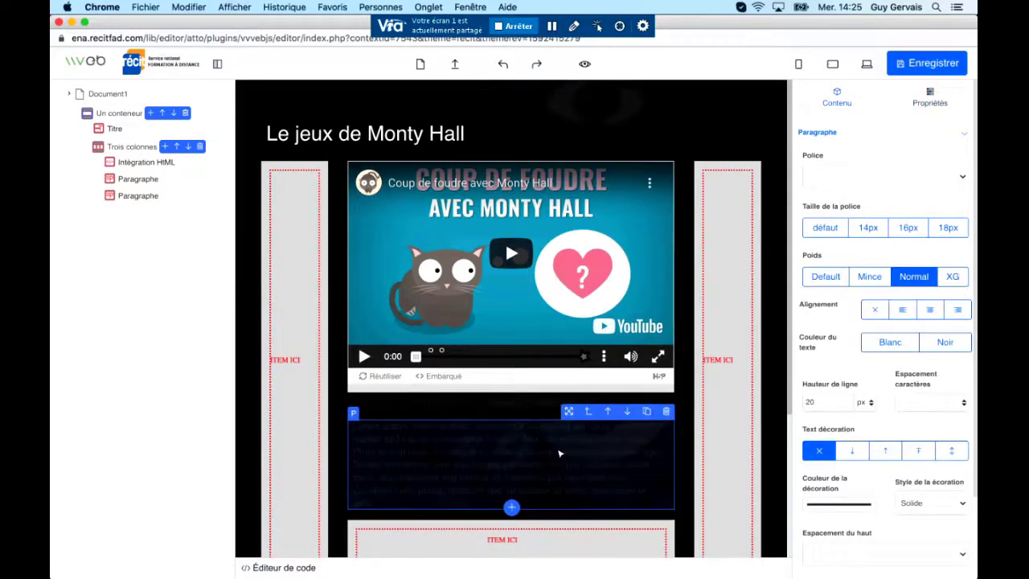
click(560, 454)
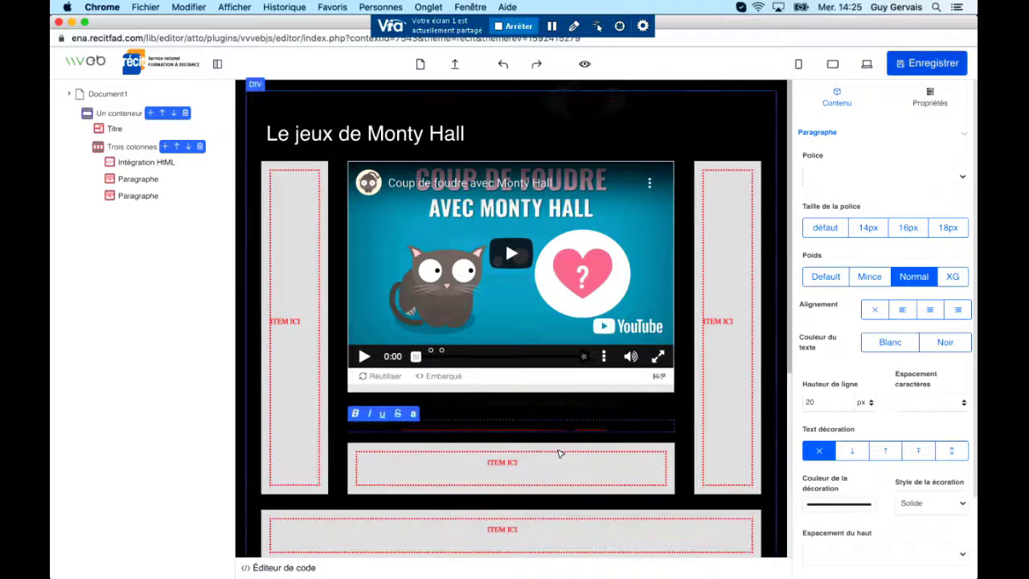
Save the edited content and display the Le jeu de Monty Hall page to check both note fields below the video
click(932, 69)
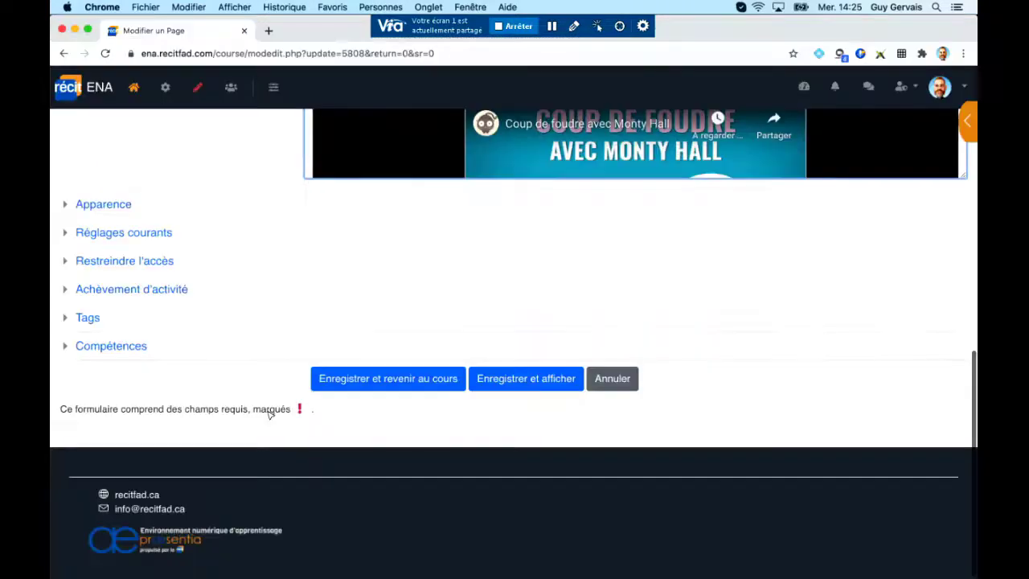
click(354, 376)
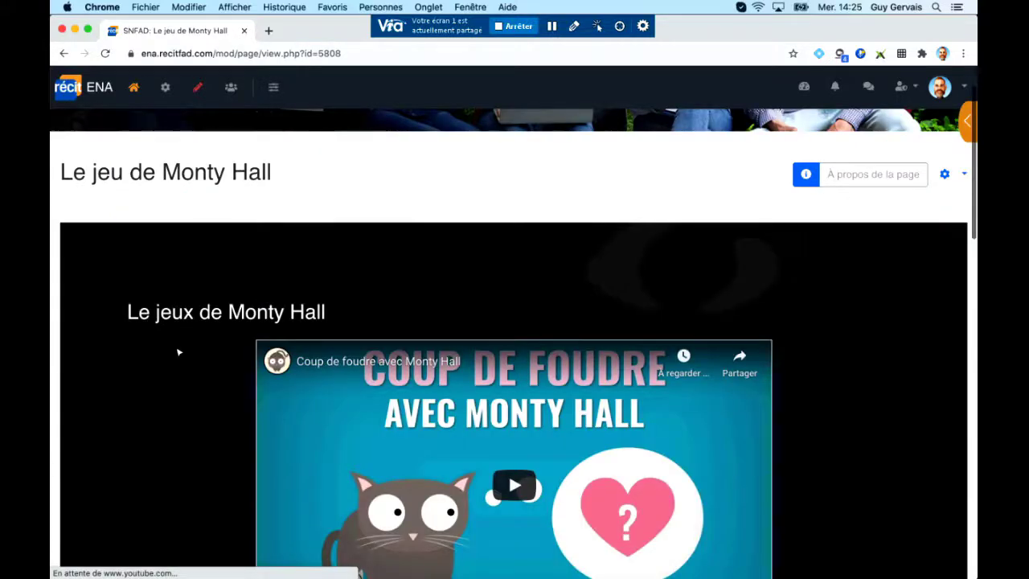
scroll(178, 352, down, 15)
scroll(440, 413, down, 1)
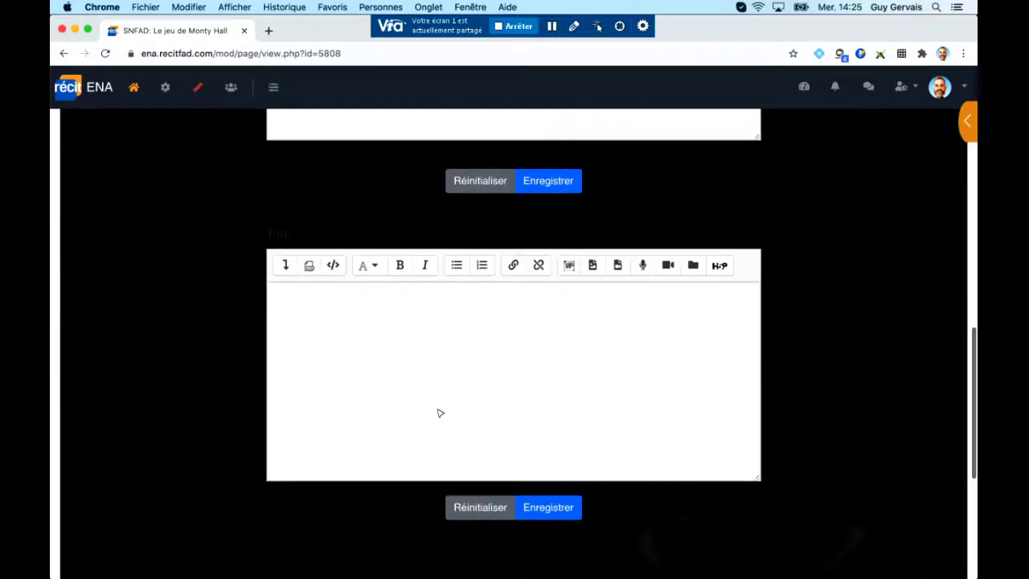
scroll(533, 451, up, 4)
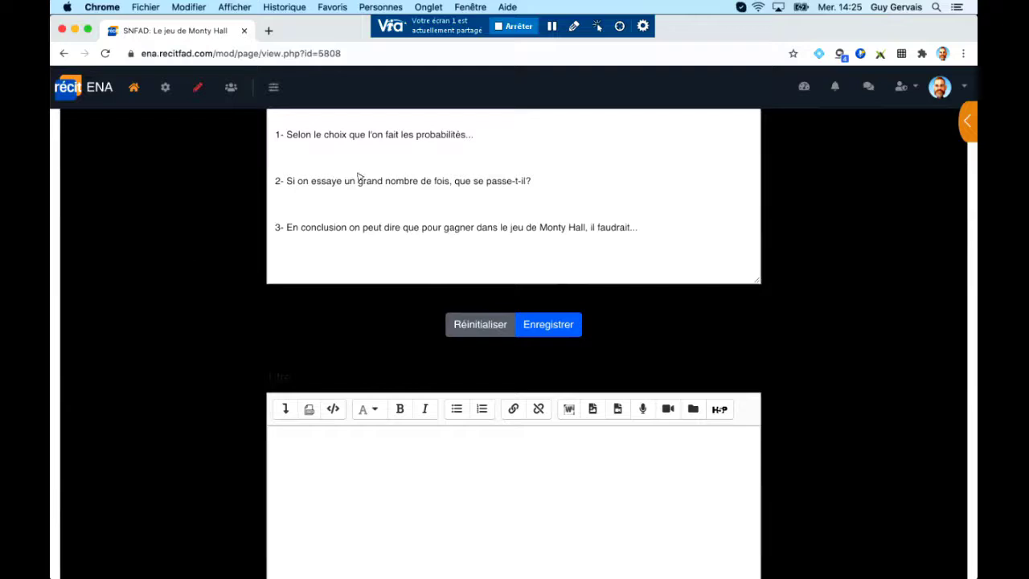
scroll(359, 177, up, 15)
scroll(359, 177, up, 1)
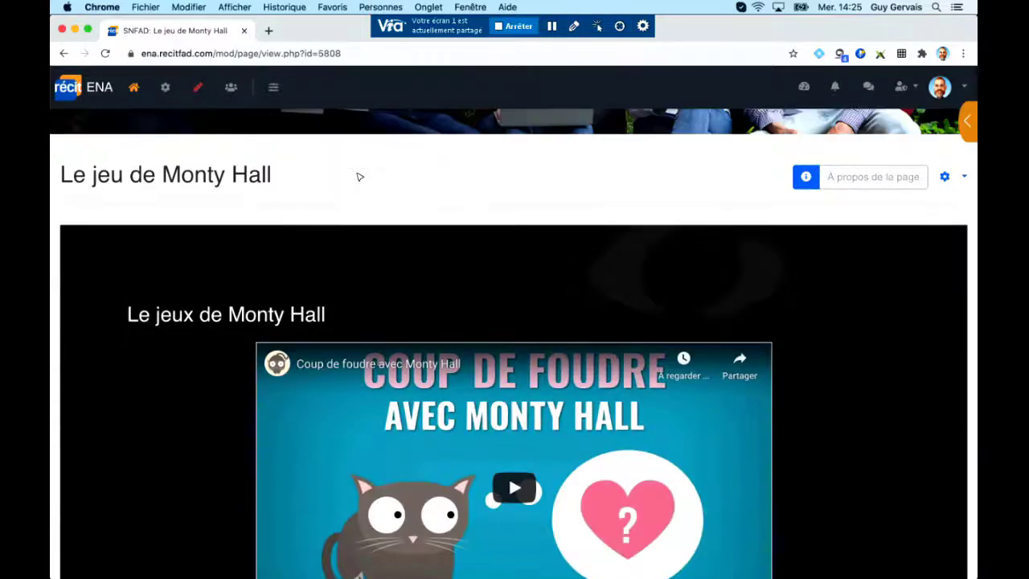
Stop the current screen share and open the Le jeu de Monty Hall page from the student's course view at its first note field
click(509, 27)
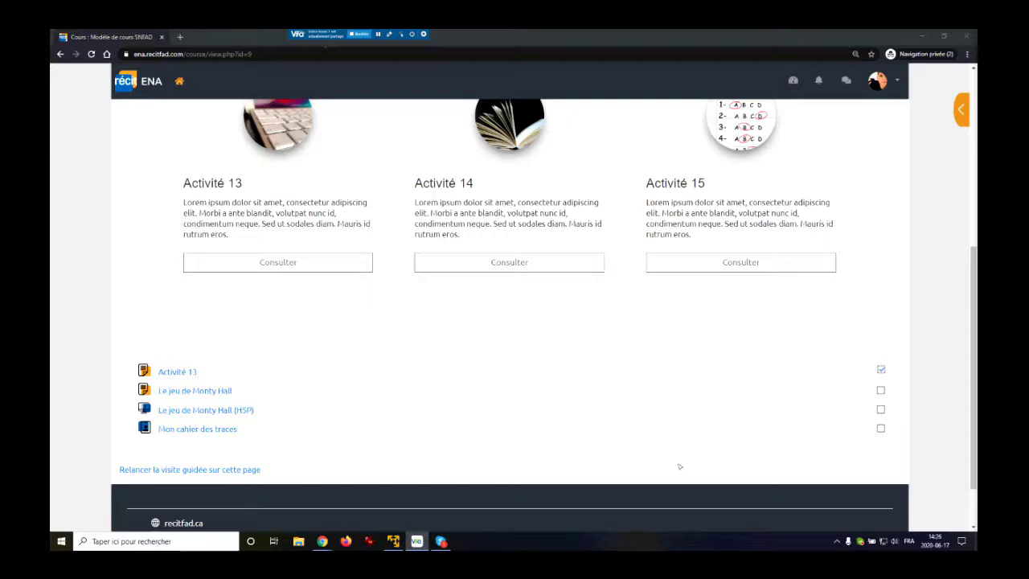
click(184, 392)
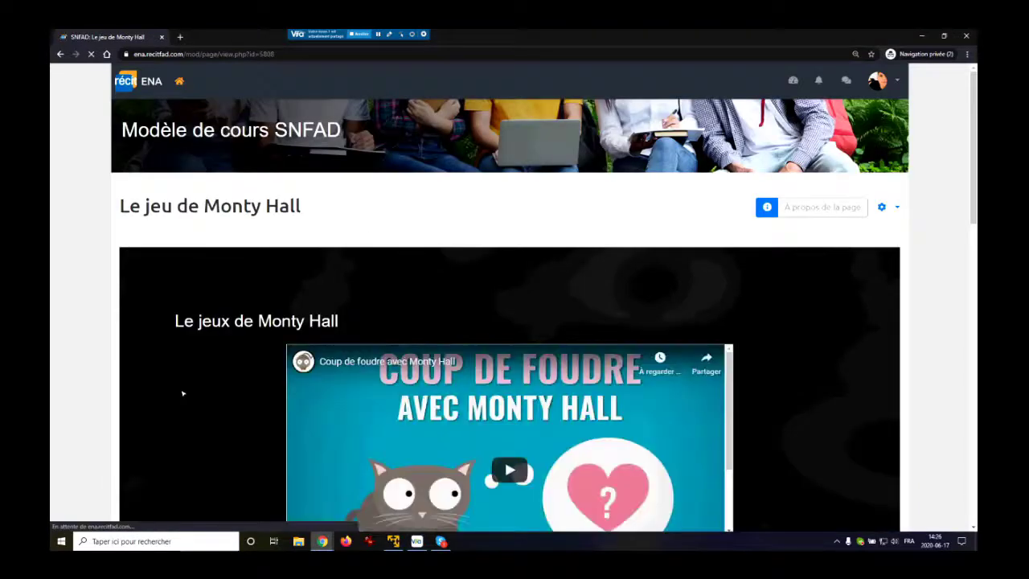
middle_click(273, 383)
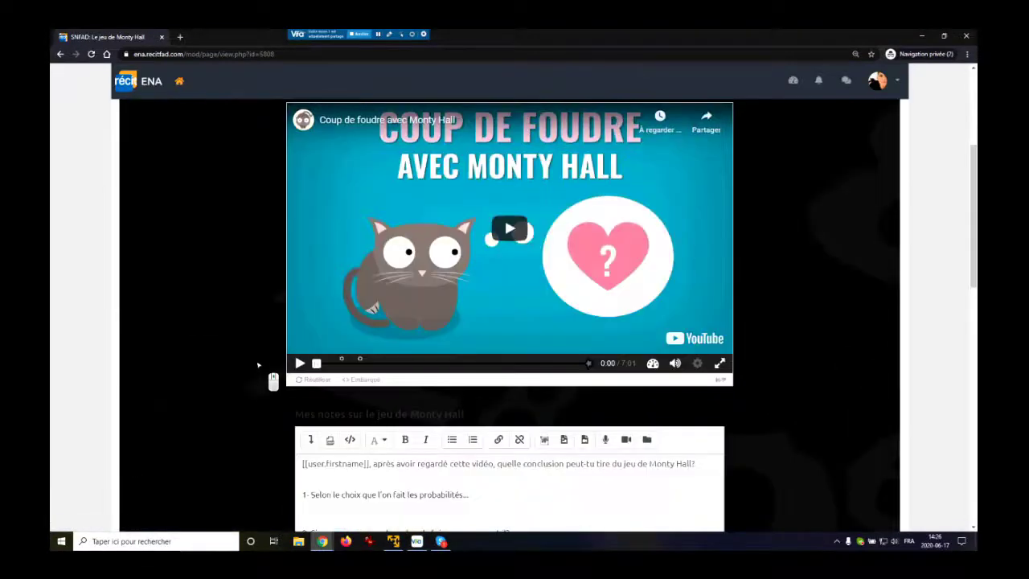
scroll(258, 365, down, 3)
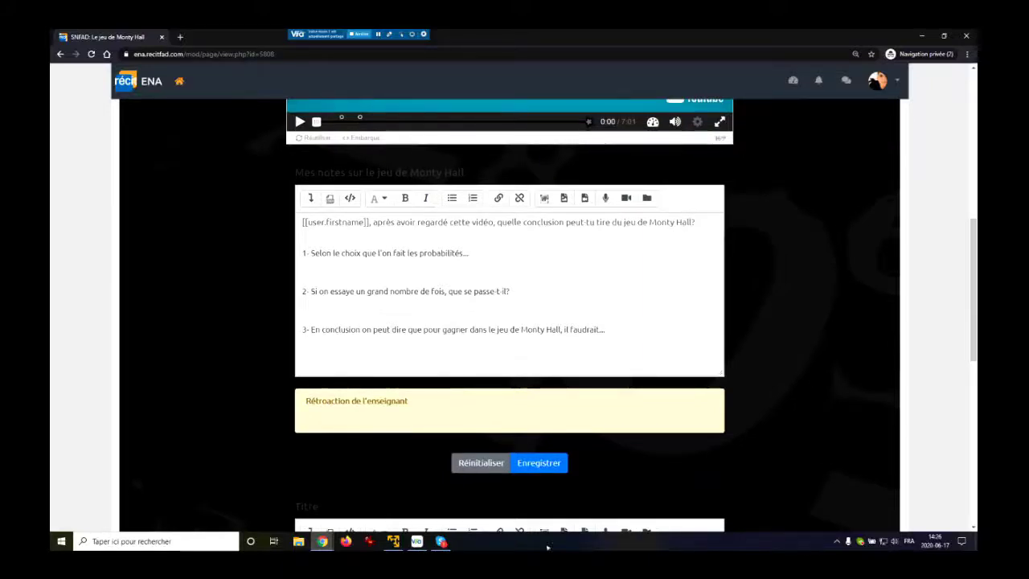
Delete the third prompt, "3- En conclusion on peut dire que...", from the student's Mes notes sur le jeu de Monty Hall note
click(330, 269)
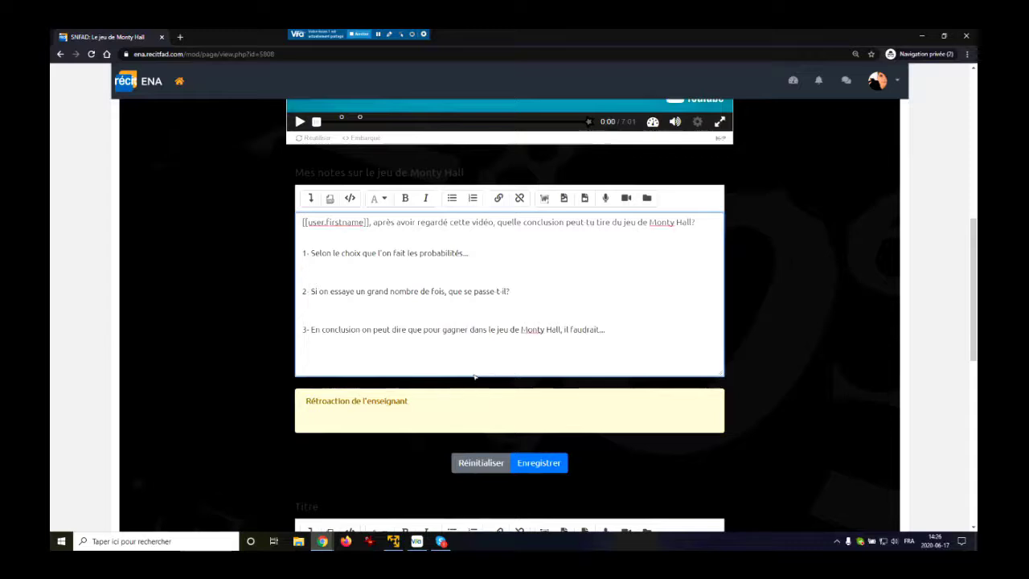
scroll(455, 289, down, 1)
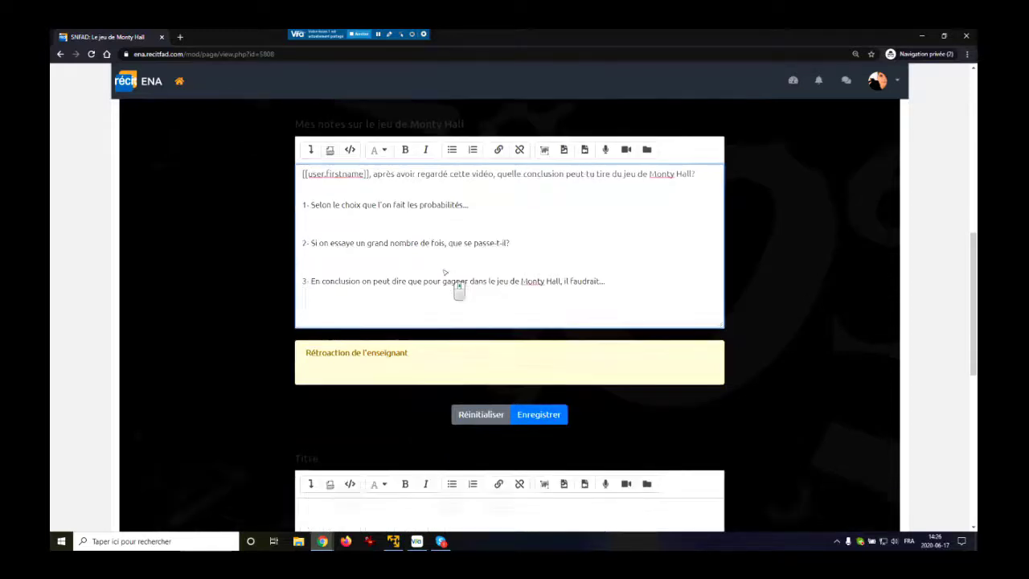
scroll(446, 272, down, 1)
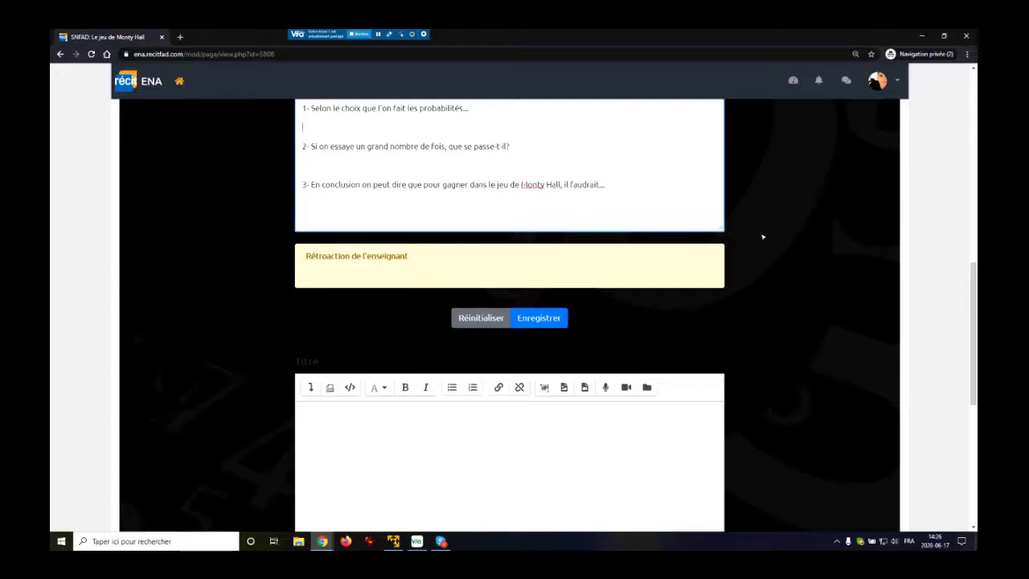
drag(607, 184, 305, 184)
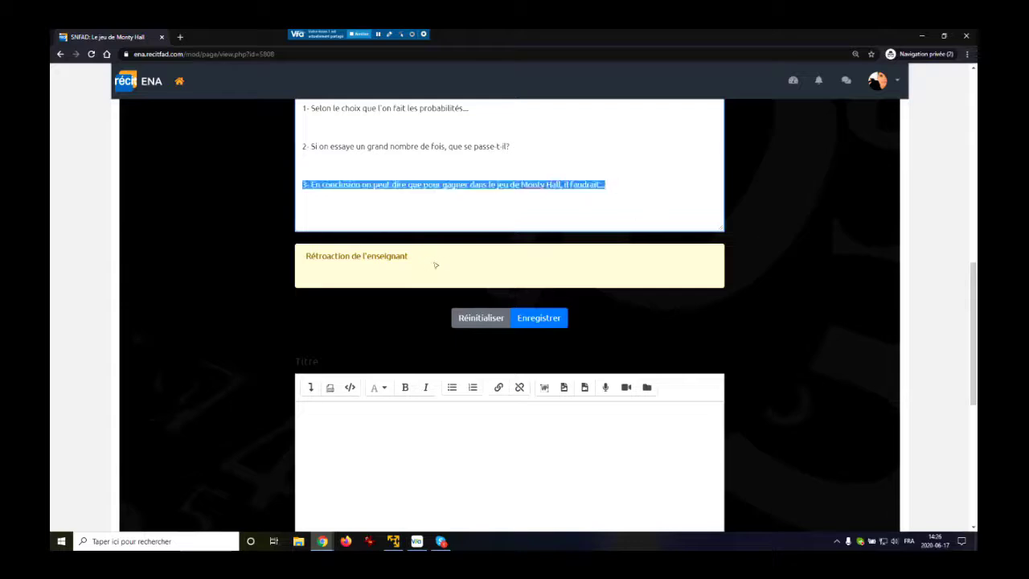
key(BackSpace)
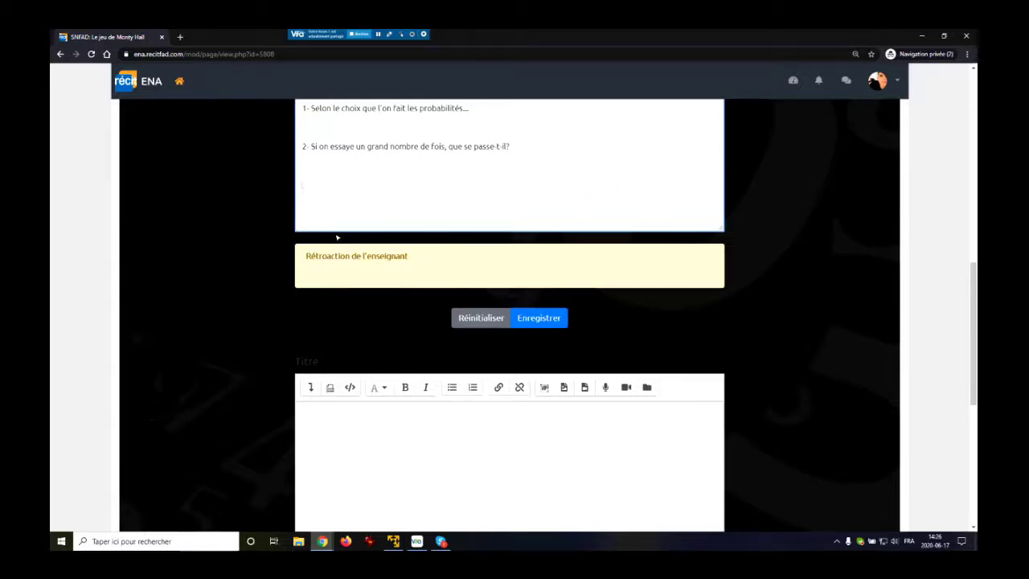
Try to reset the Mes notes sur le jeu de Monty Hall note, accepting to continue and save it
click(480, 317)
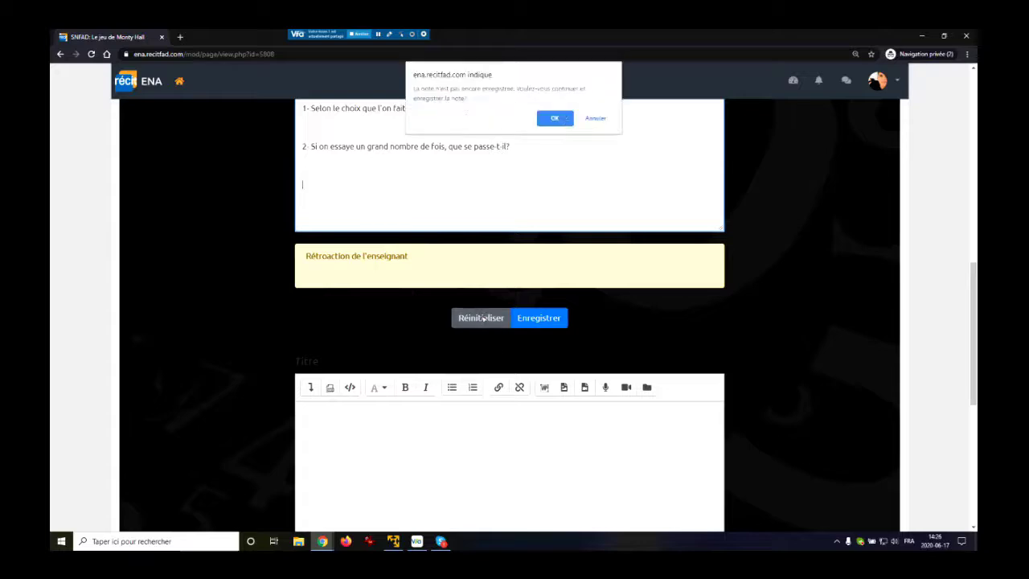
click(562, 119)
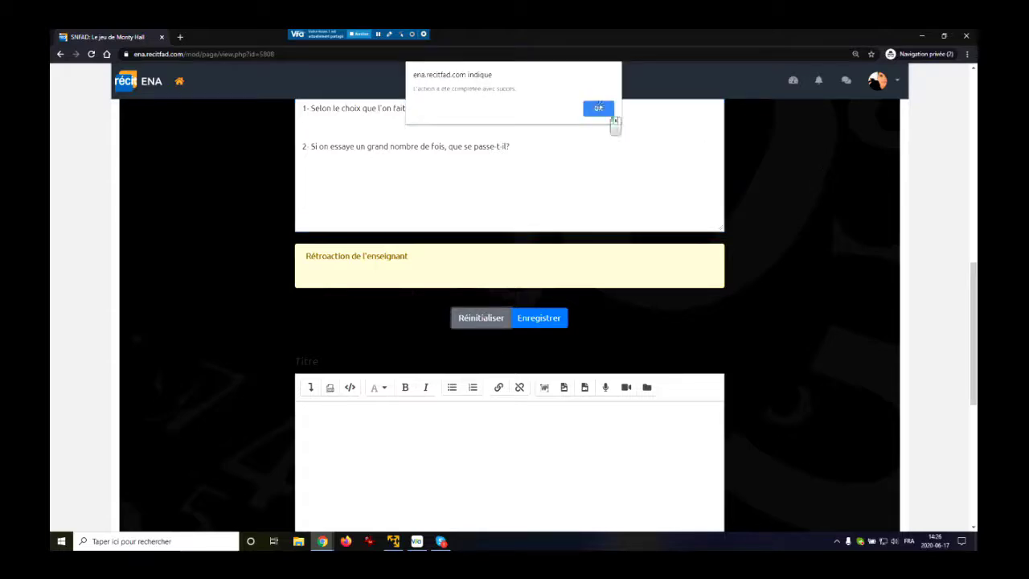
click(599, 104)
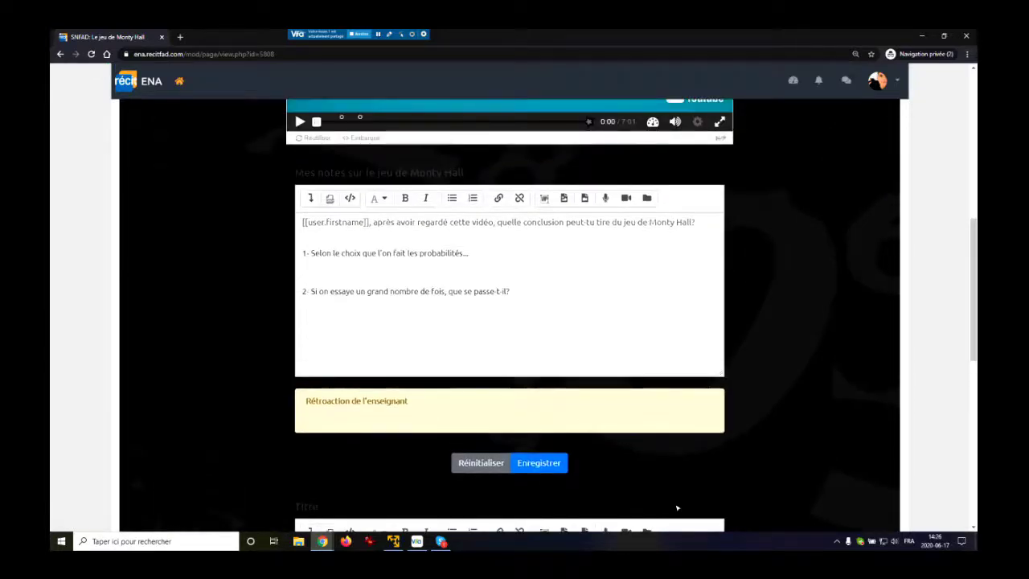
Delete the second prompt, "2- Si on essaye un grand nombre de fois, que se passe-t-il?", from Mes notes sur le jeu de Monty Hall and save the note
scroll(471, 309, down, 3)
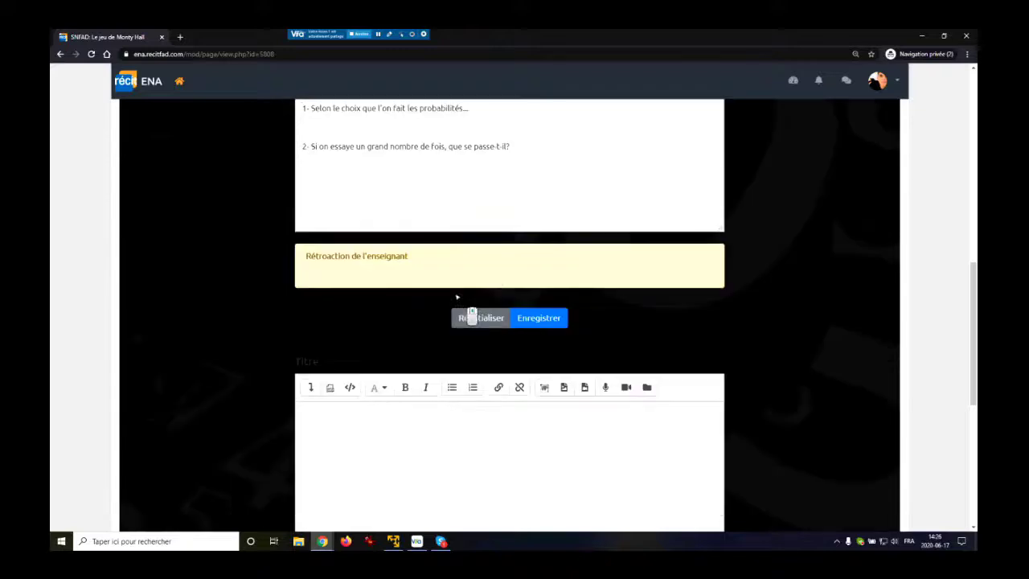
scroll(481, 259, up, 1)
scroll(480, 259, up, 1)
triple_click(525, 245)
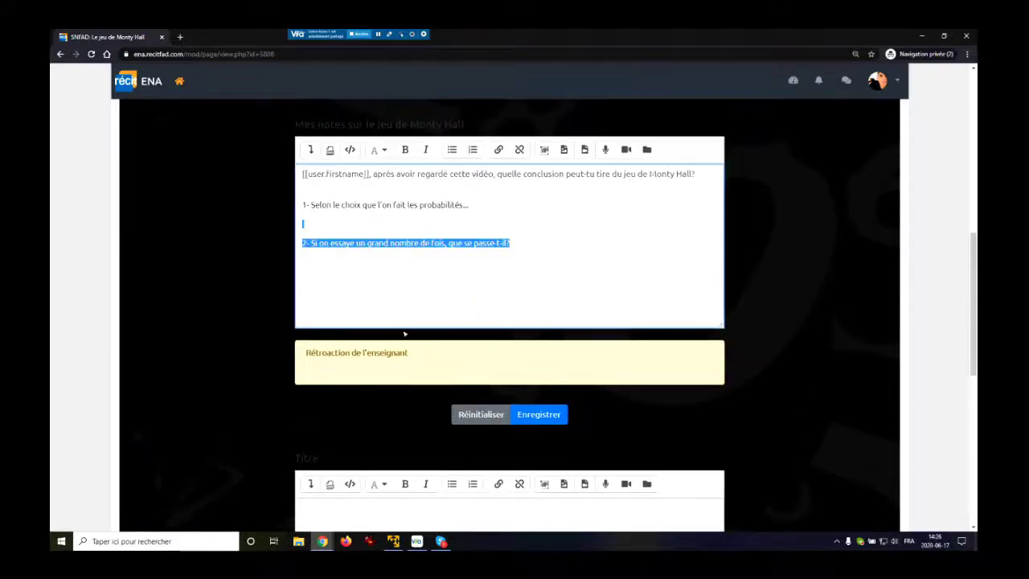
key(BackSpace)
click(232, 196)
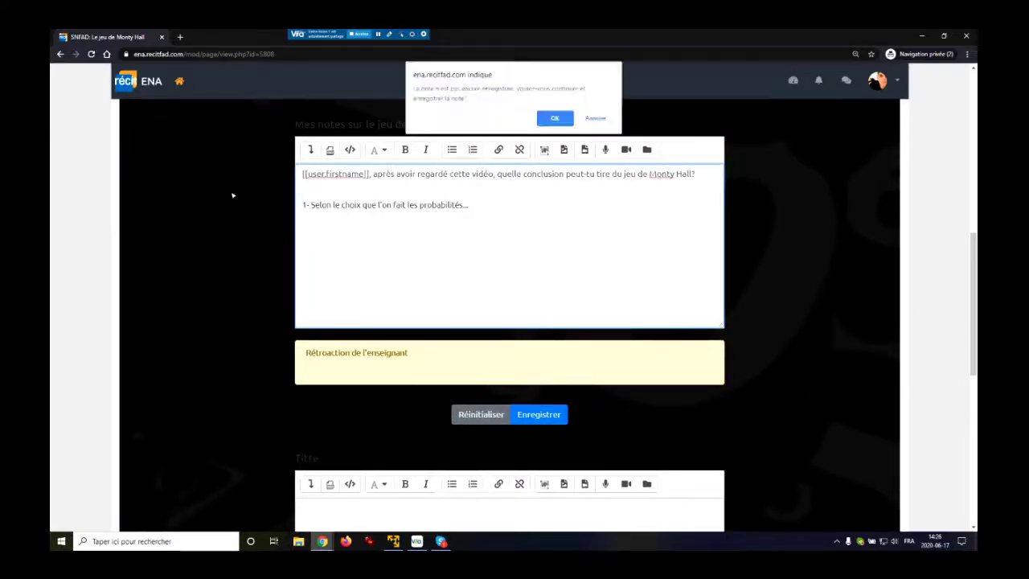
click(555, 119)
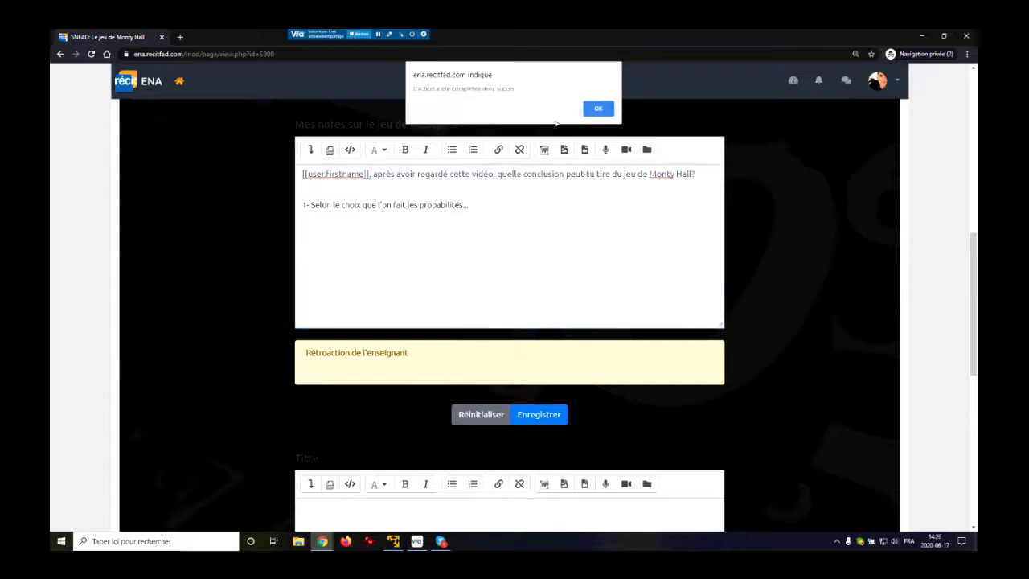
click(598, 108)
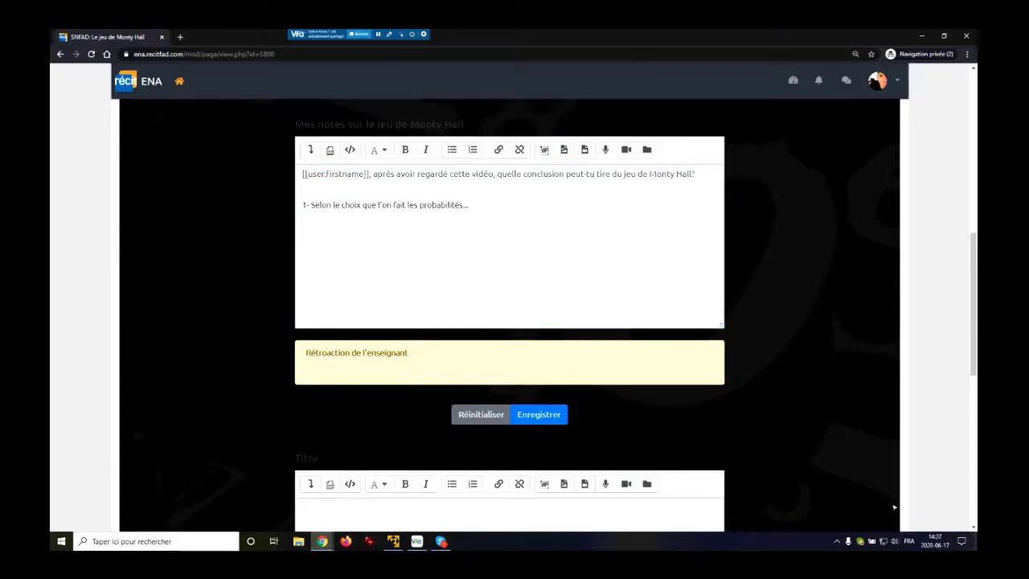
Reload the page, enter "Réponse 1 de l'élève" under the first prompt of Mes notes sur le jeu de Monty Hall and save the note
click(91, 54)
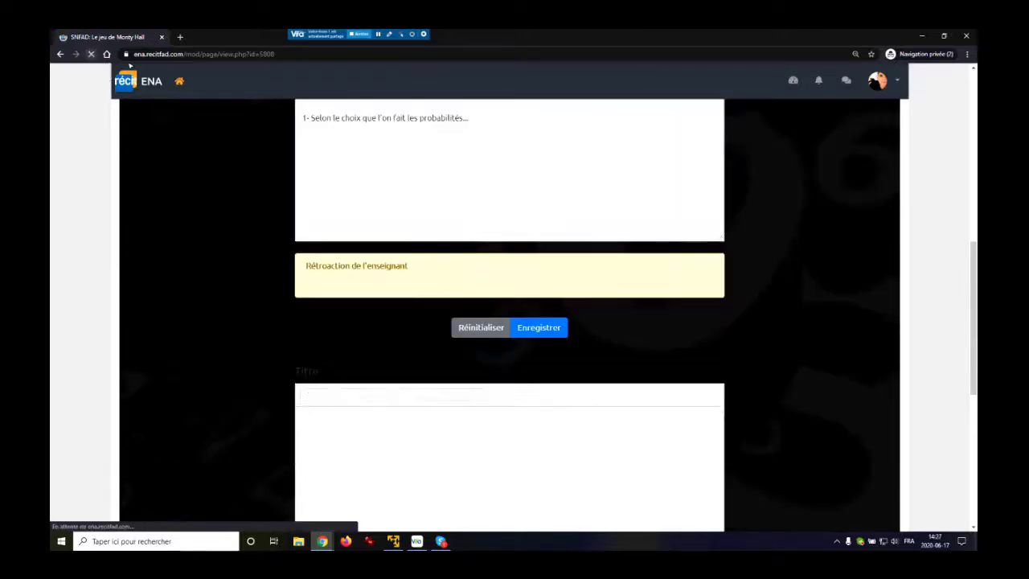
click(356, 232)
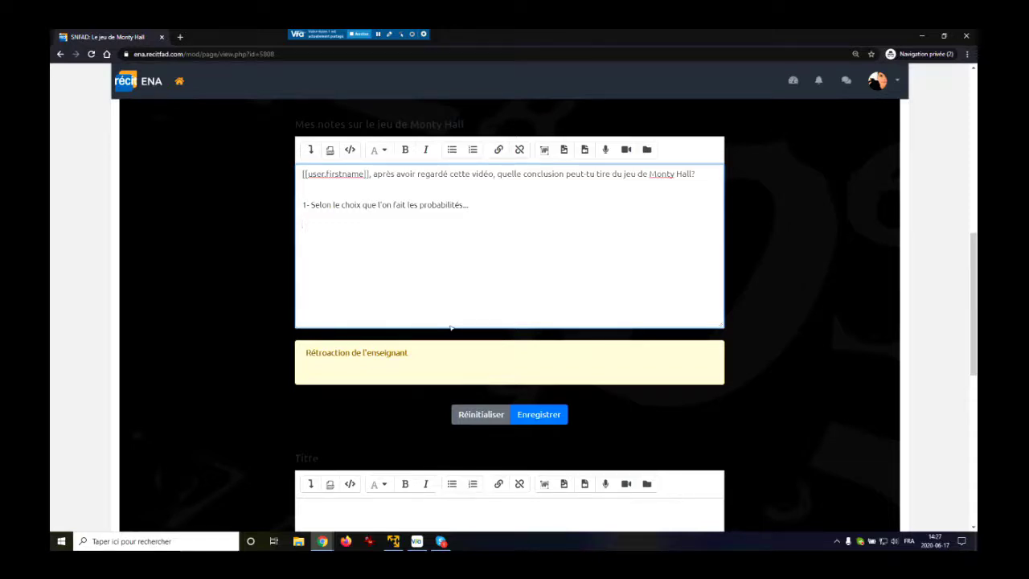
text(Réponse 1 de l'élève)
click(553, 416)
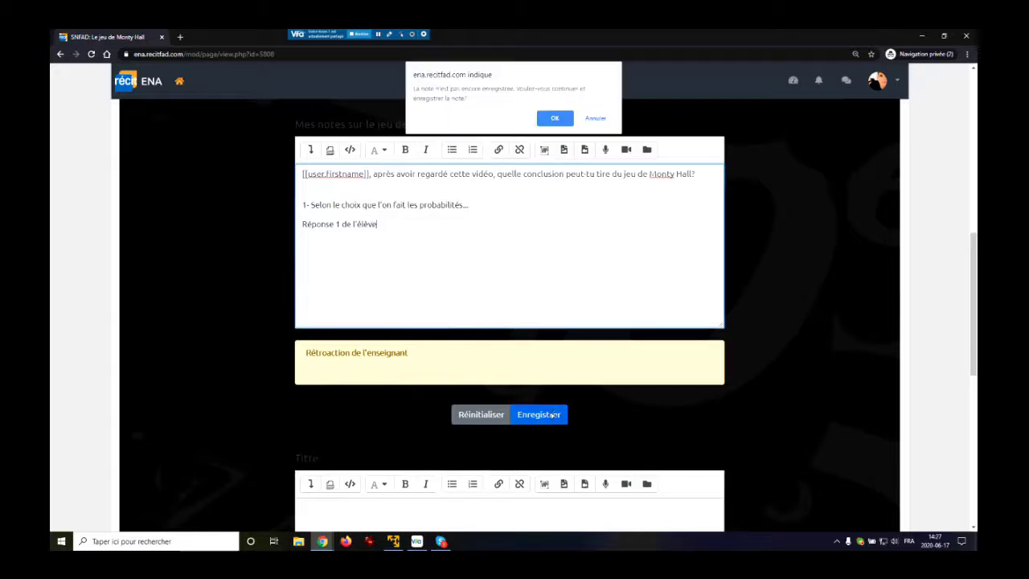
click(554, 118)
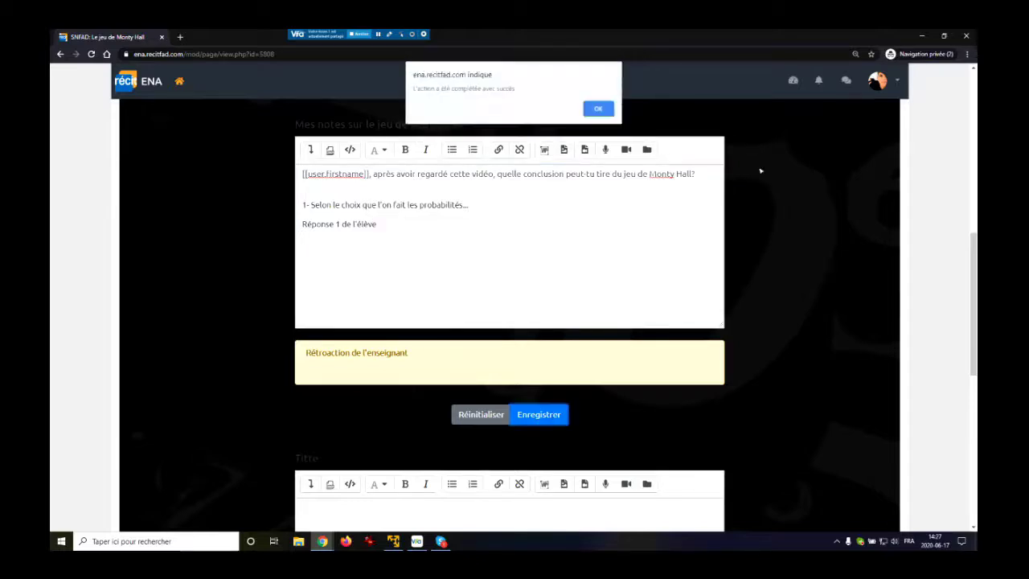
click(595, 106)
Fill the Titre note with "Texte de l'élève", the student's first name in parentheses and "ici", and save it
scroll(687, 265, down, 3)
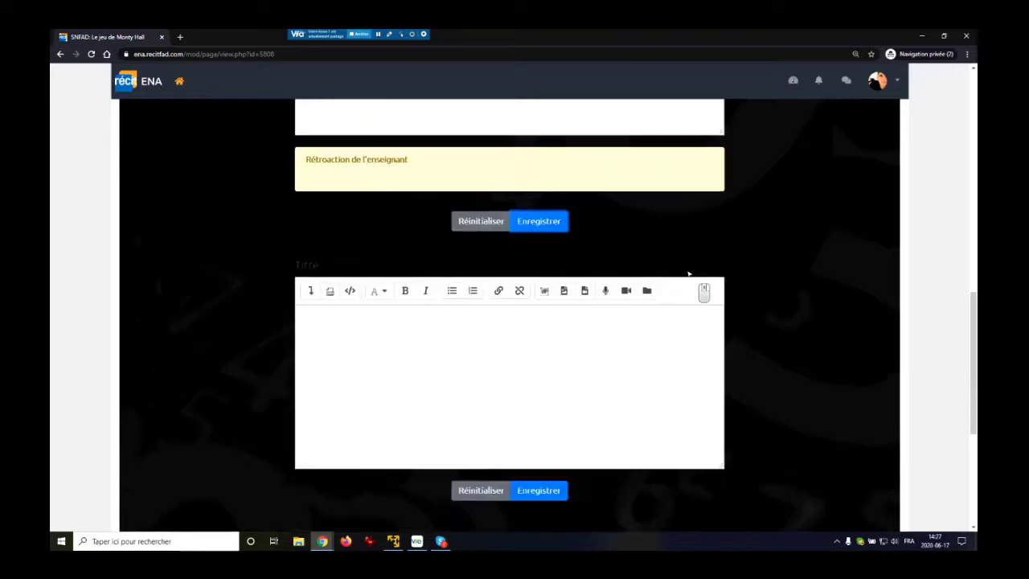
click(339, 283)
text(Tex)
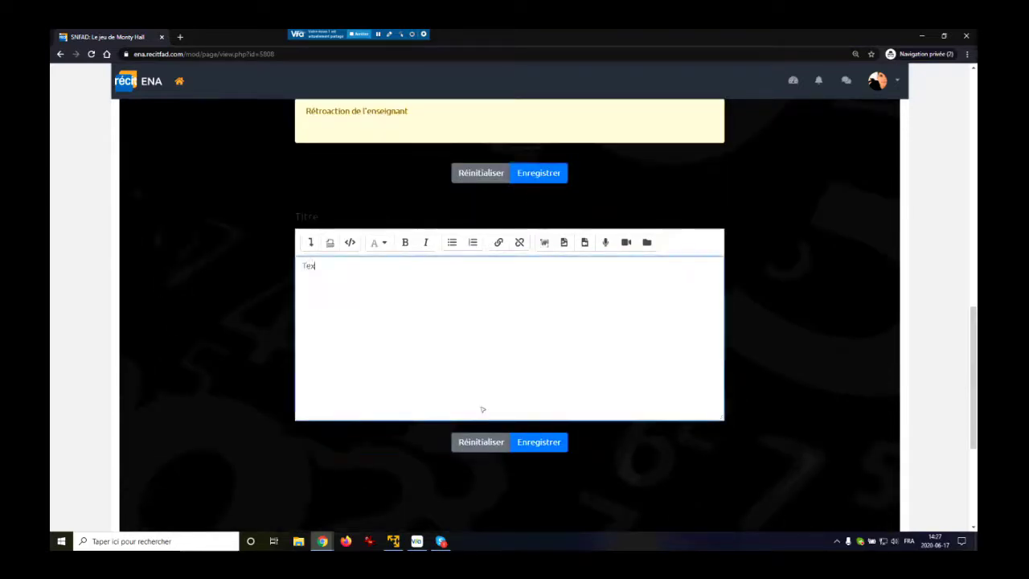
text(te de l'élève (Mathieu) )
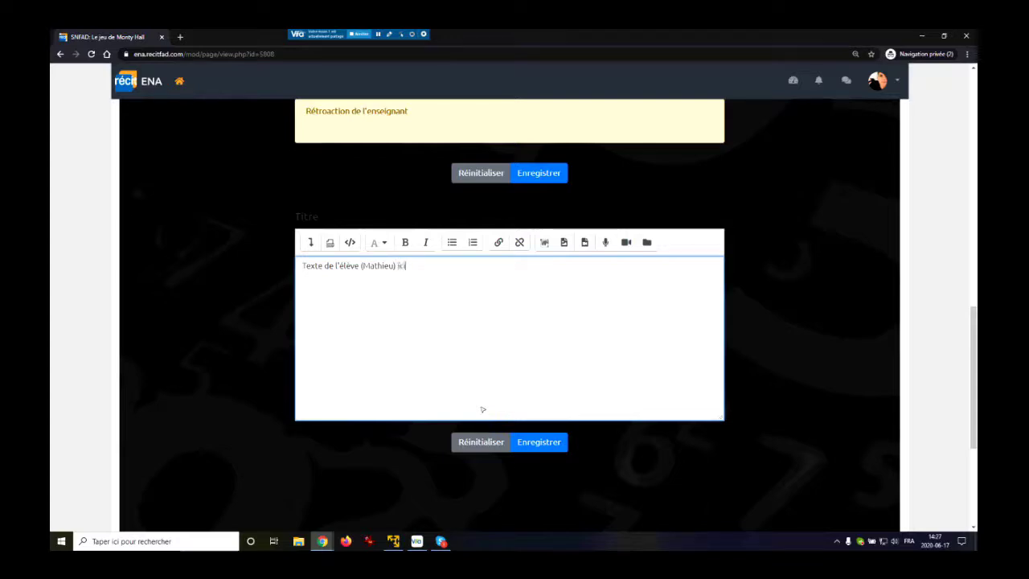
text(ici)
click(539, 442)
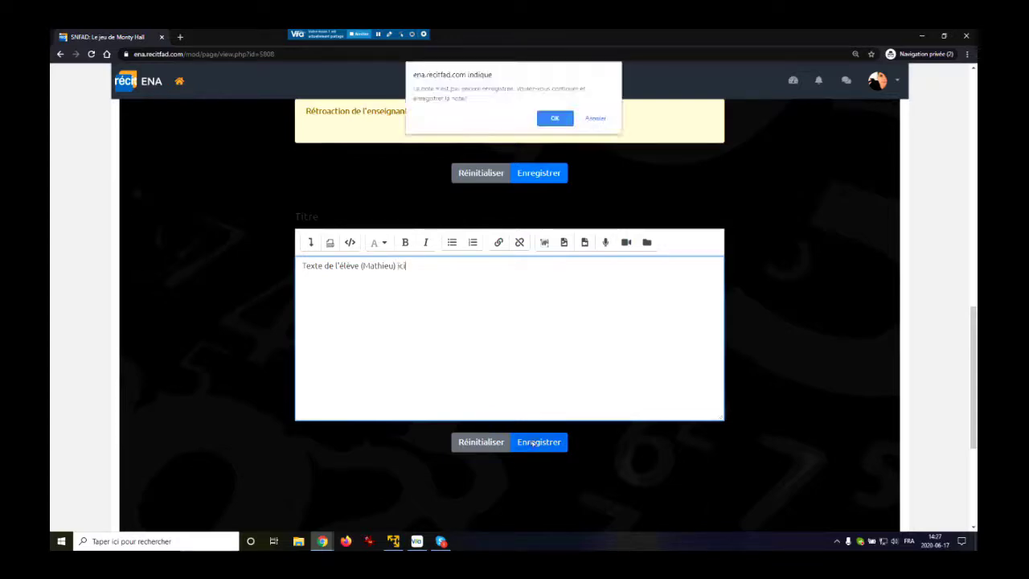
click(555, 119)
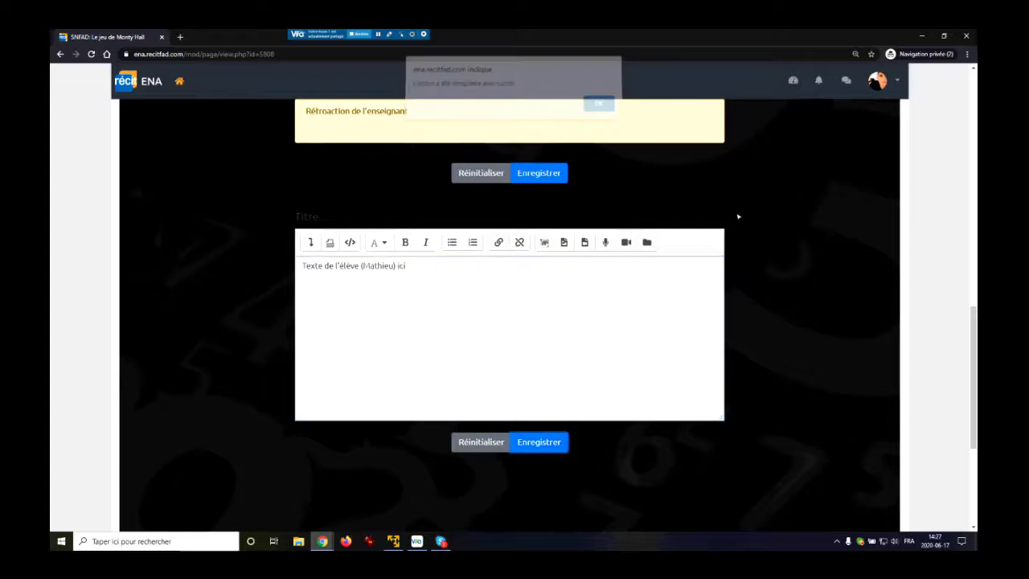
click(608, 110)
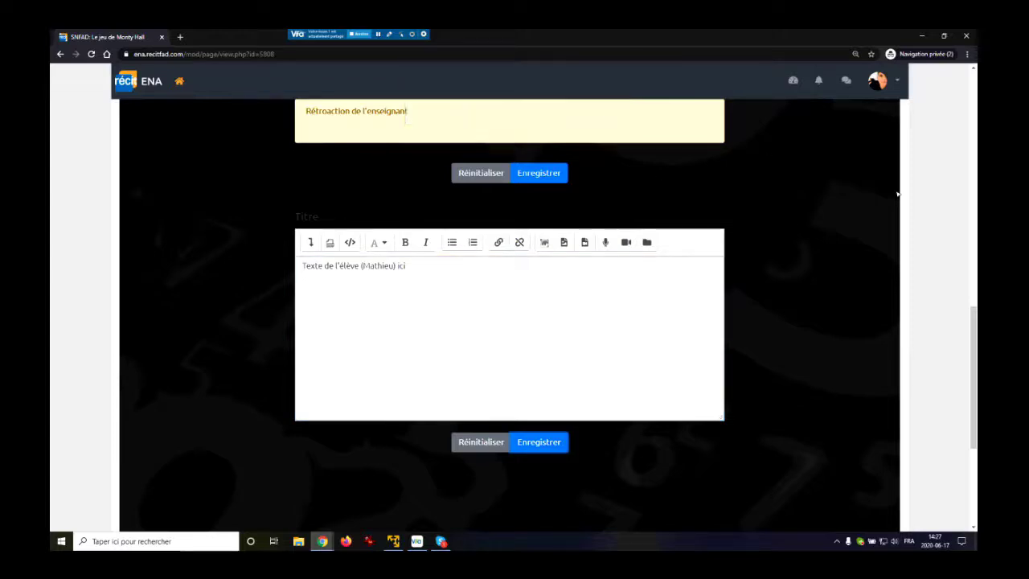
Return to the Semaine 6 section of the course and open the student's Mon cahier des traces activity
scroll(683, 313, up, 5)
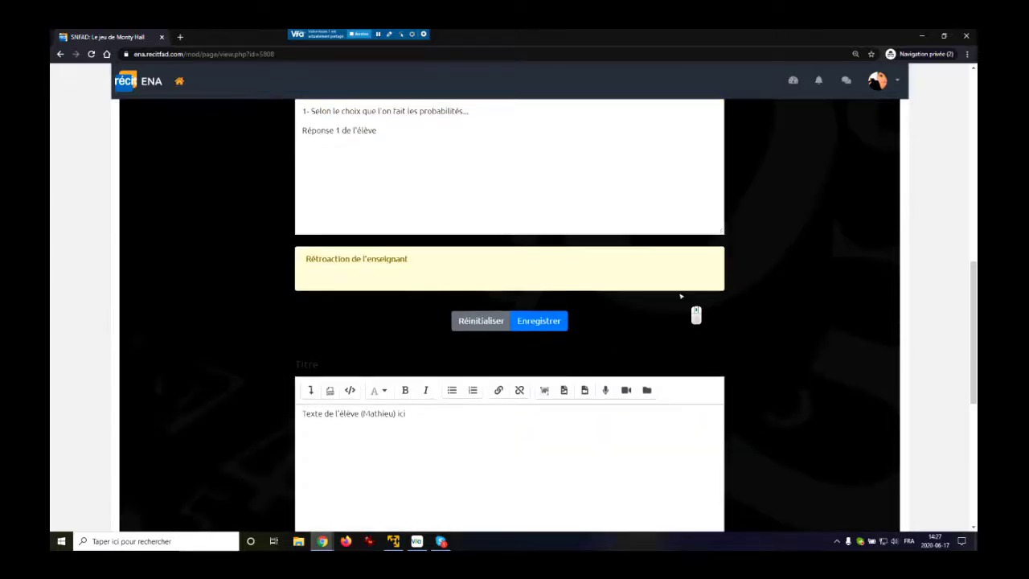
scroll(712, 310, up, 1)
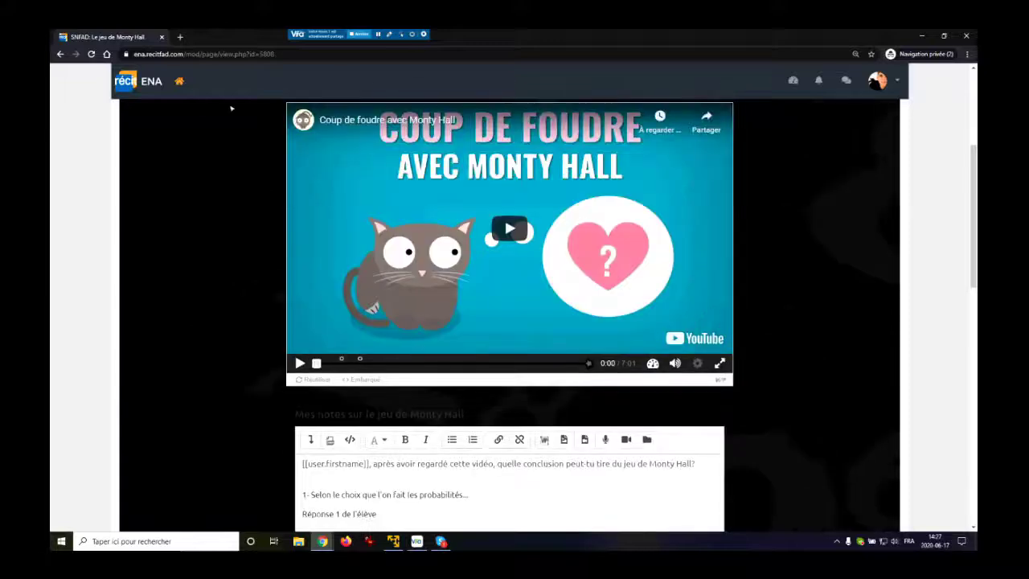
click(188, 95)
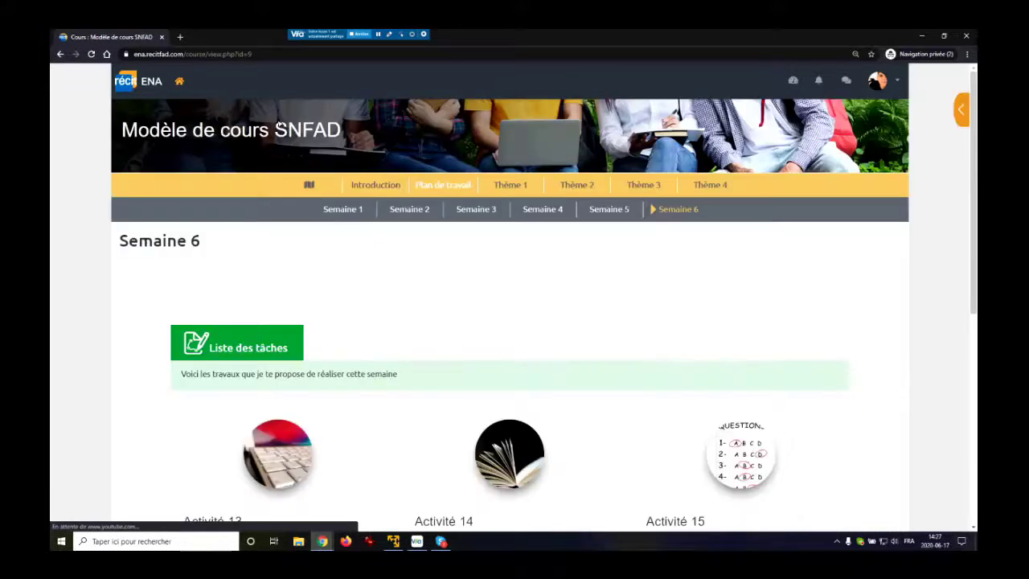
scroll(439, 293, down, 1)
scroll(439, 292, down, 4)
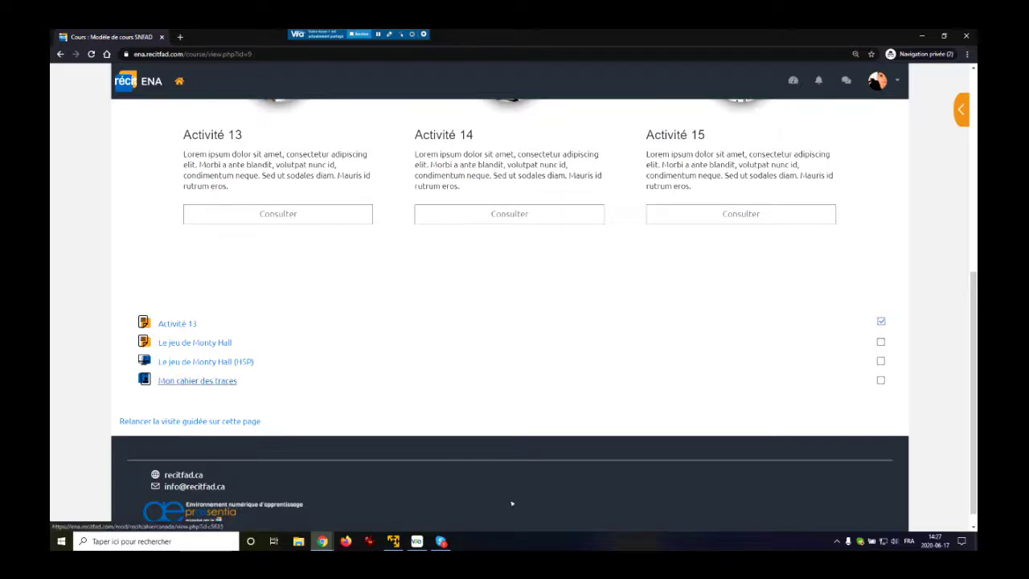
scroll(211, 315, up, 2)
scroll(197, 298, up, 3)
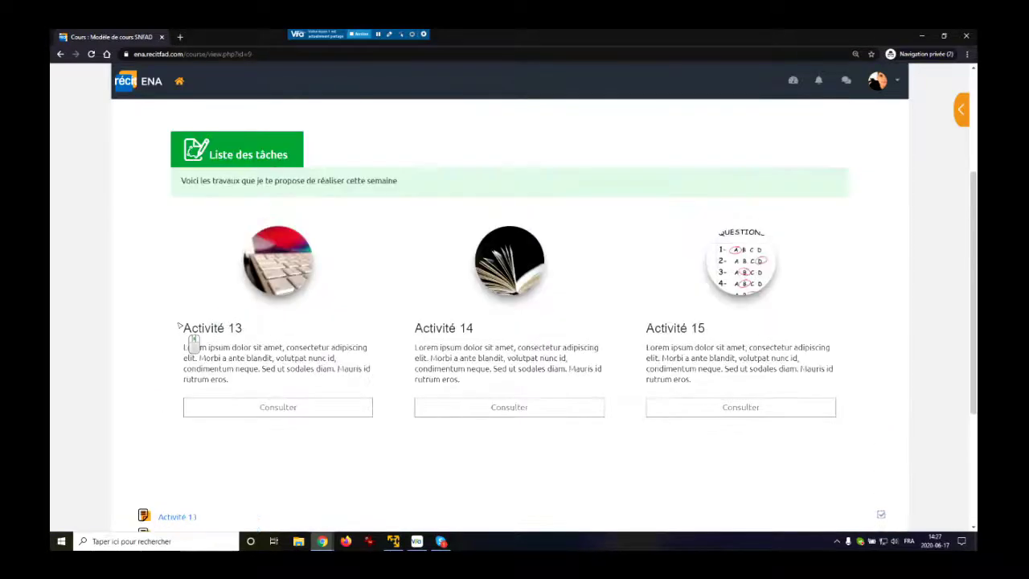
scroll(178, 377, down, 3)
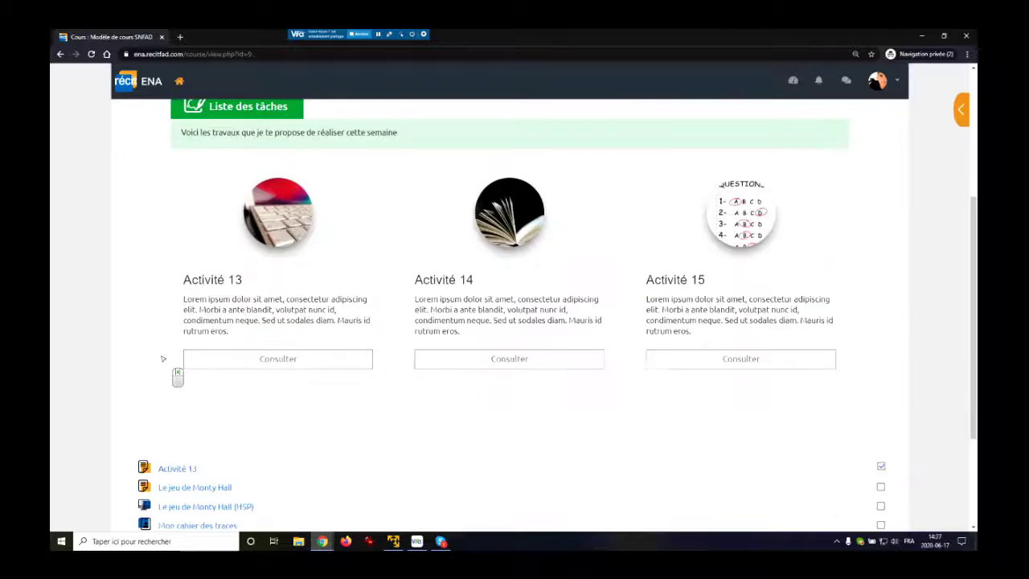
click(178, 429)
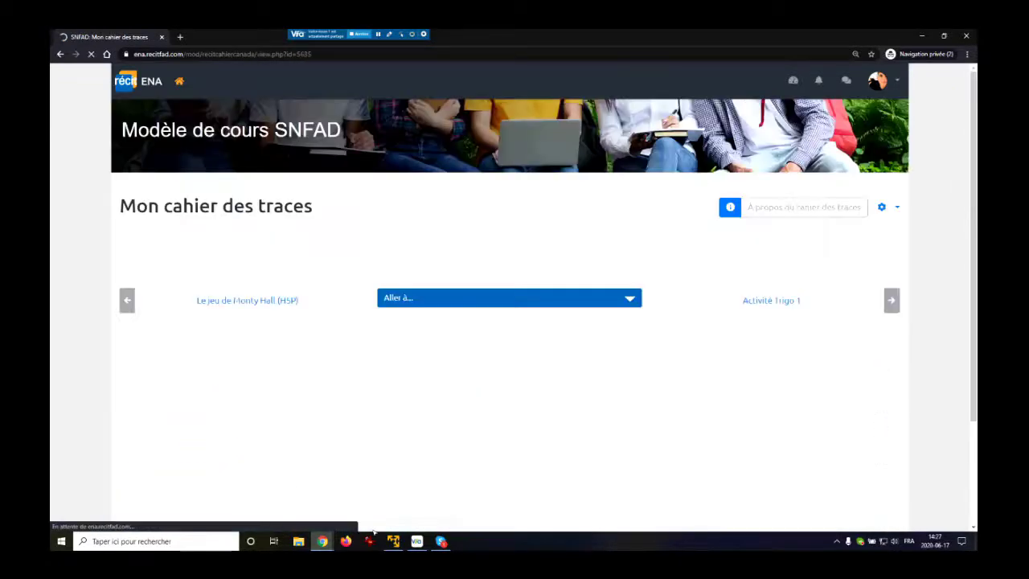
View the Mes notes sur le jeu de Monty Hall note, close it without saving and open the printable report of notes with feedback
click(215, 322)
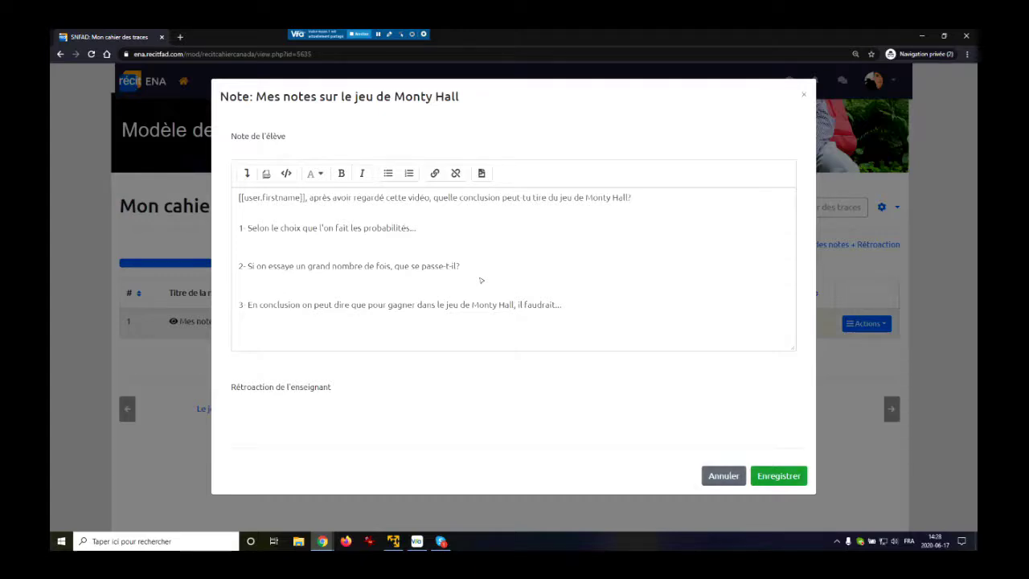
click(723, 476)
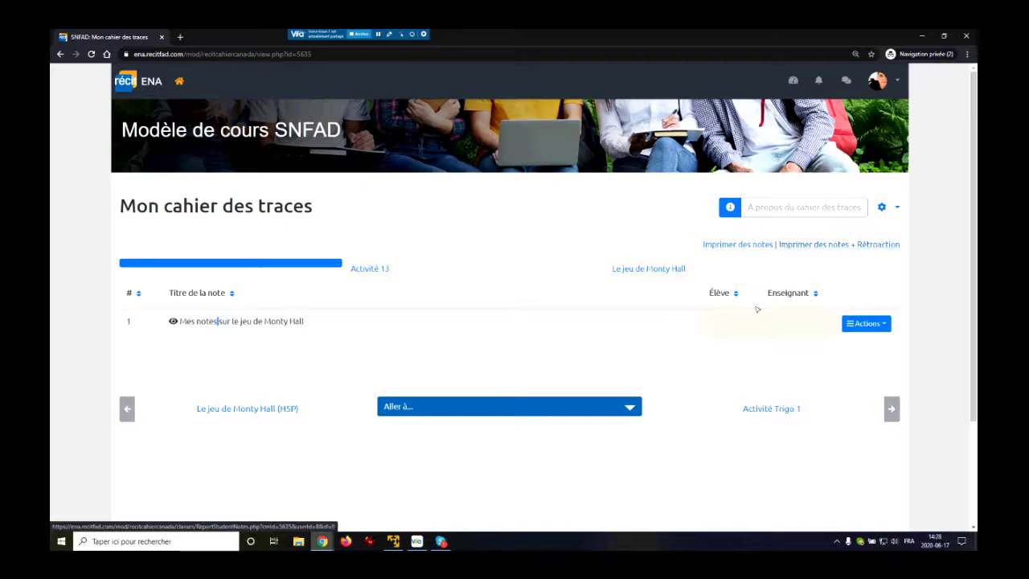
click(818, 245)
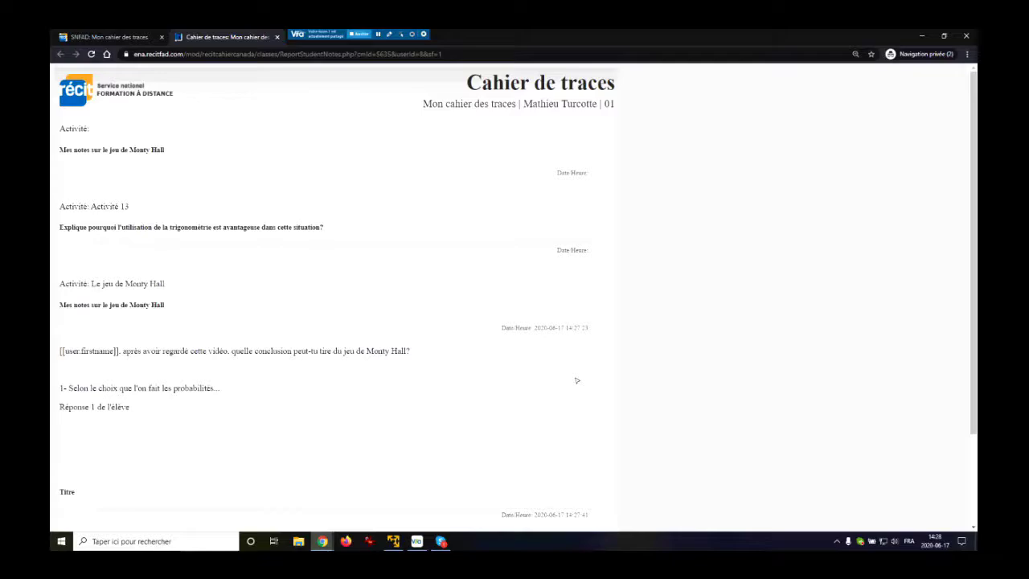
Stop the student's screen share, open Mon cahier des traces from the teacher's course view and select the student whose notes to review
click(359, 34)
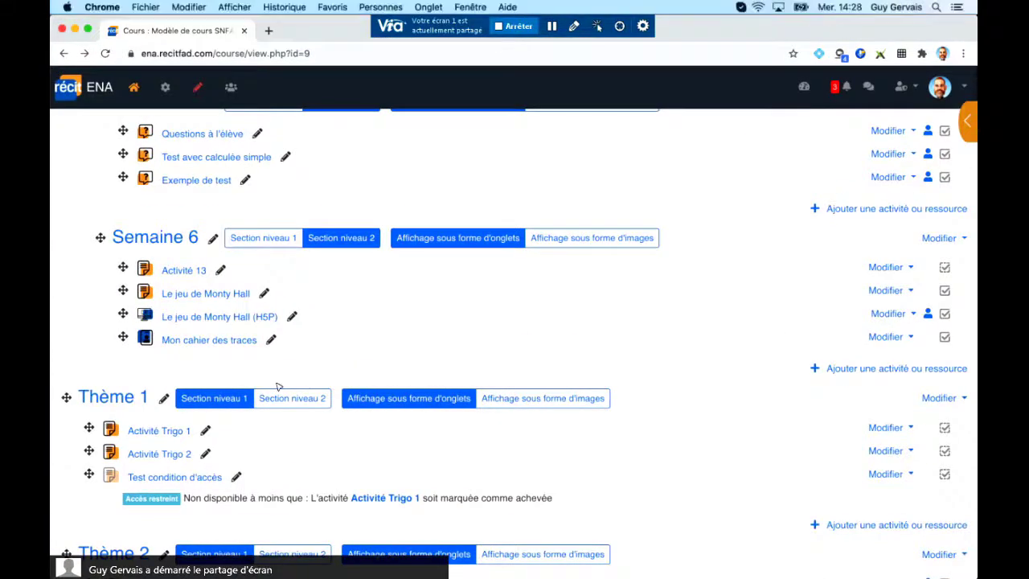
click(209, 339)
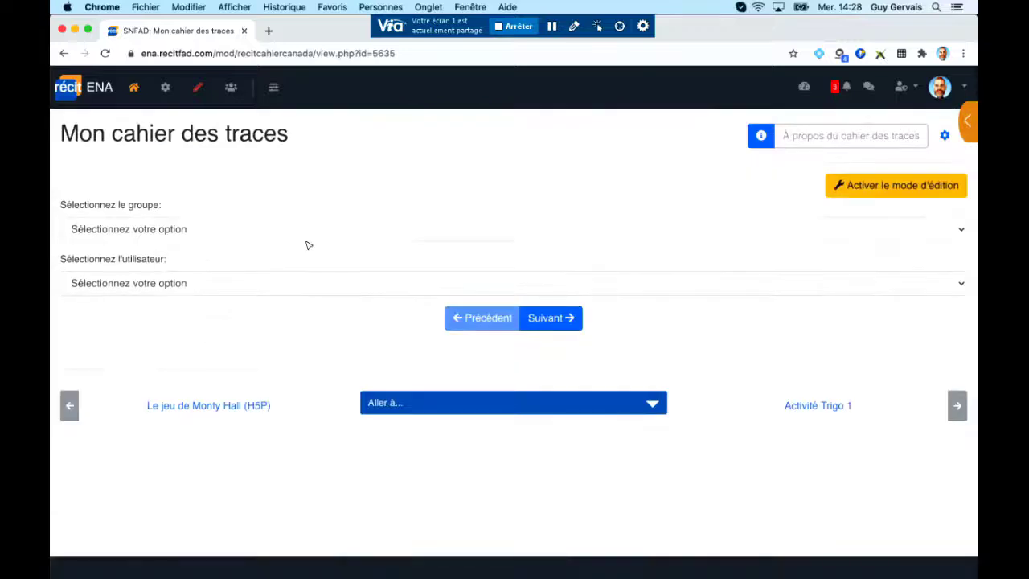
click(334, 239)
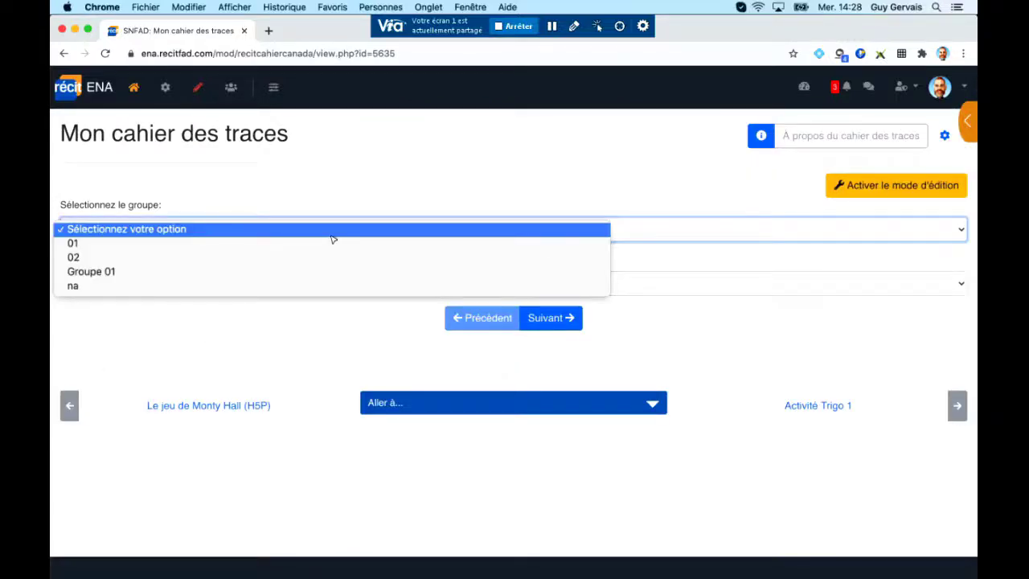
click(322, 168)
click(320, 283)
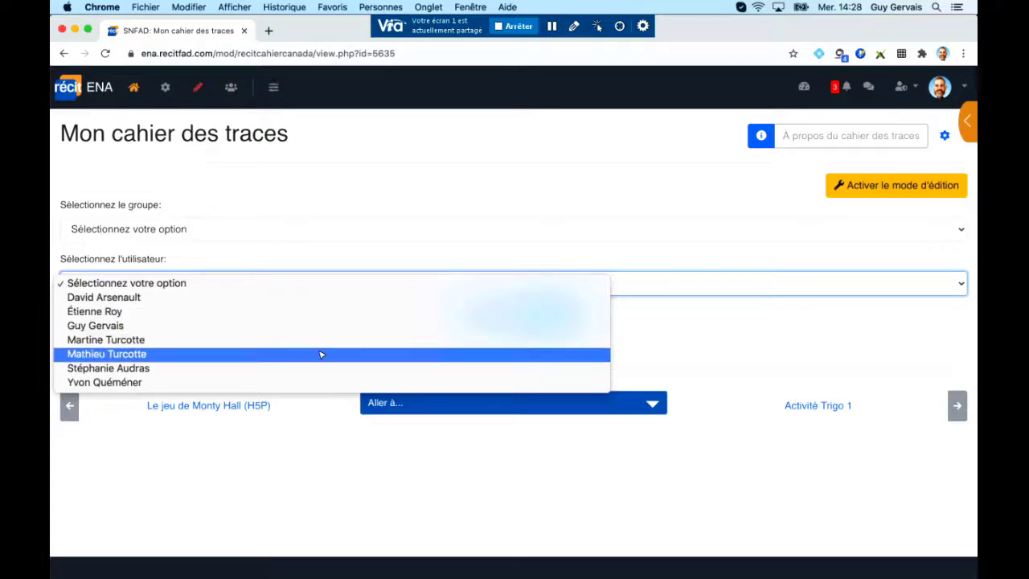
key(Escape)
scroll(385, 310, down, 5)
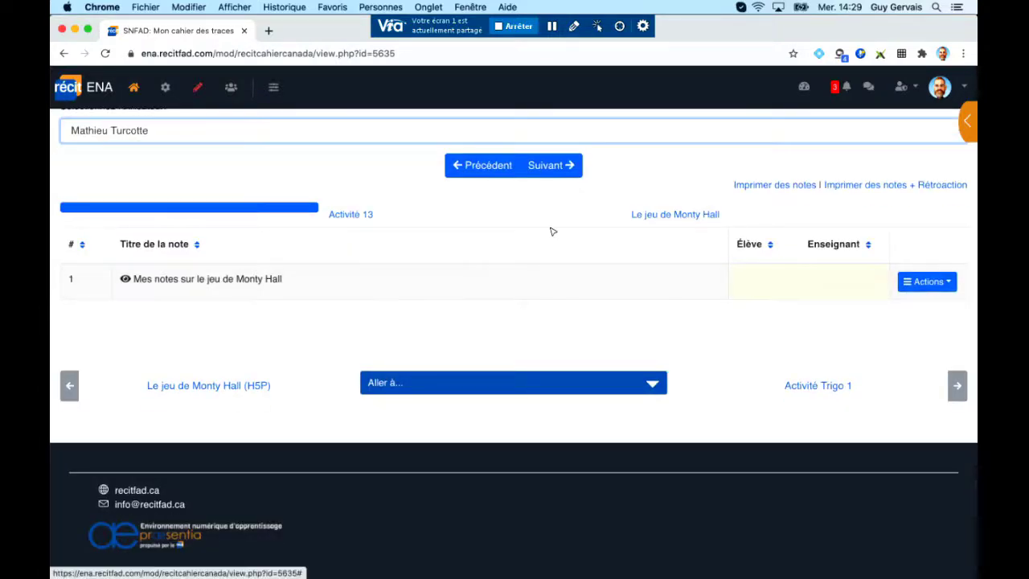
Compare the student's note lists for Activité 13 and Le jeu de Monty Hall, ending on Le jeu de Monty Hall
click(669, 214)
click(426, 210)
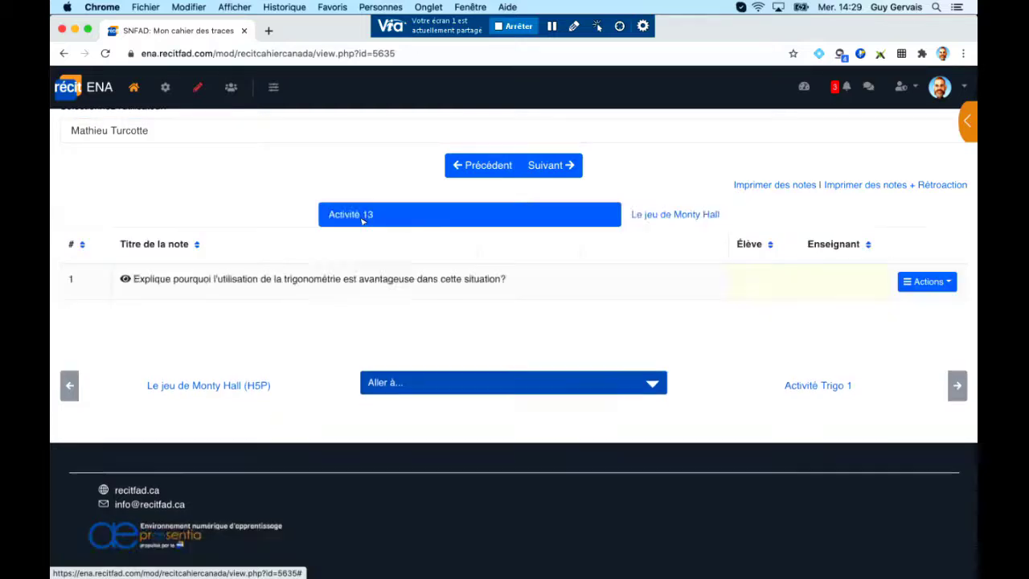
click(653, 214)
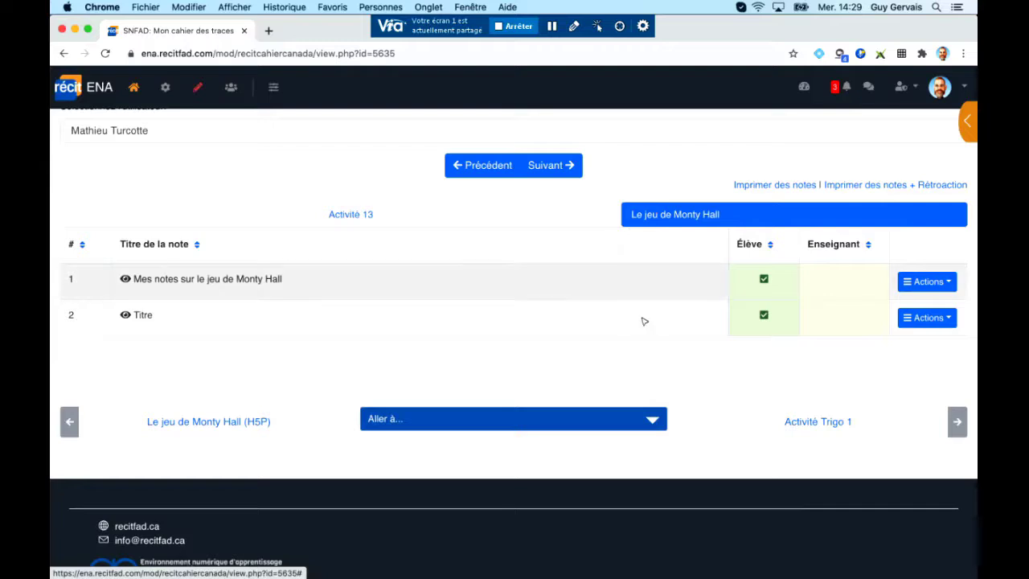
Read the student's answer in Mes notes sur le jeu de Monty Hall, close it and open the Titre note at the teacher feedback field
click(764, 279)
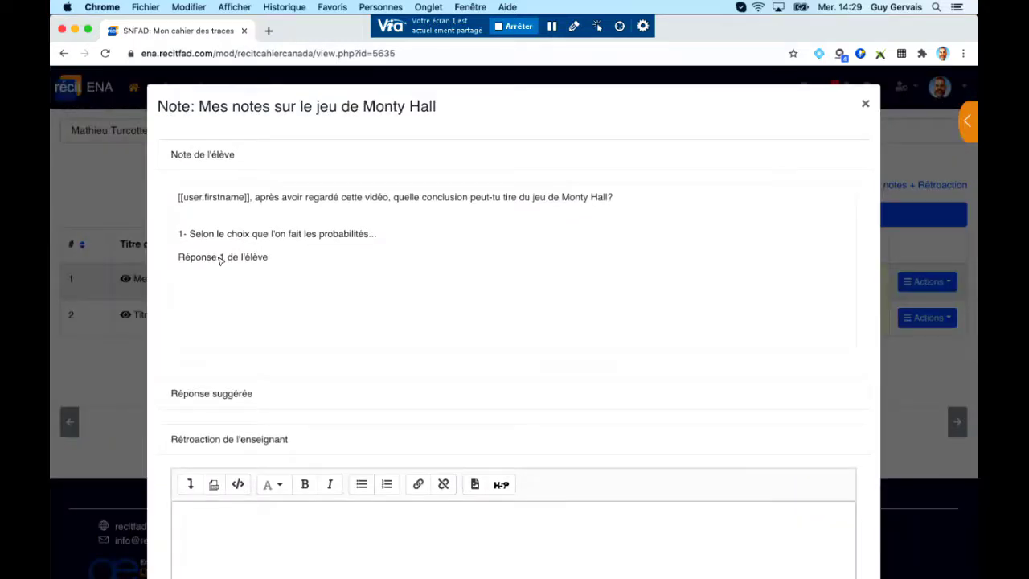
click(866, 104)
click(769, 315)
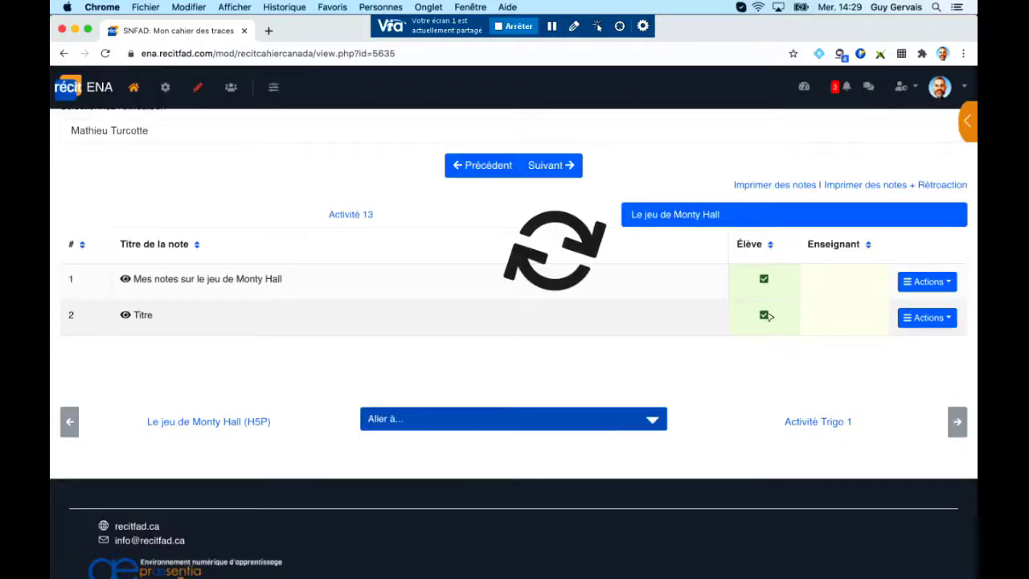
scroll(590, 346, down, 2)
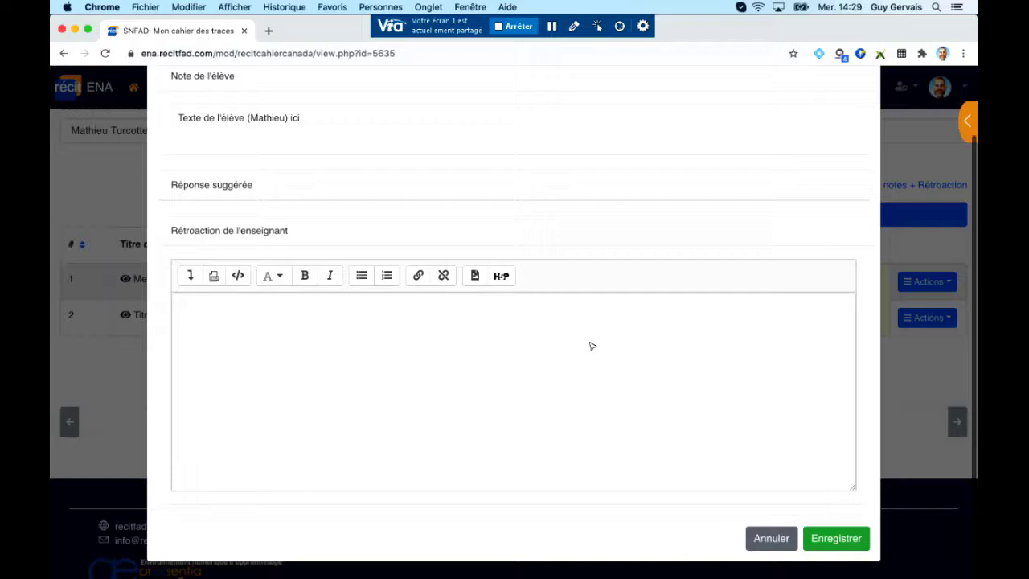
Enter placeholder teacher feedback on the Titre note, save it and stop the teacher's screen share
click(422, 354)
text(saldkfjlasdkjflasdkjf)
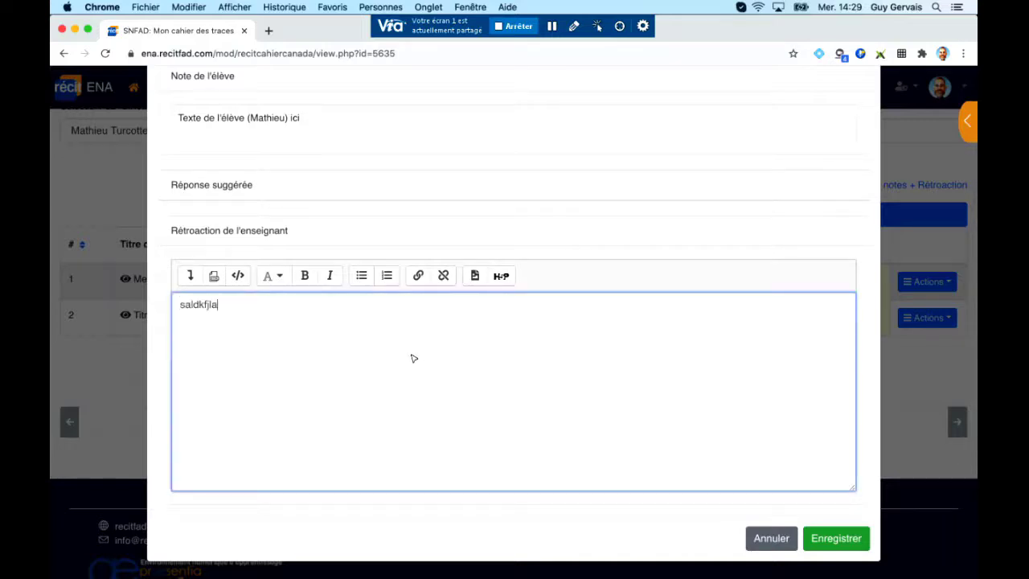
click(836, 538)
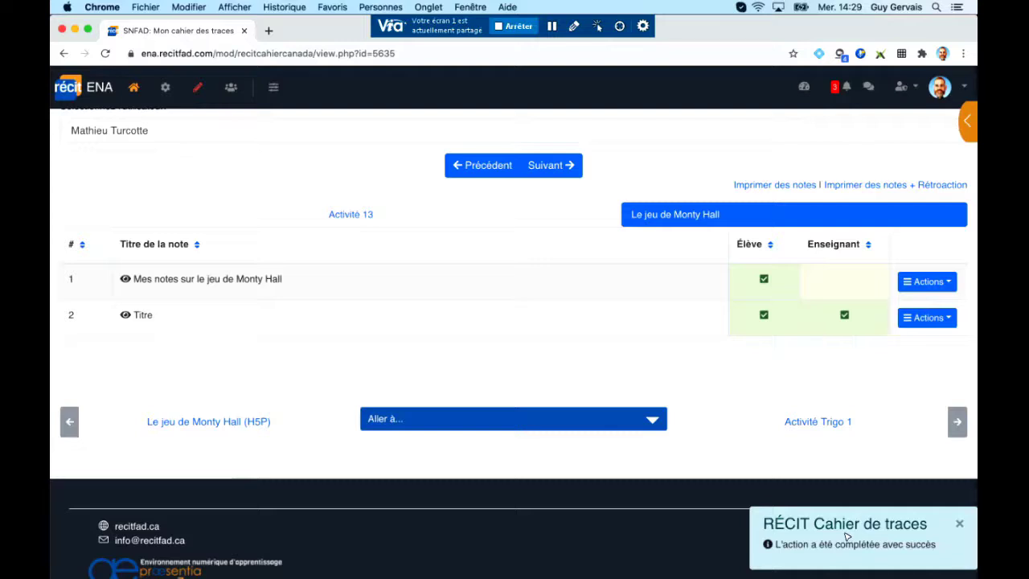
scroll(577, 314, up, 5)
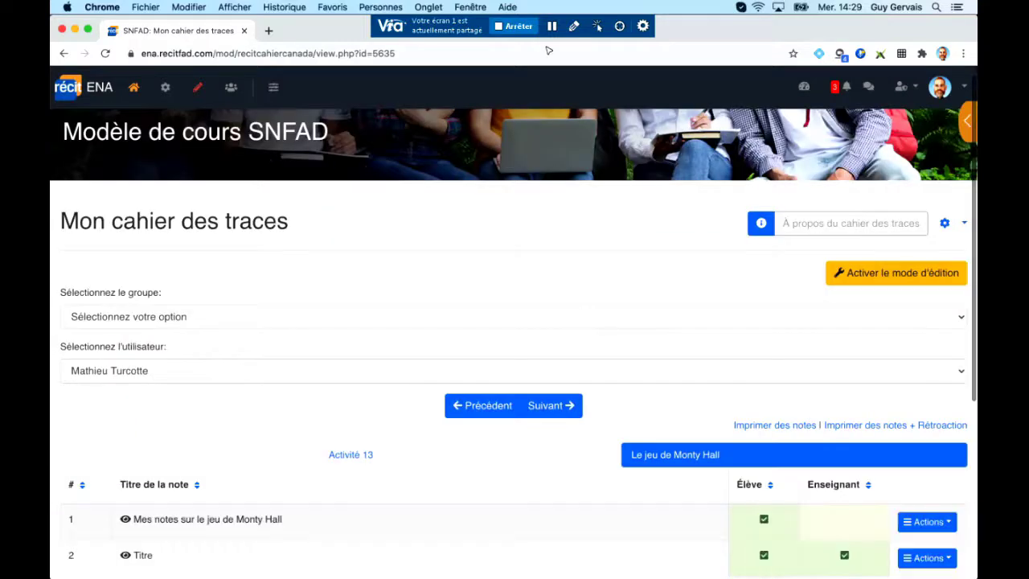
click(513, 26)
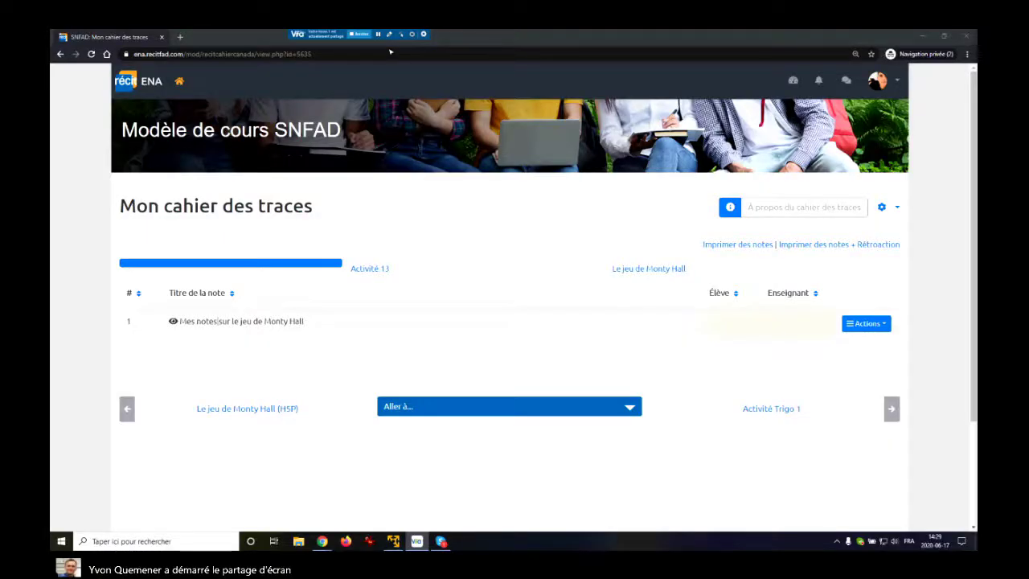
Return to the Modèle de cours SNFAD course as the student, open the personal messages and look through the Privée conversations
click(334, 130)
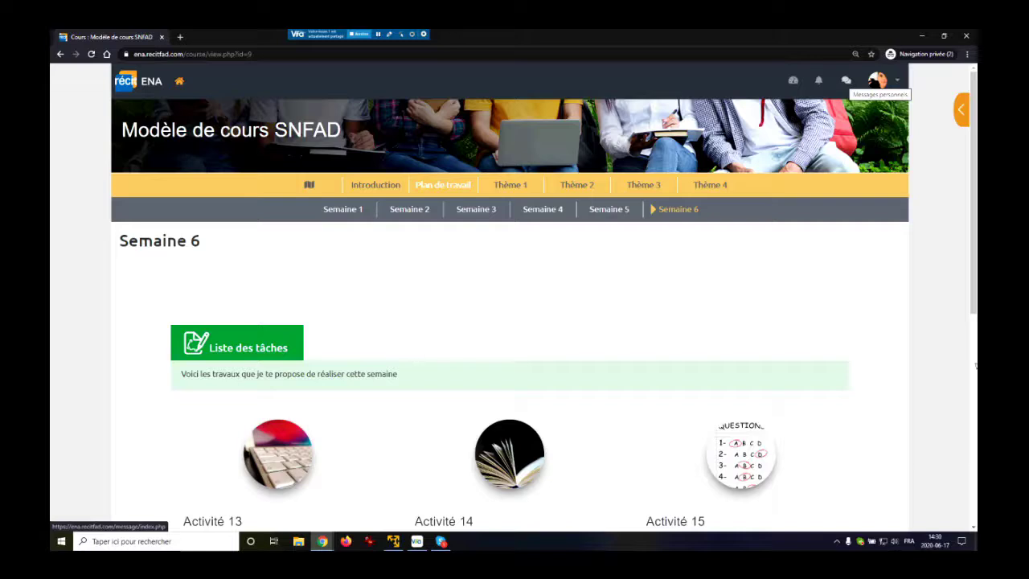
click(846, 80)
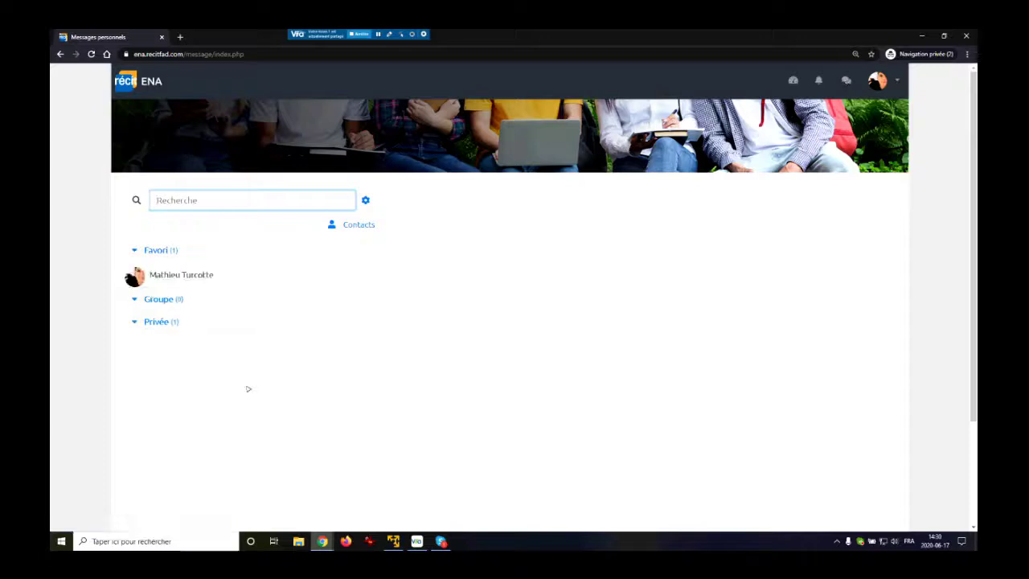
click(156, 319)
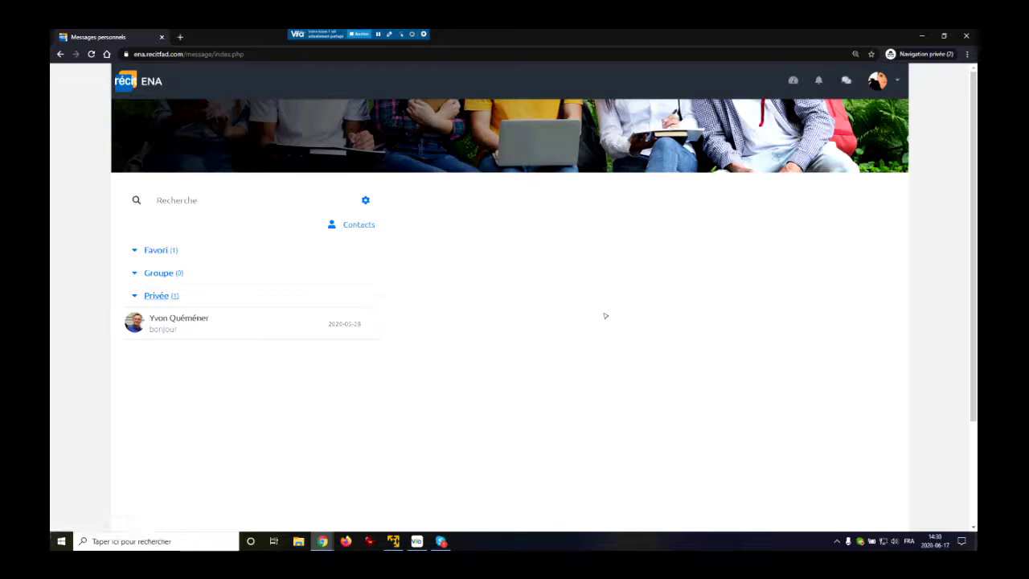
click(845, 80)
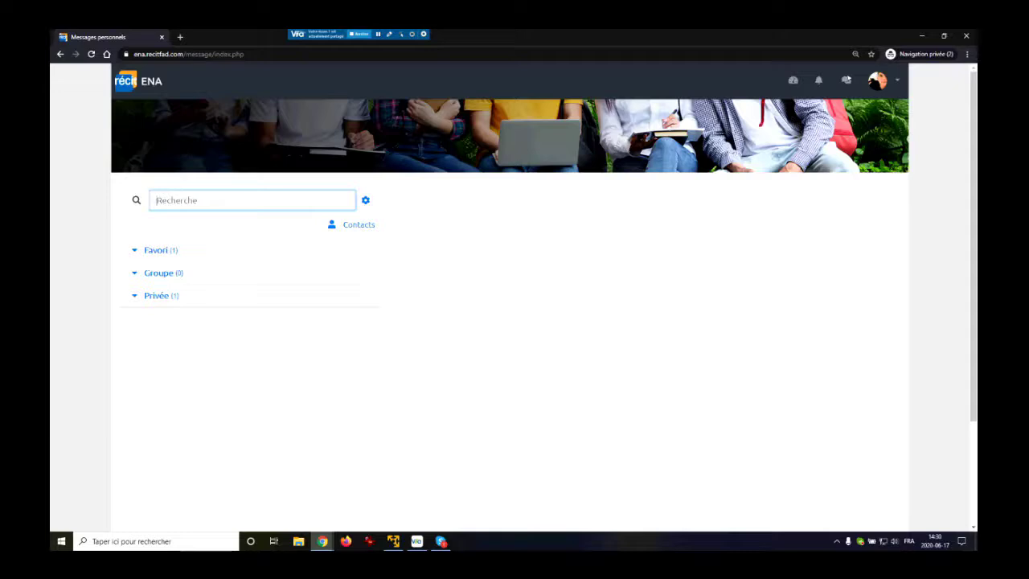
Switch to the administrator's maximized browser window and open Réglages de messagerie in the site administration
key(alt+Tab)
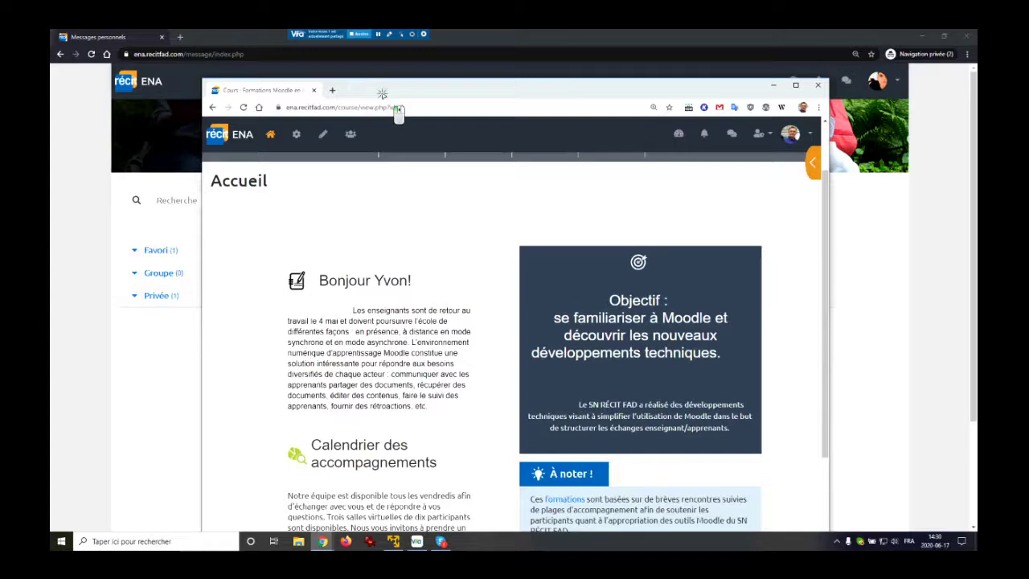
double_click(385, 90)
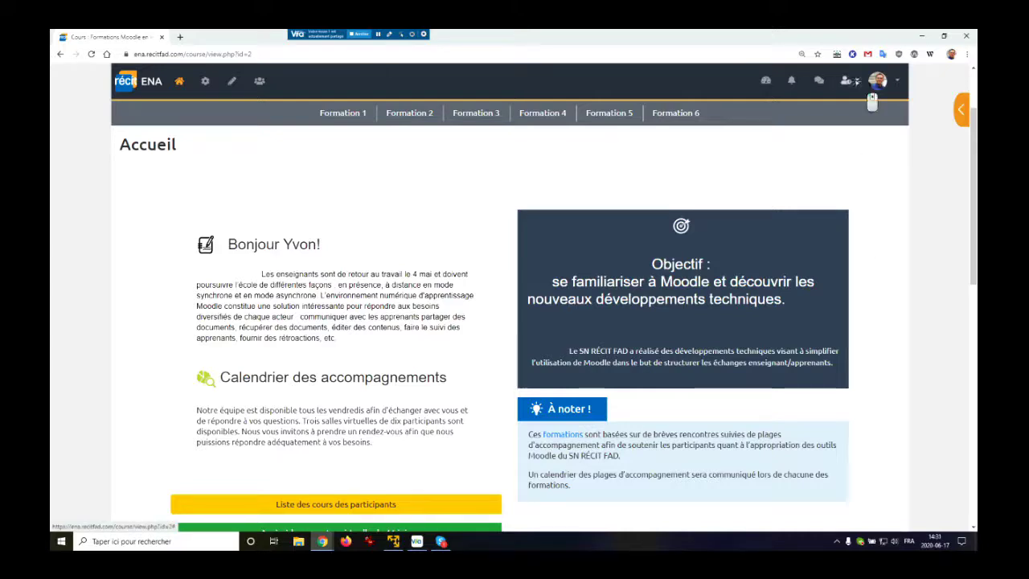
click(850, 80)
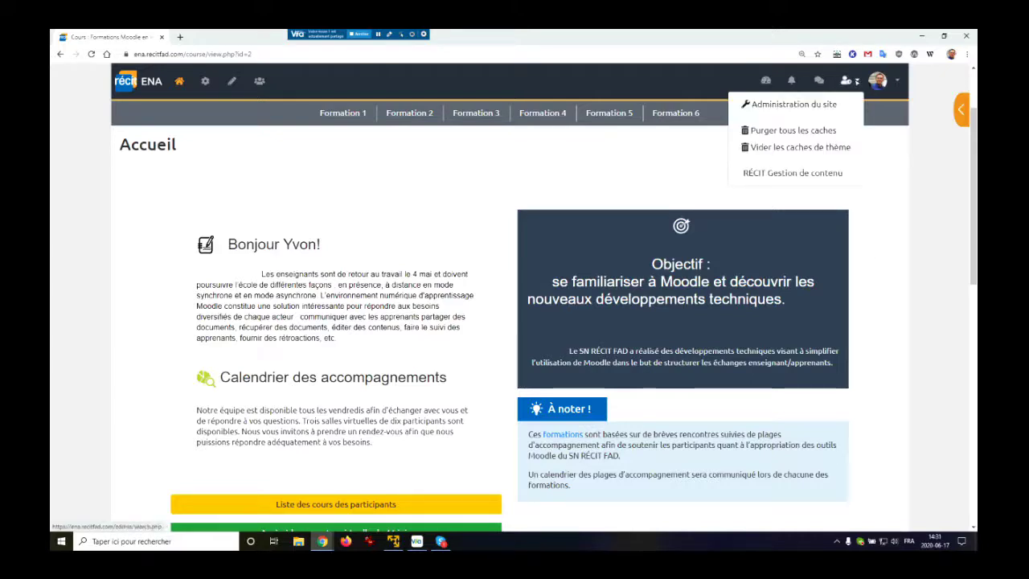
click(801, 105)
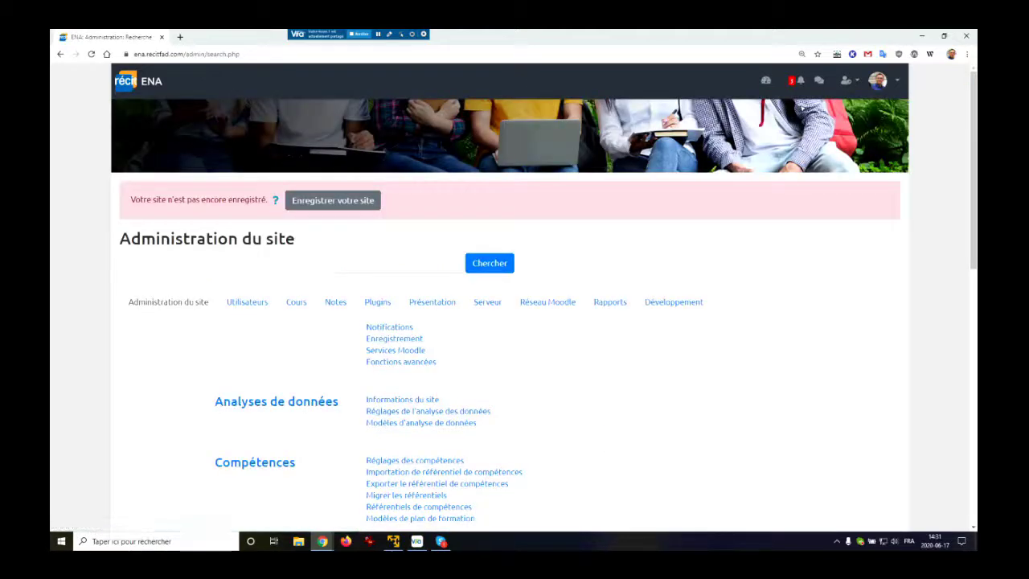
scroll(265, 402, down, 2)
scroll(226, 366, down, 3)
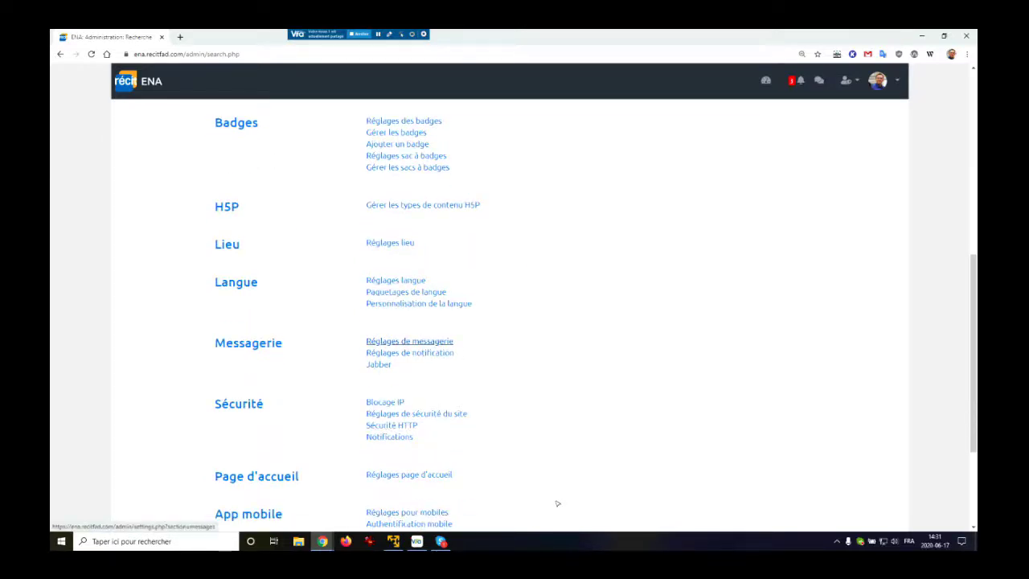
click(431, 340)
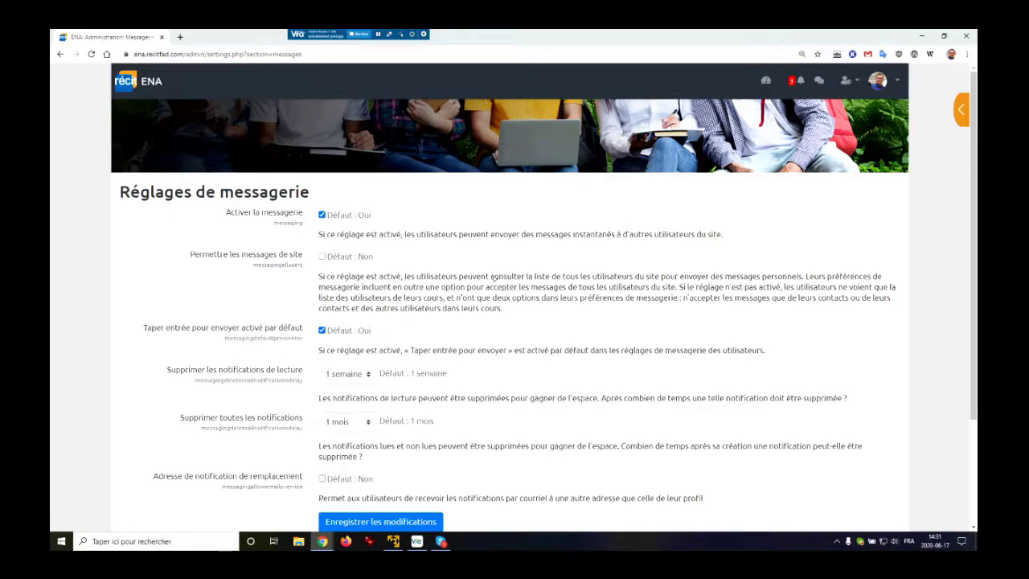
Leave the messaging settings and examine the default notification preferences in Réglages de notification
click(60, 53)
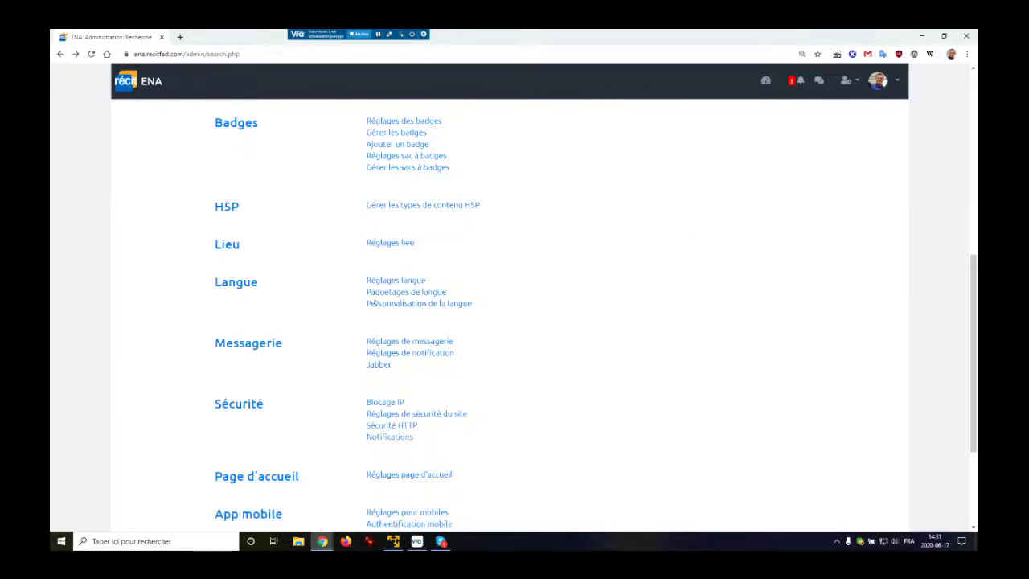
scroll(287, 319, down, 2)
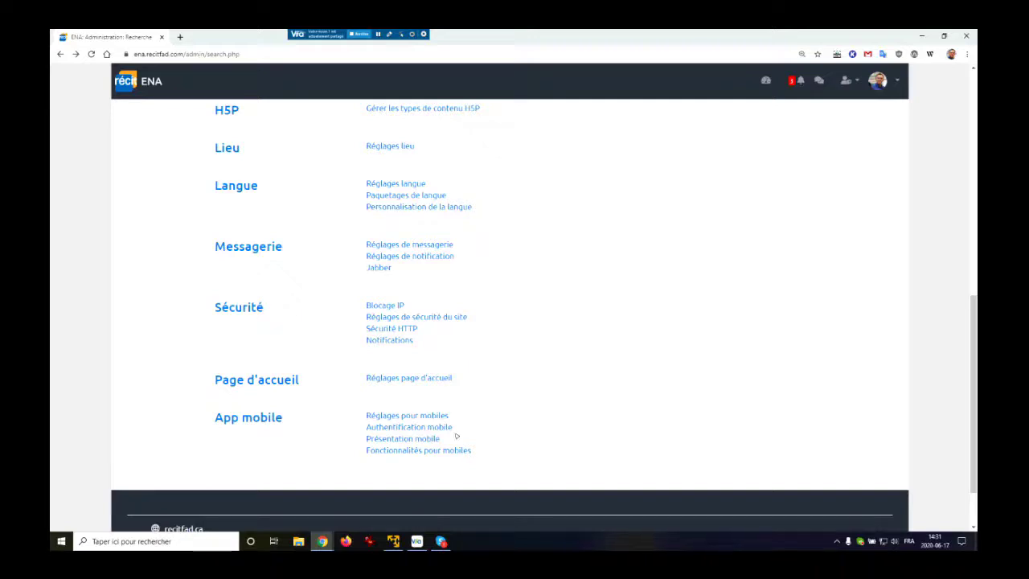
click(410, 256)
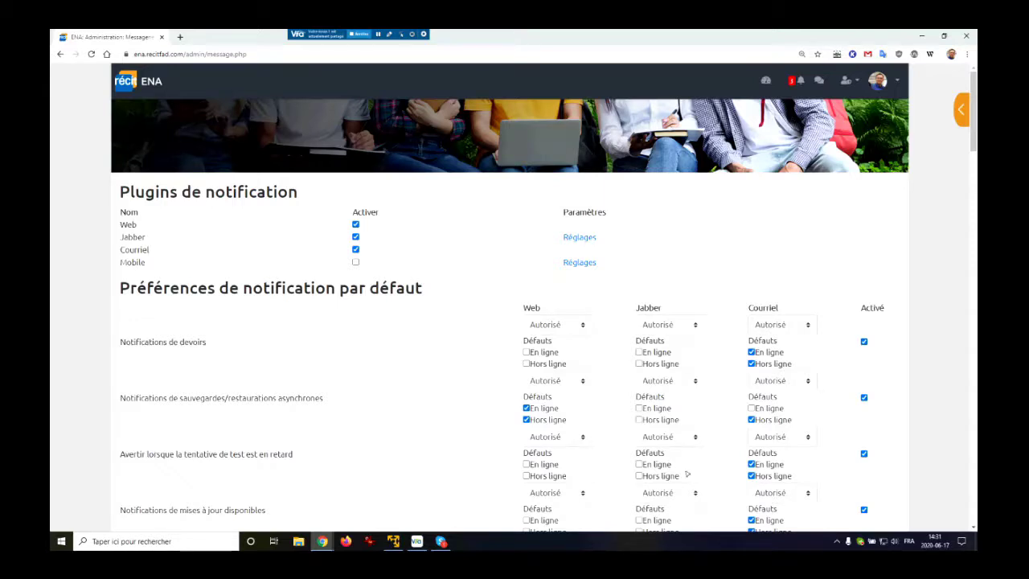
scroll(483, 374, down, 1)
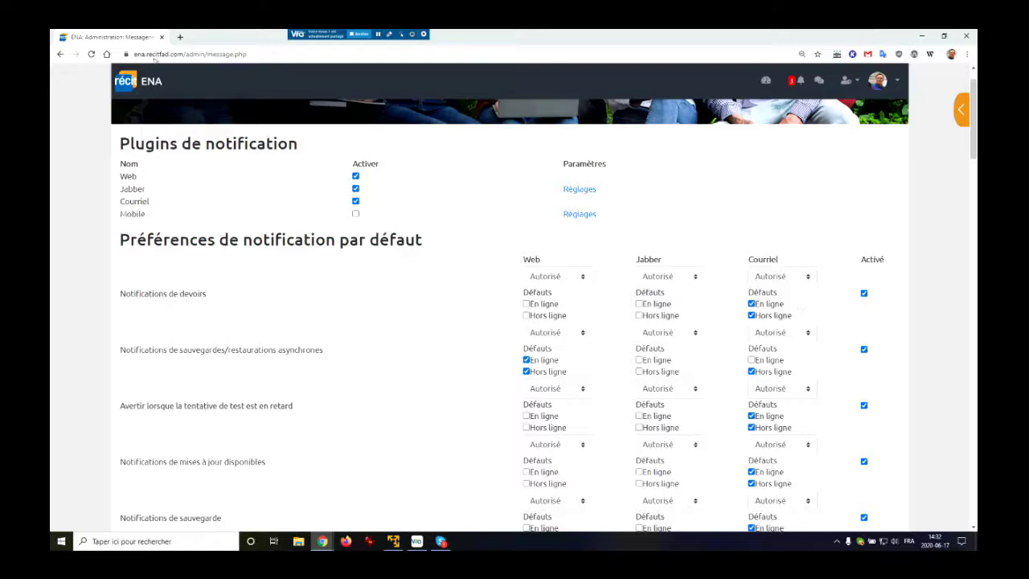
In the student's browser window, reopen the Modèle de cours SNFAD course from the site home, check the personal messages and return to the course
key(alt+Tab)
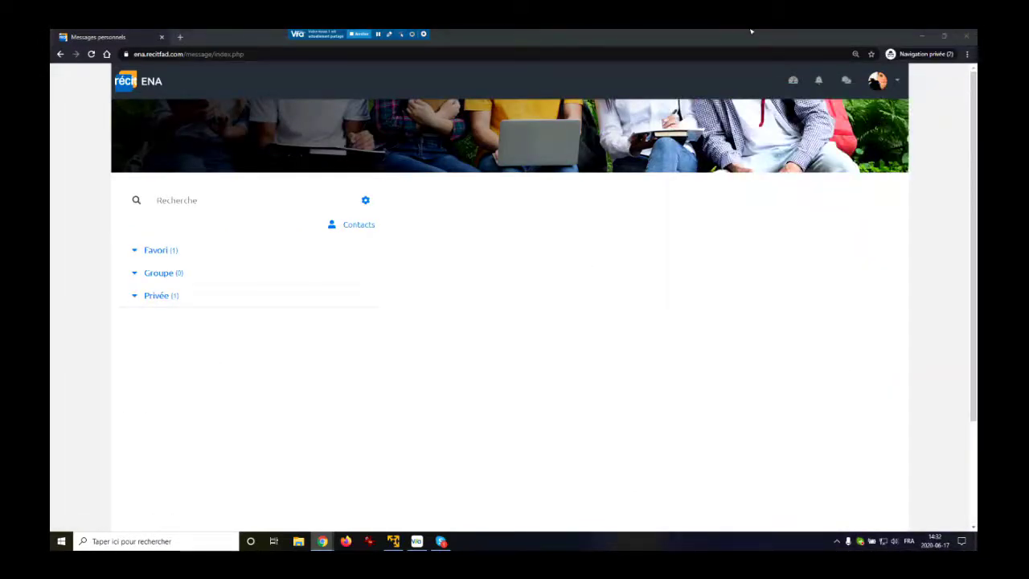
click(133, 88)
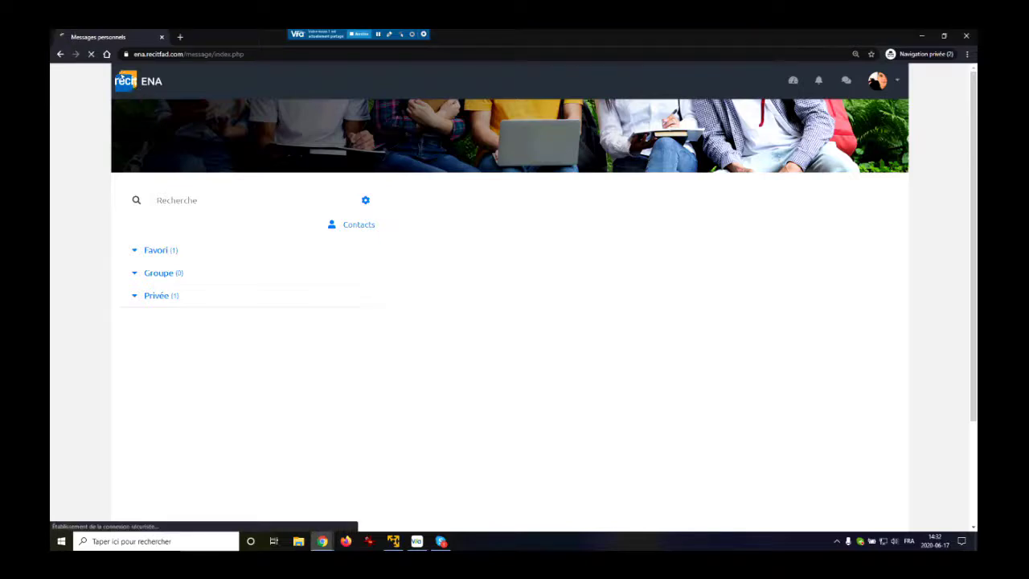
scroll(291, 446, down, 5)
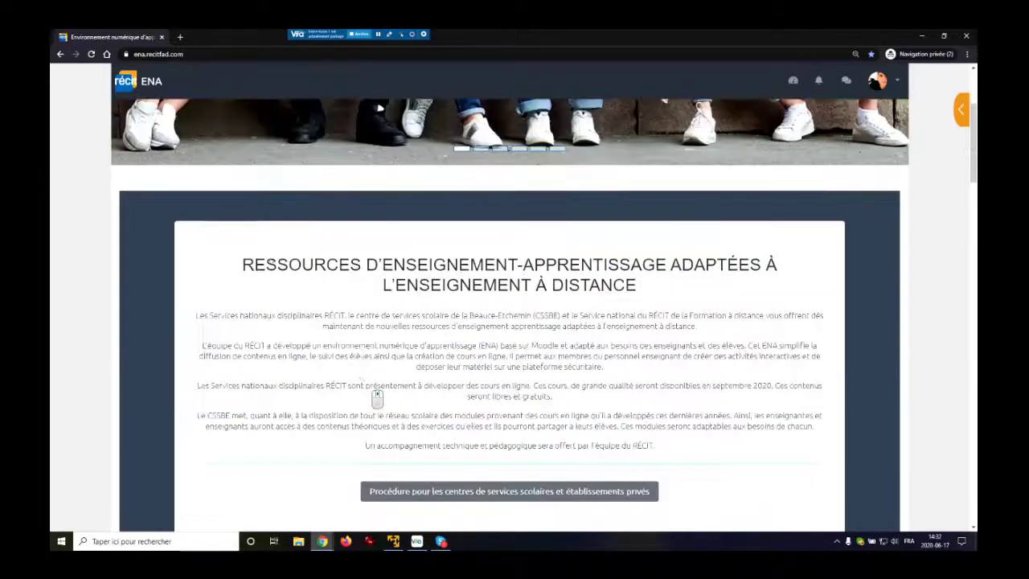
scroll(292, 446, down, 3)
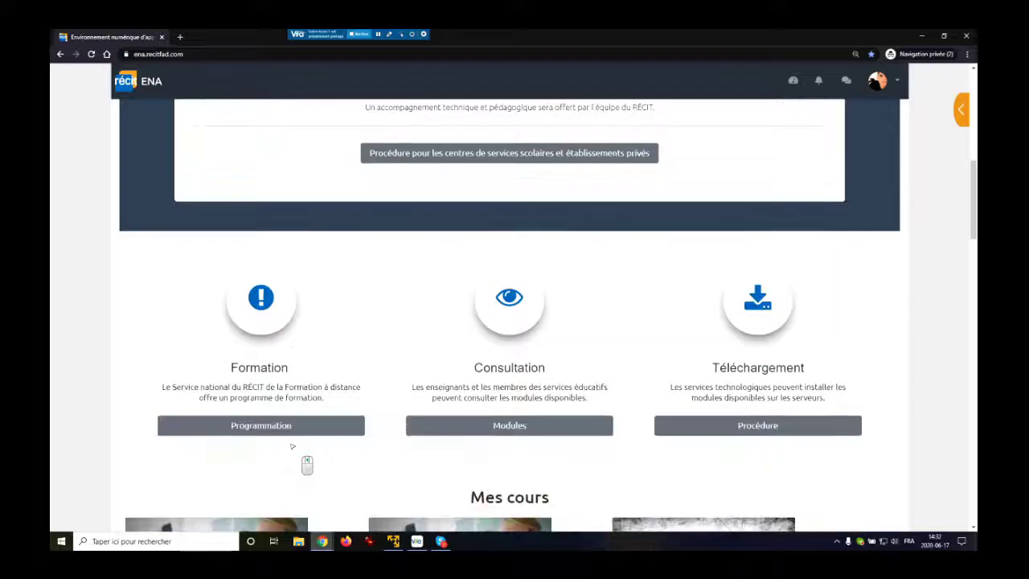
click(210, 434)
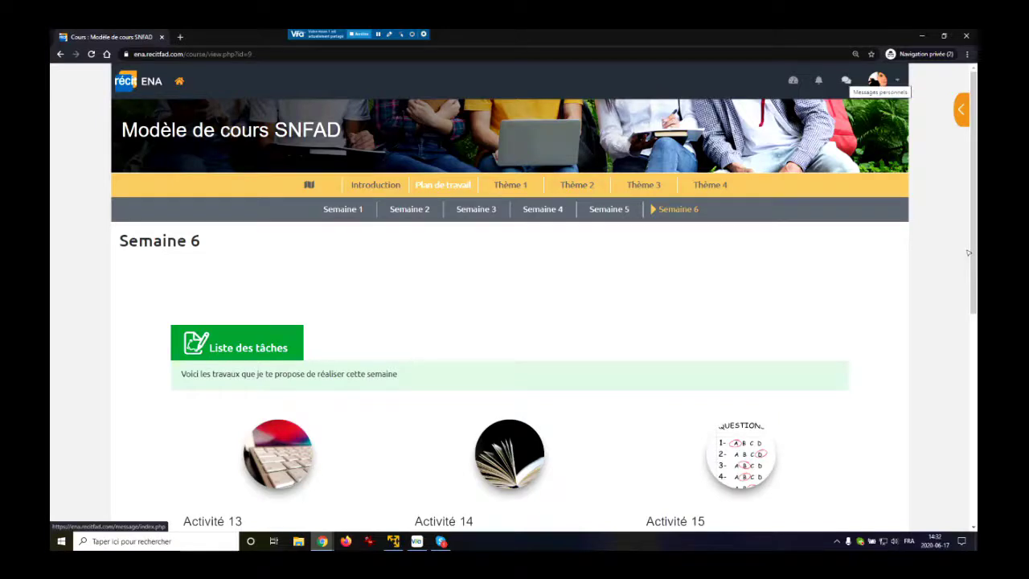
click(845, 81)
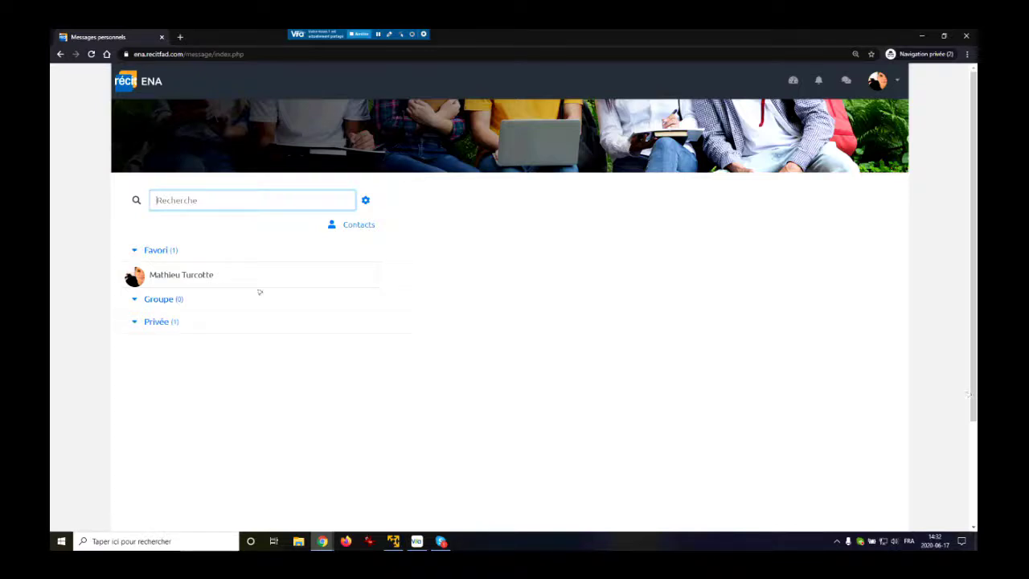
click(60, 54)
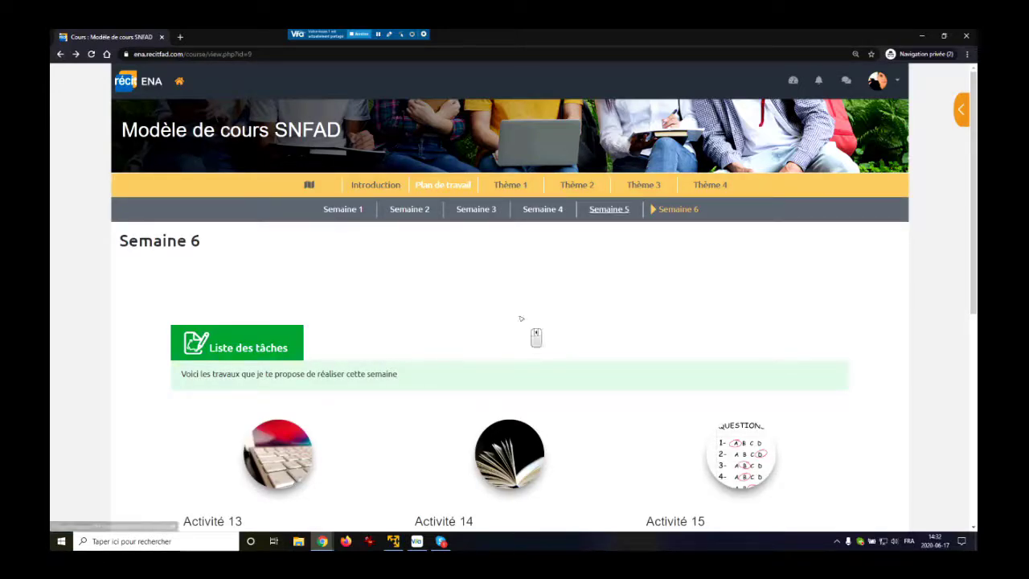
Switch back to the administrator's window, leave the notification settings and open the Modèle de cours SNFAD course from the site home
drag(483, 32, 639, 104)
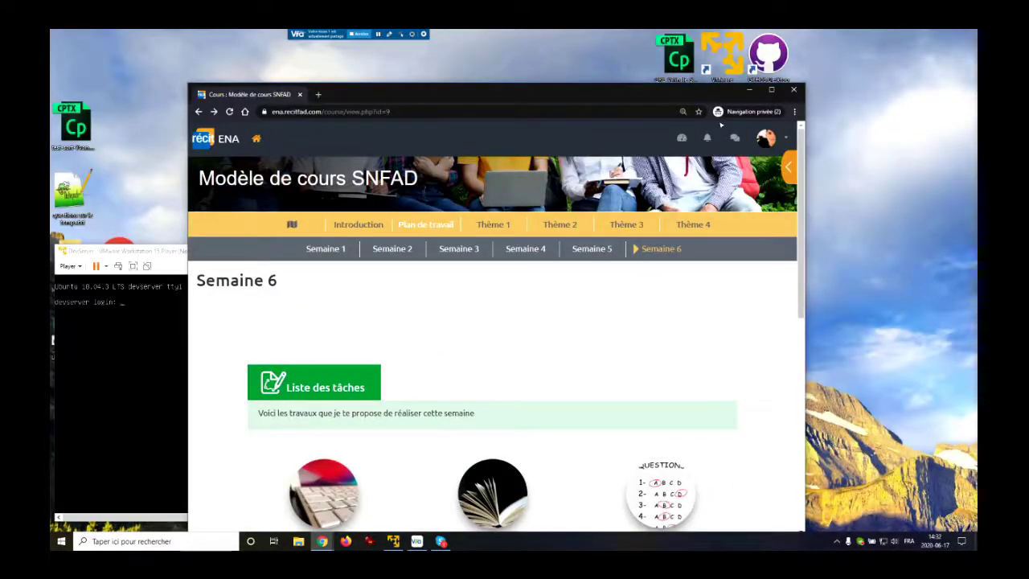
key(alt+Tab)
double_click(417, 71)
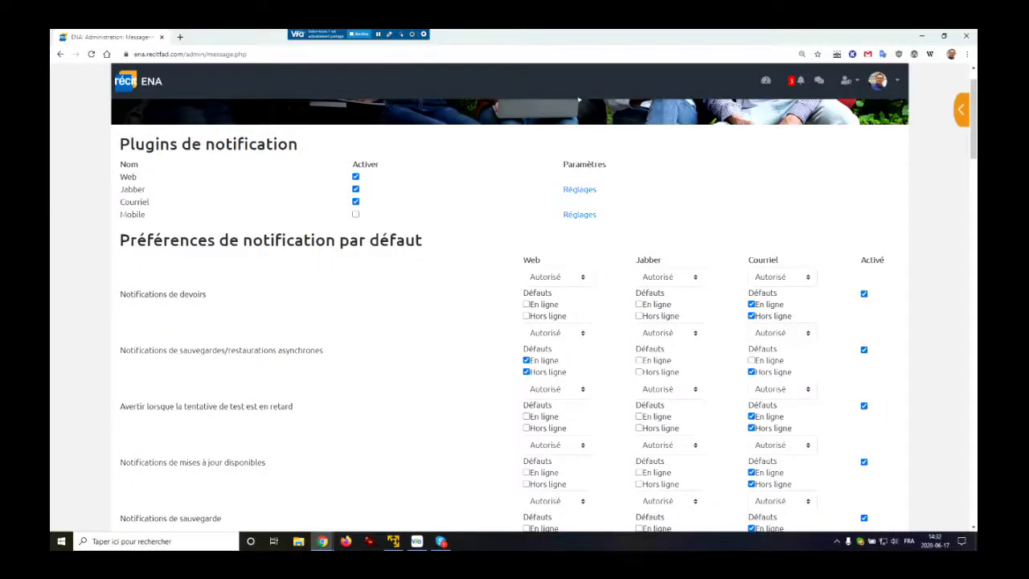
click(59, 54)
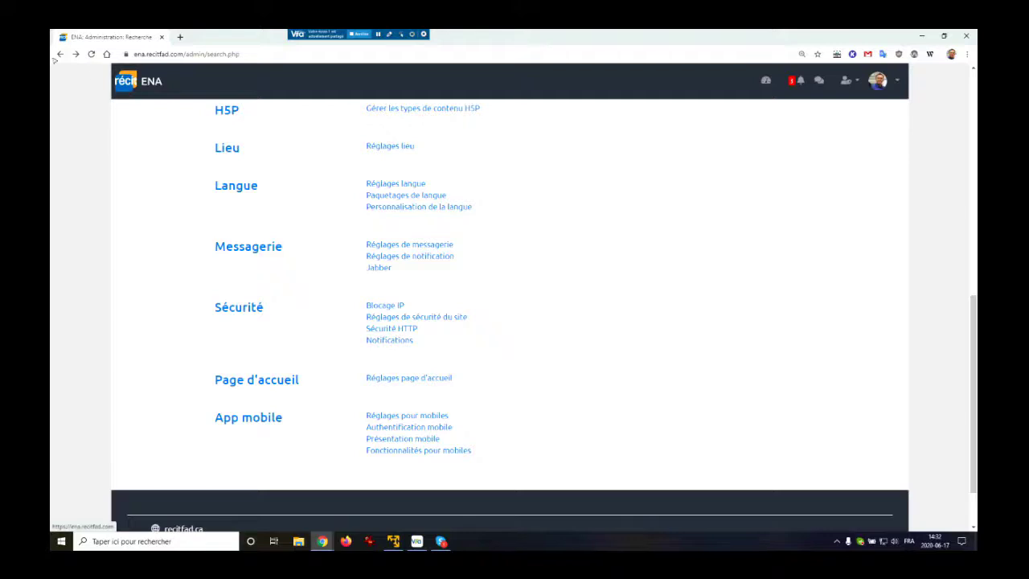
scroll(222, 220, up, 10)
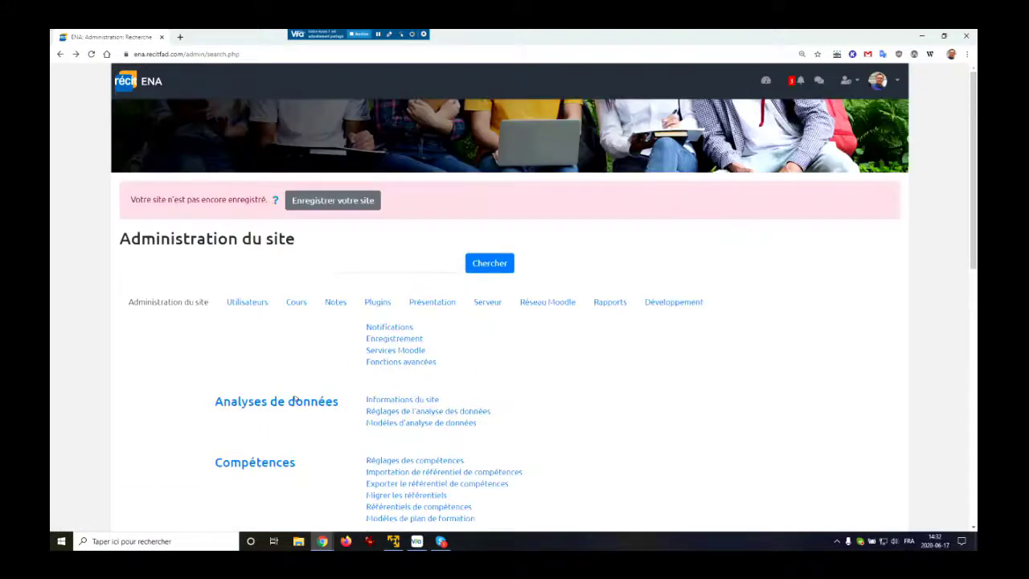
click(136, 84)
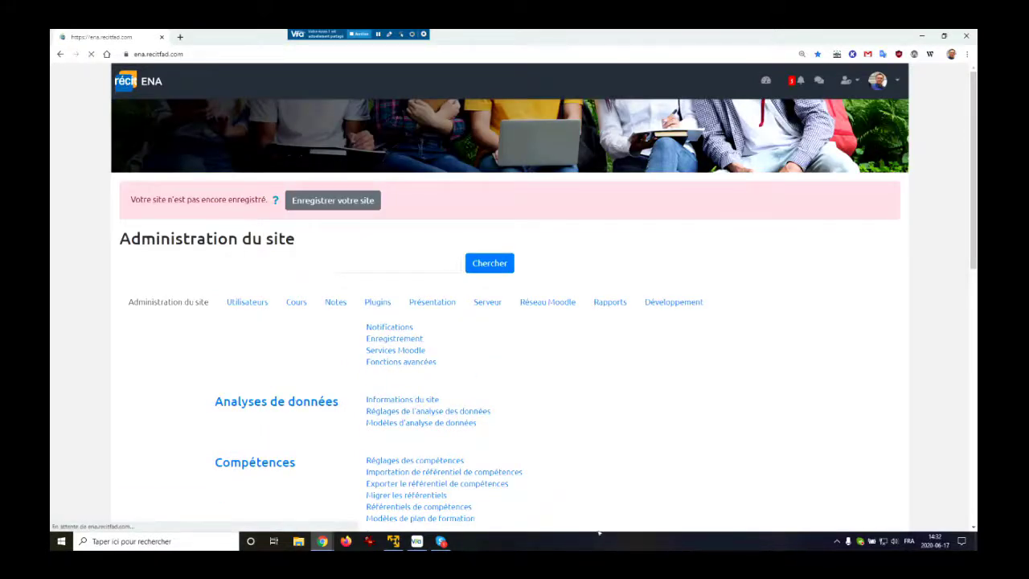
scroll(328, 377, down, 8)
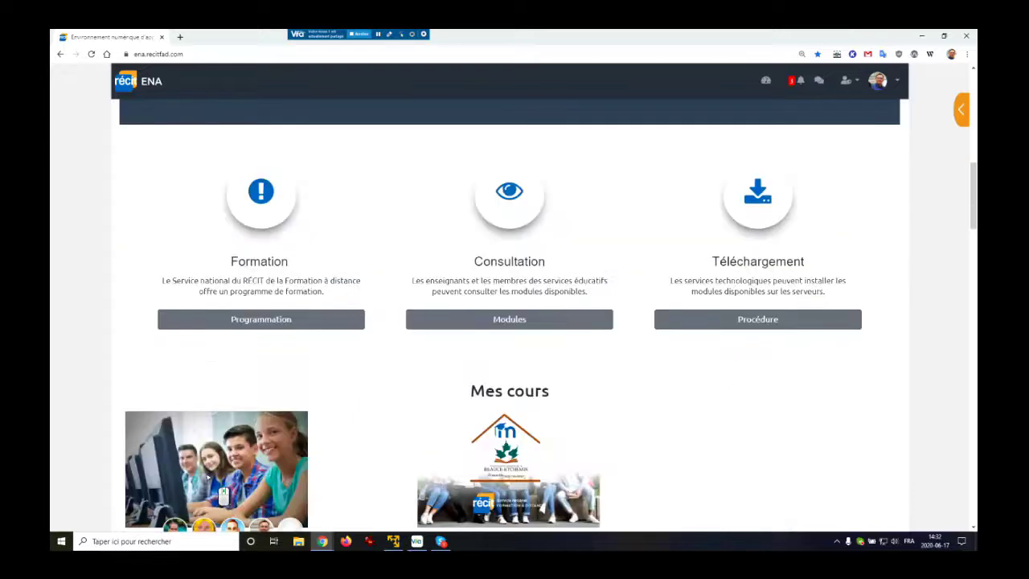
click(212, 456)
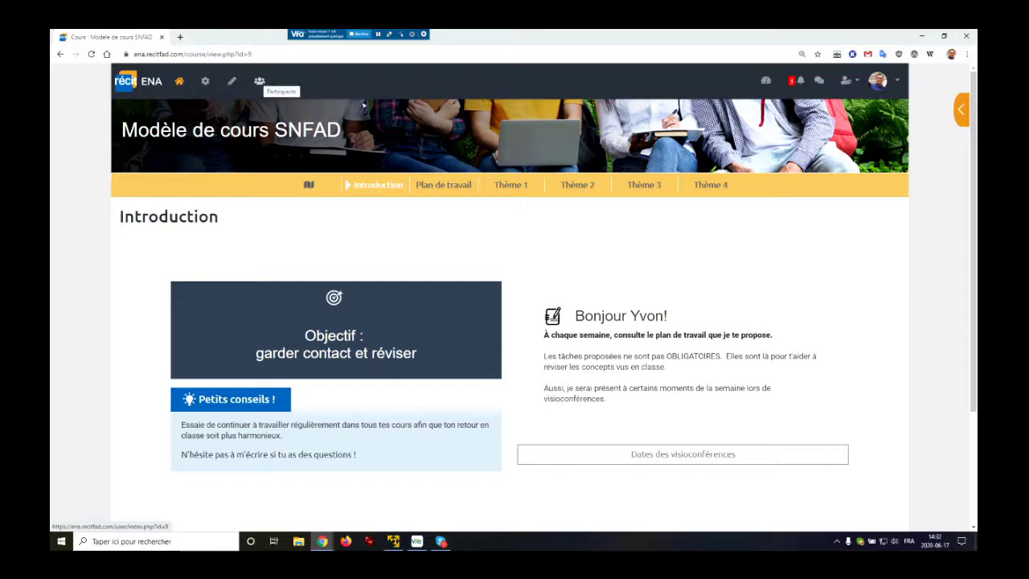
Open the course's participants list and filter it to Groupe : 01
click(259, 81)
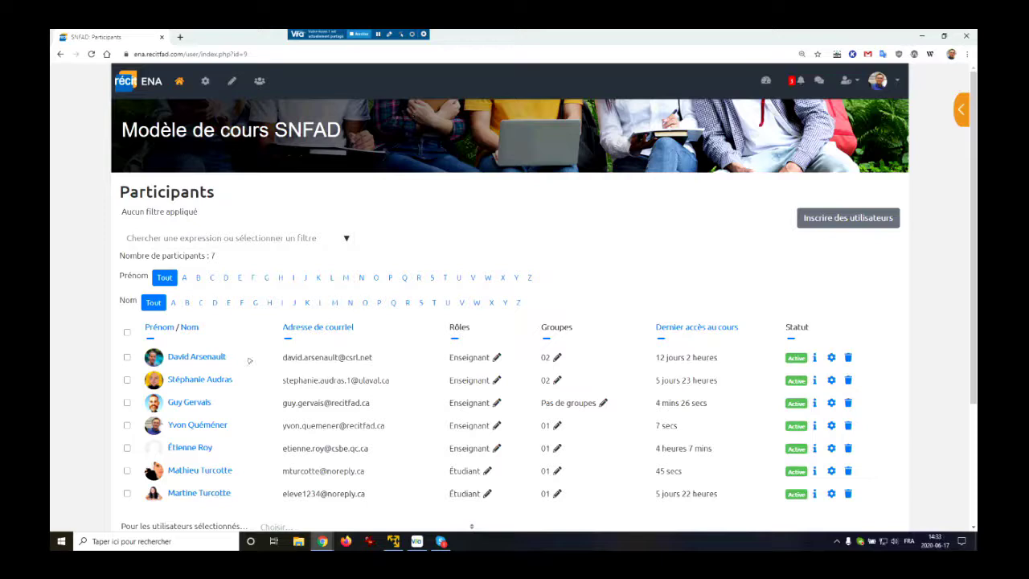
click(346, 239)
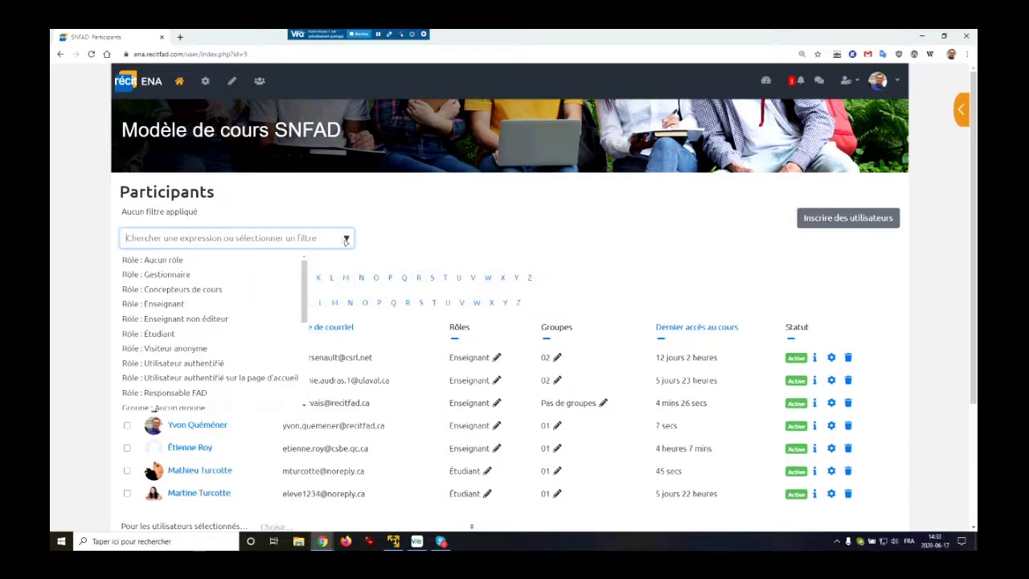
scroll(234, 354, down, 3)
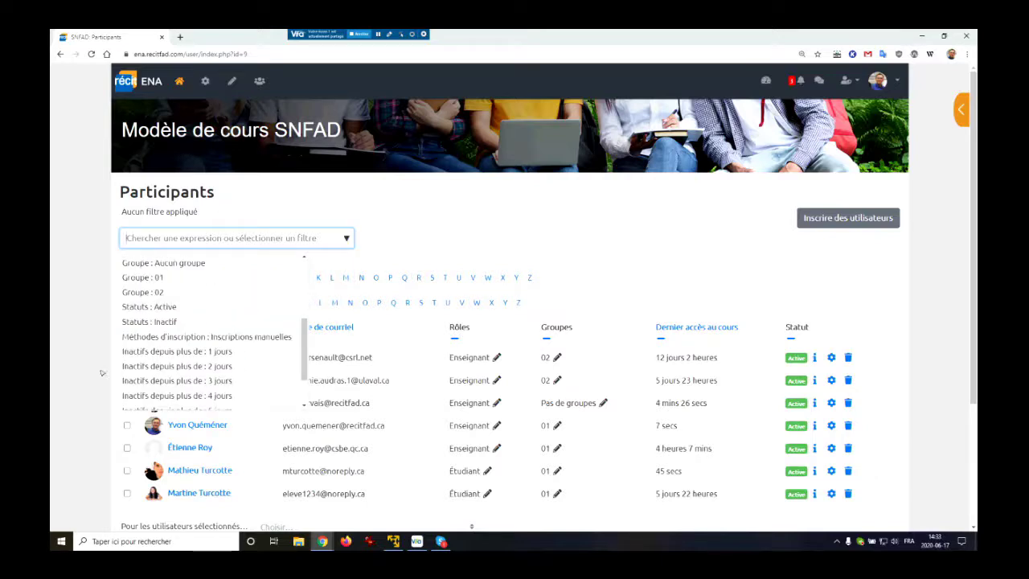
click(145, 277)
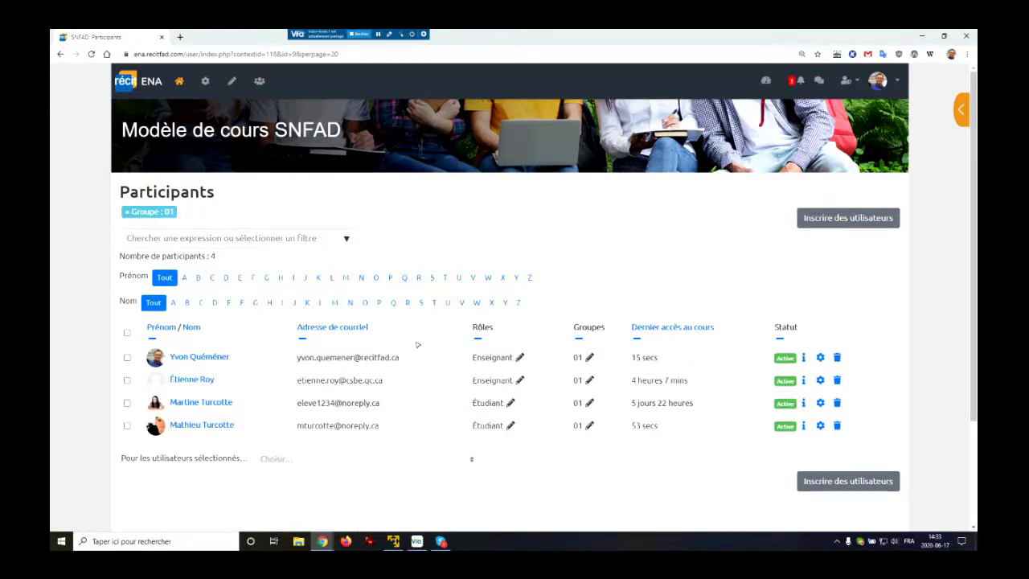
Select the two Étudiant participants of the group, bring up the Envoyer un message form for them and cancel it
click(126, 425)
click(126, 403)
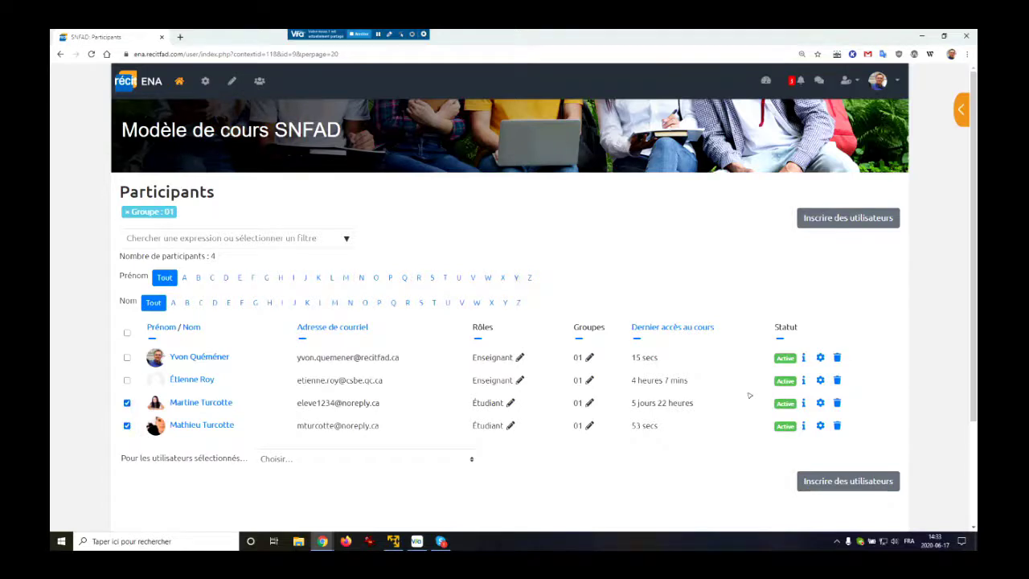
scroll(535, 278, down, 1)
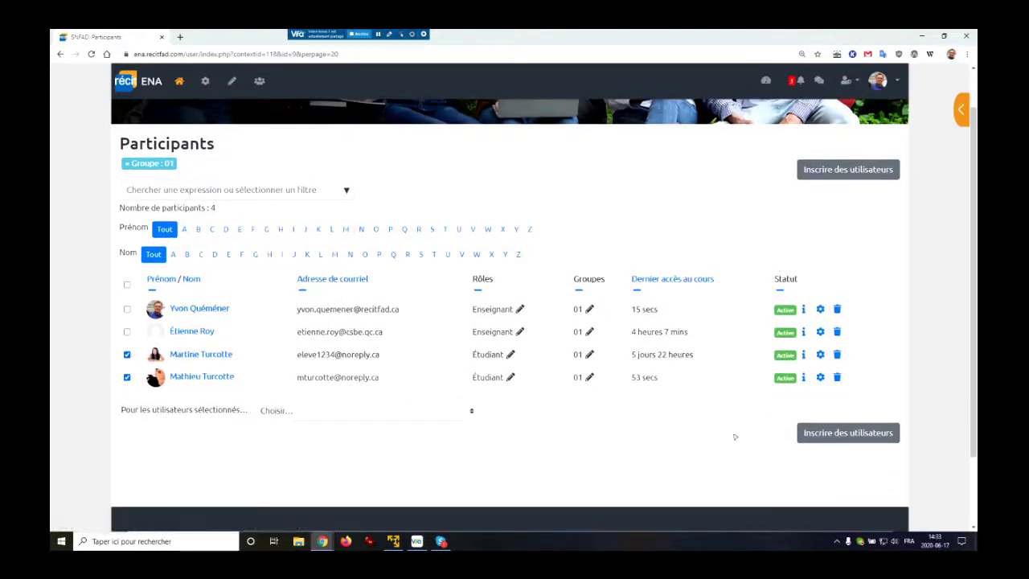
click(357, 410)
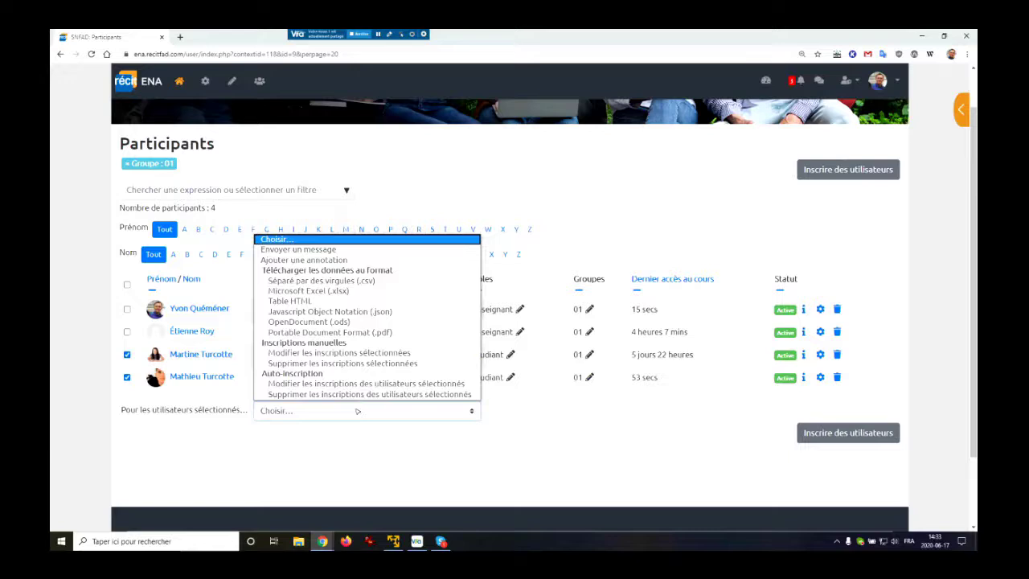
key(Down)
key(Down)
key(Up)
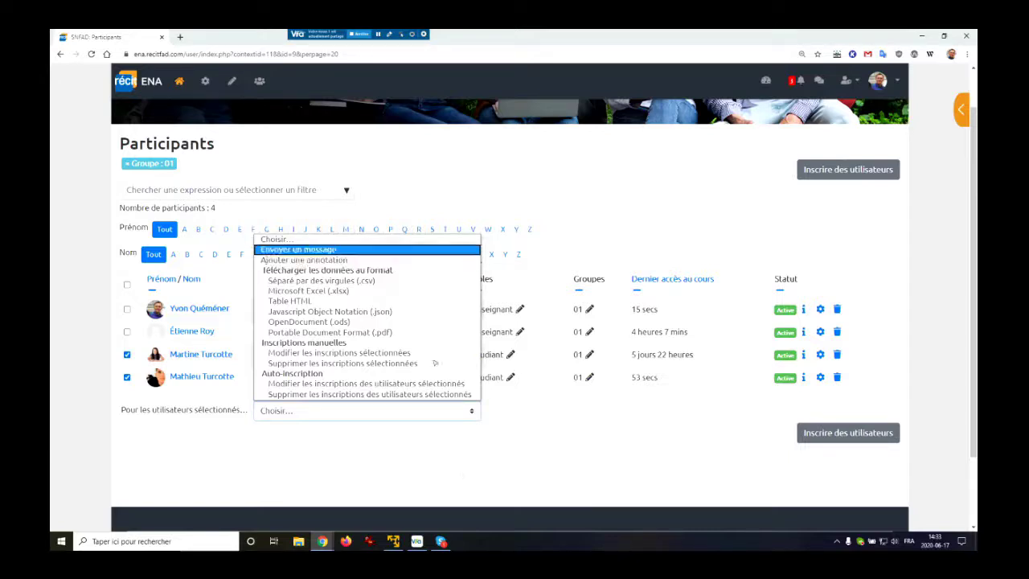
key(Return)
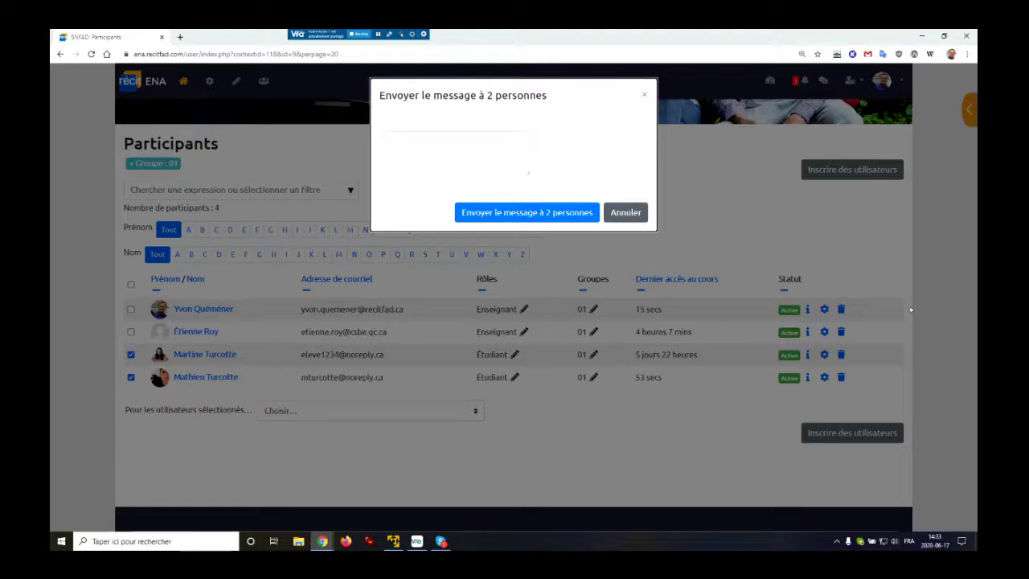
click(625, 213)
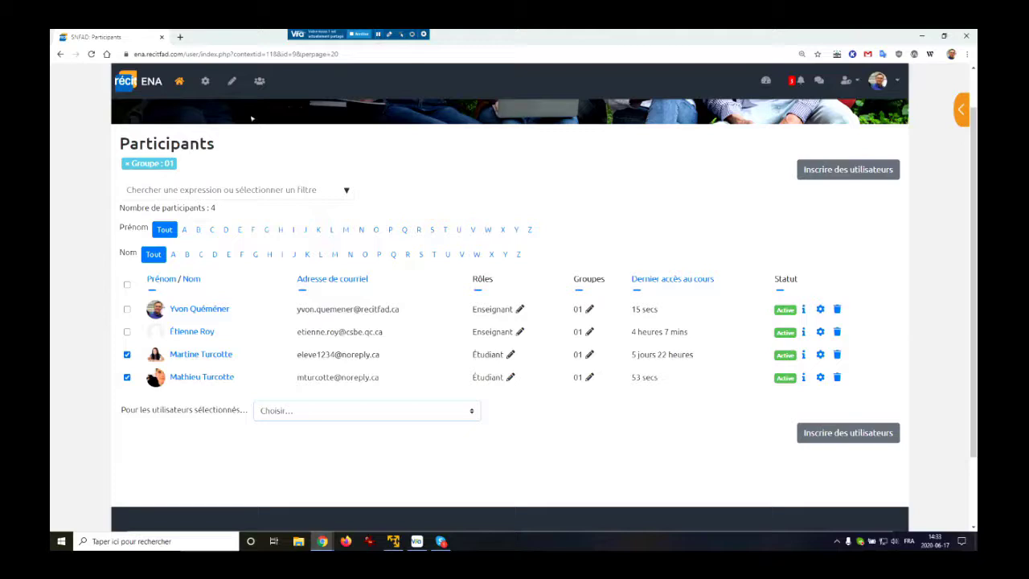
Open the Activités du cours report from the course administration
click(216, 95)
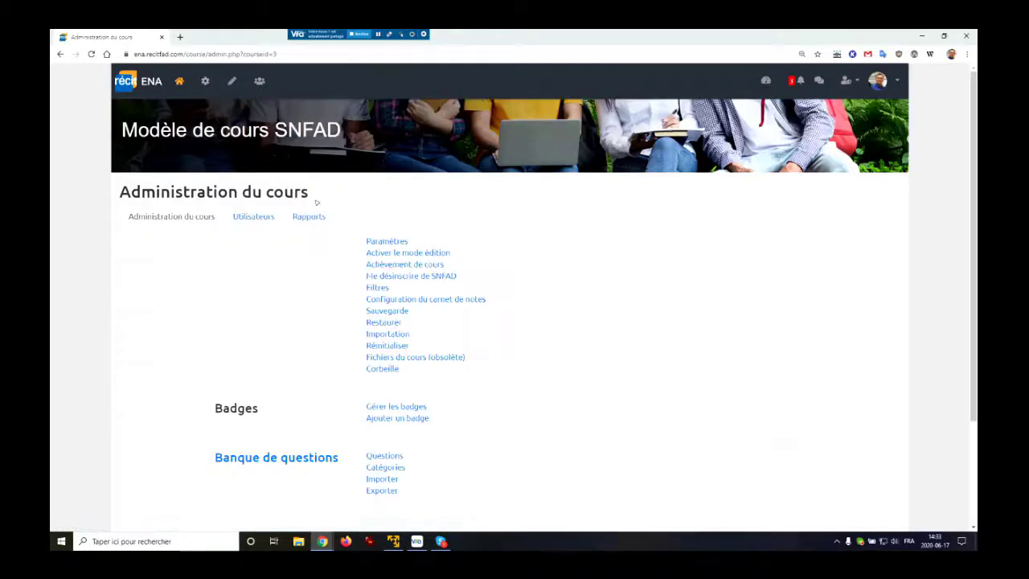
click(316, 218)
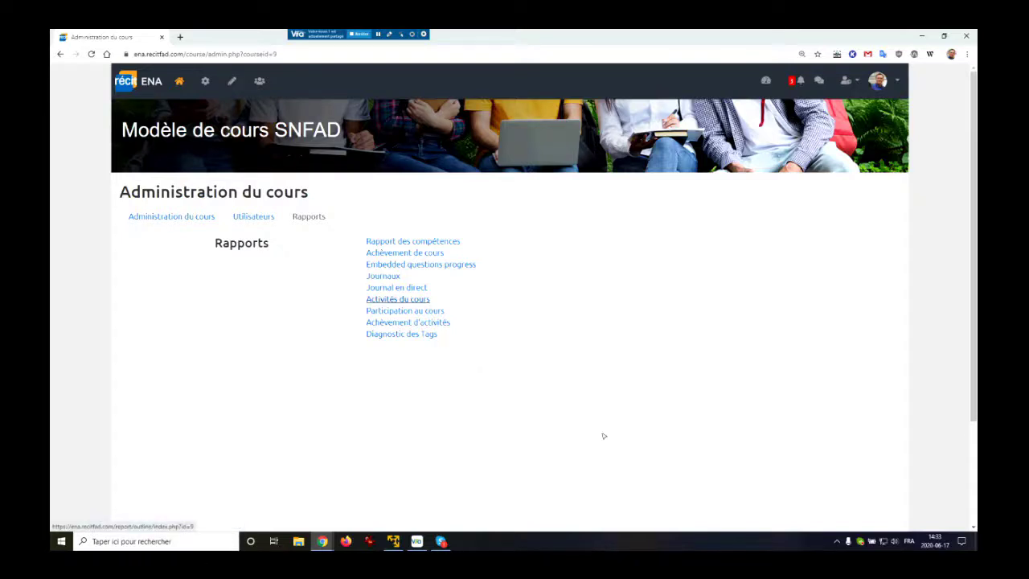
click(400, 299)
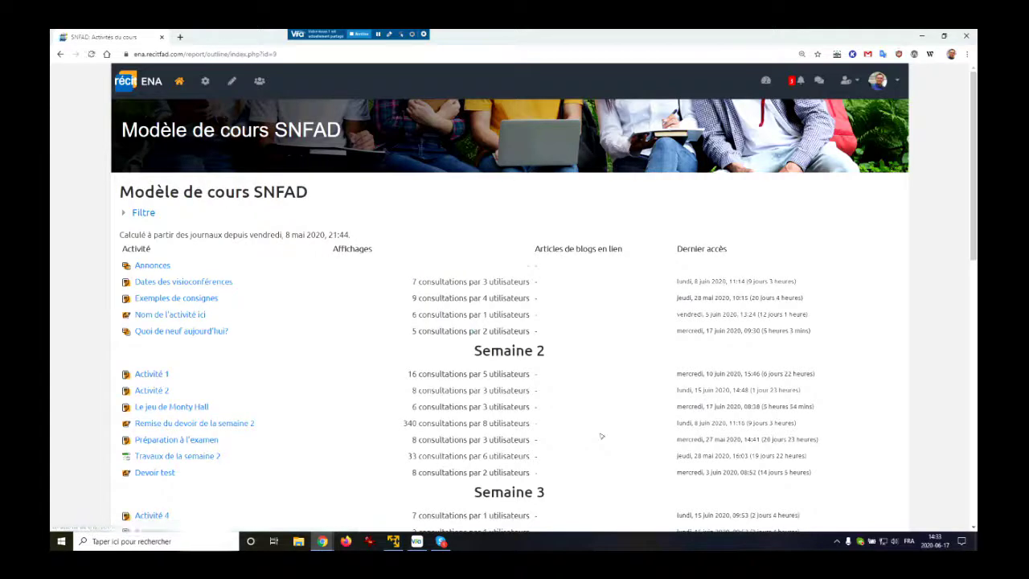
Go back to the course administration and open the Achèvement d'activités report
key(alt+Left)
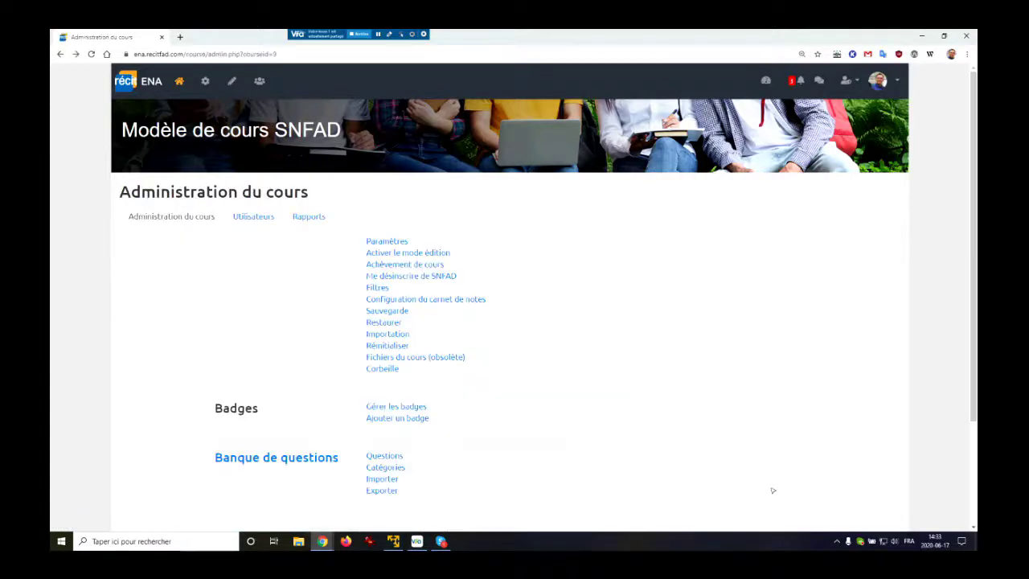
click(305, 218)
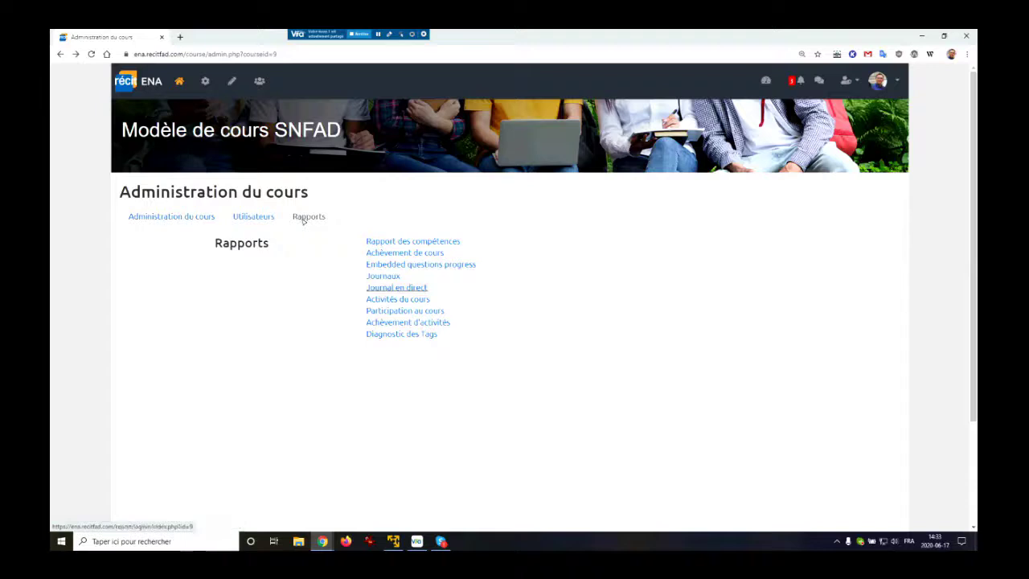
click(386, 322)
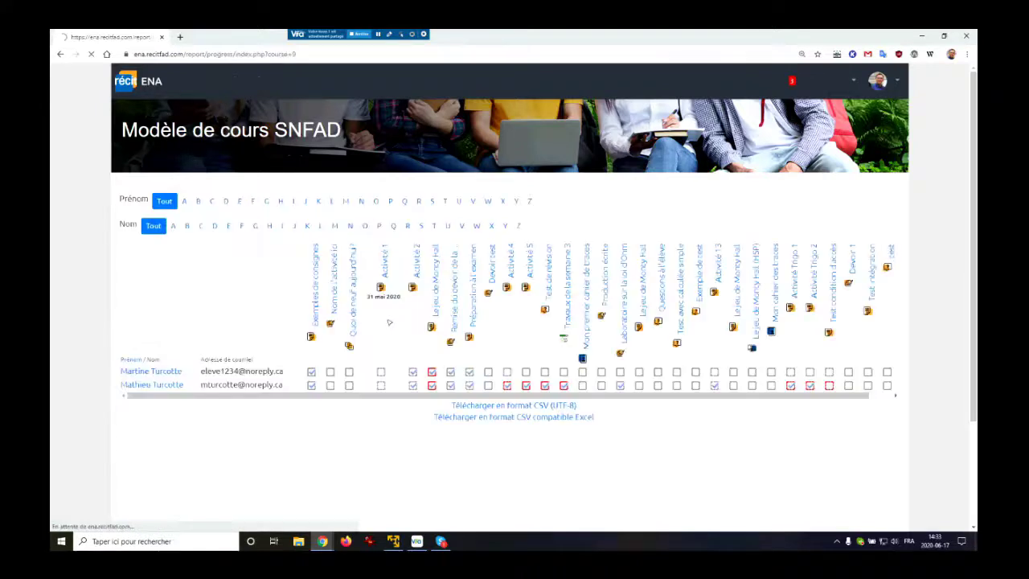
Leave the completion report, open the Participation au cours report and choose Activité 1 as its activity
click(60, 54)
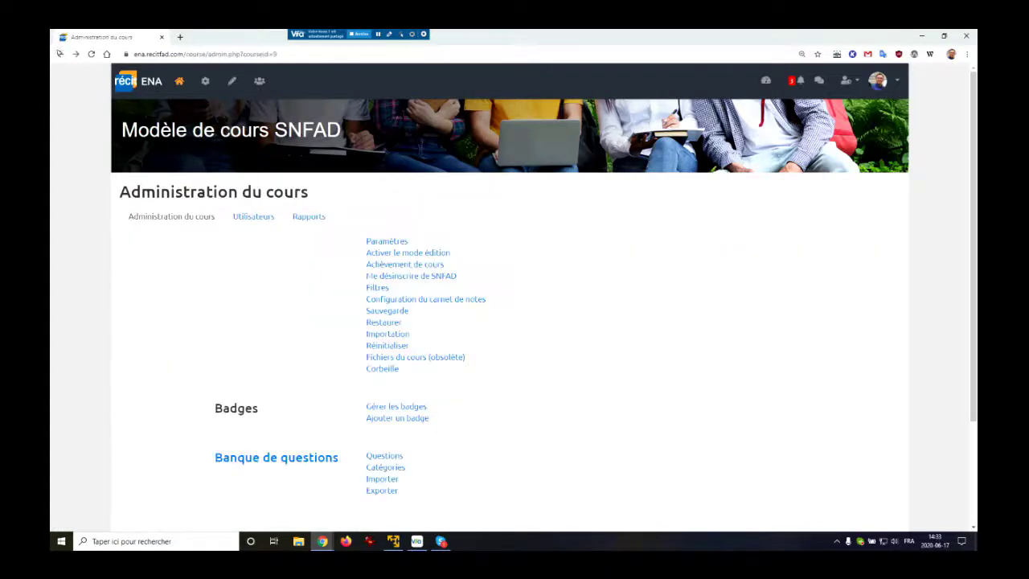
click(307, 217)
click(394, 311)
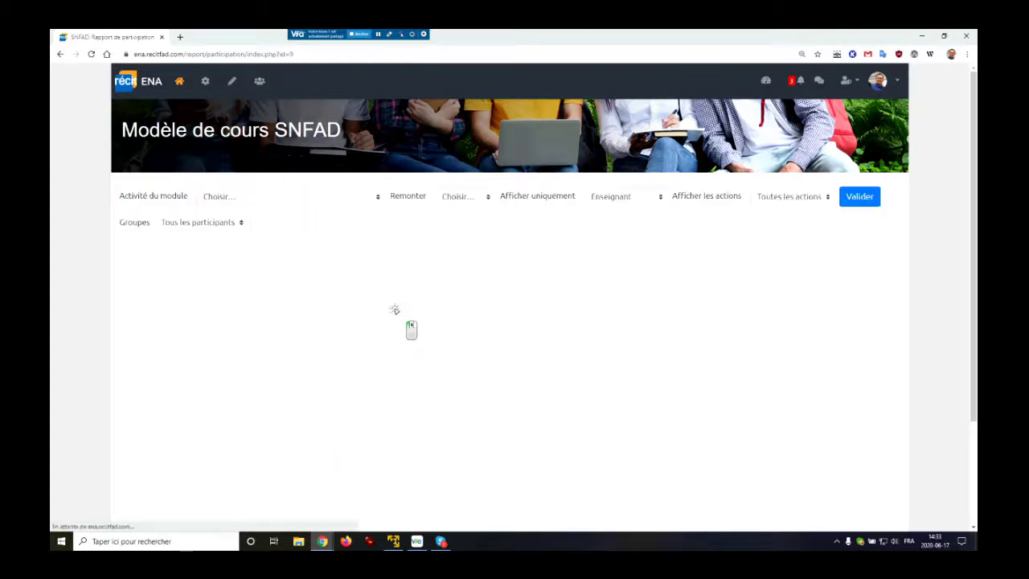
click(265, 197)
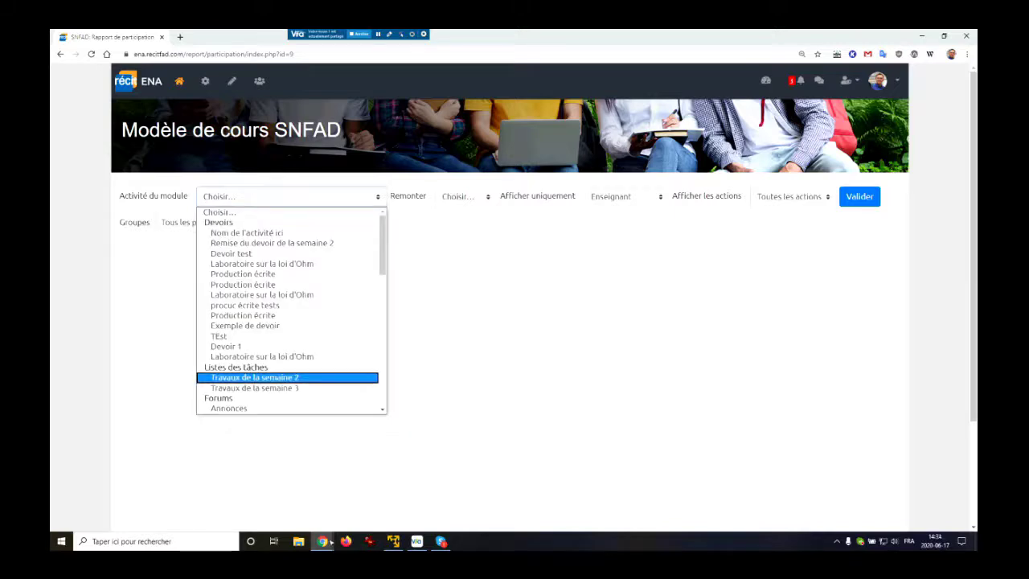
scroll(286, 357, down, 10)
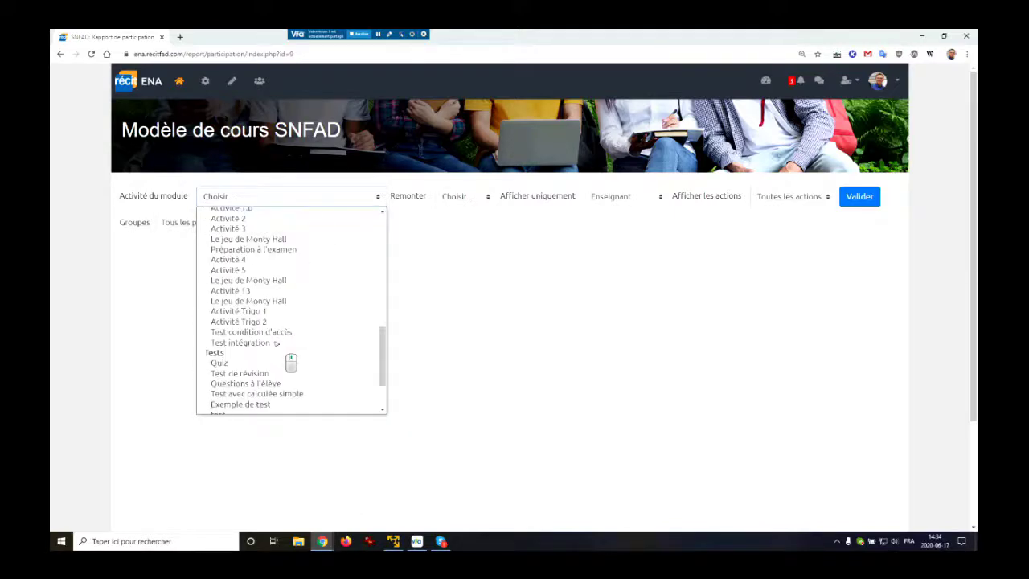
scroll(276, 343, up, 3)
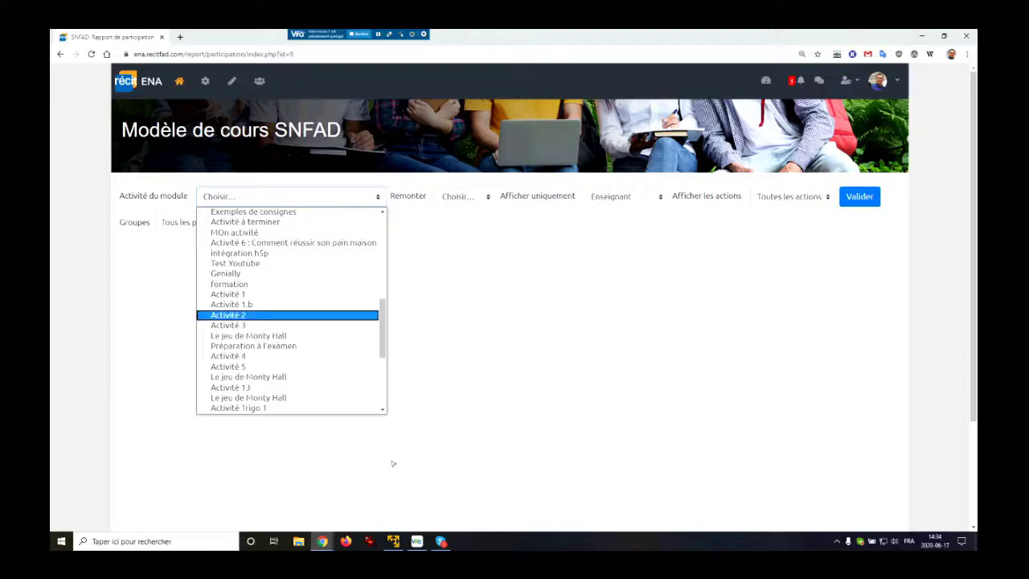
click(236, 295)
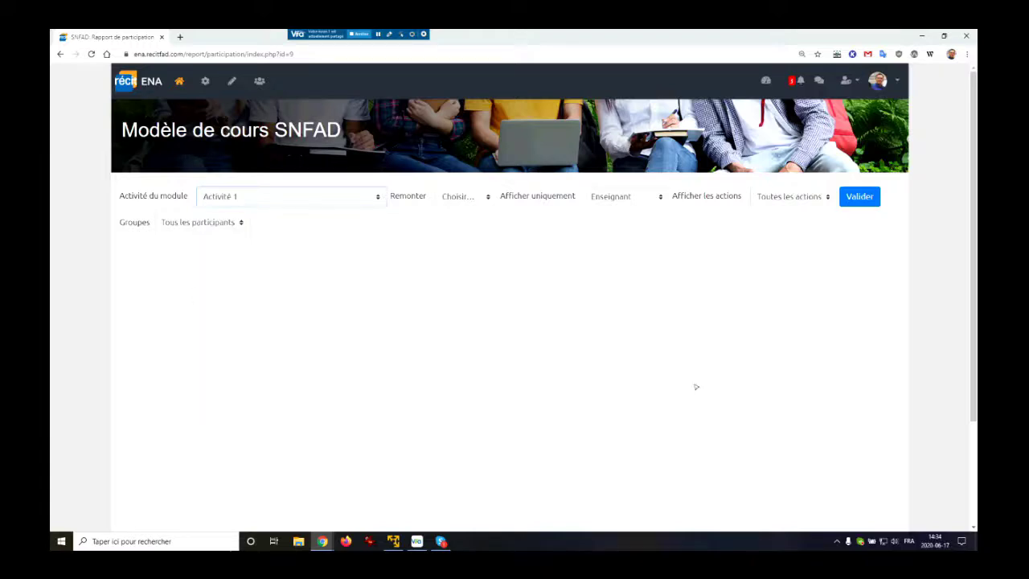
Restrict the participation report to the Étudiant role, leave the look-back period unset and generate the report
click(616, 195)
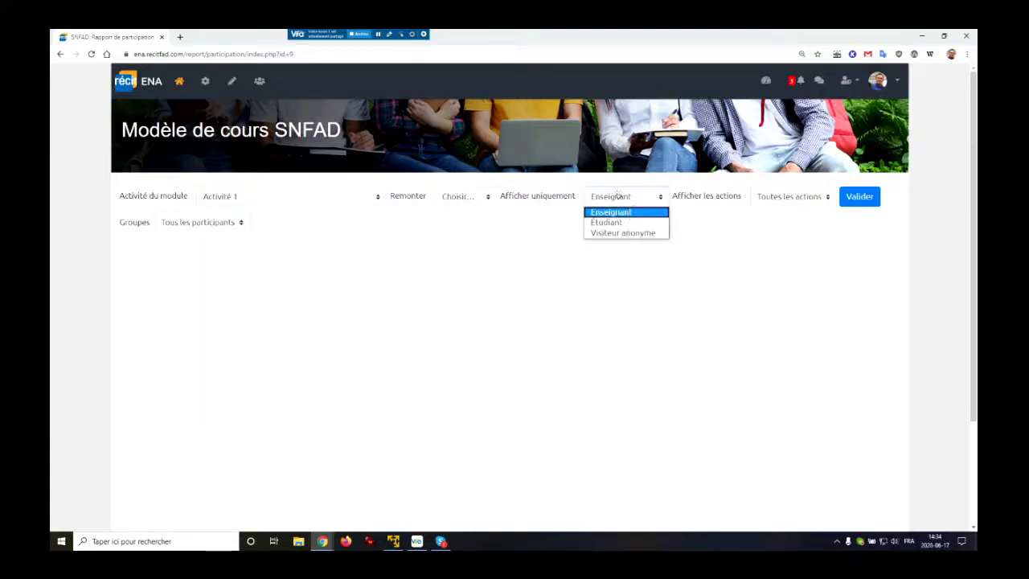
click(619, 222)
click(481, 201)
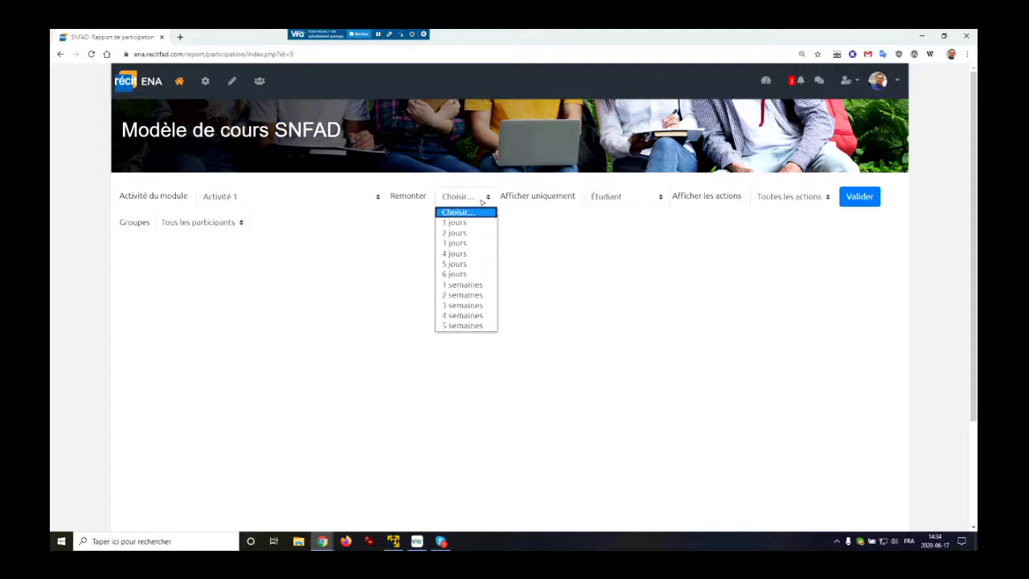
click(481, 201)
click(481, 201)
click(879, 305)
click(854, 196)
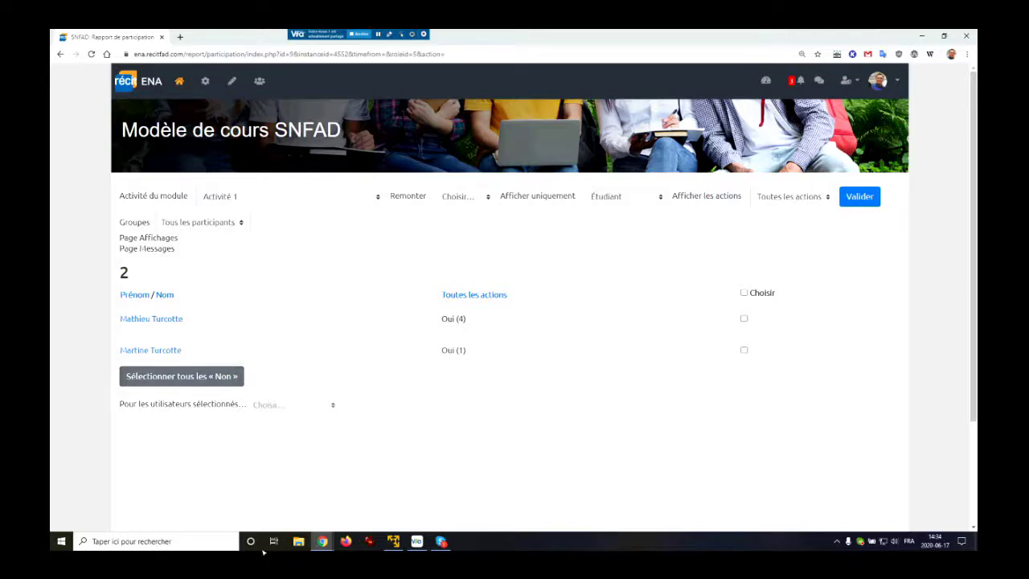
Select all the students in the participation report and show the Envoyer un message action available for them
click(744, 318)
click(743, 294)
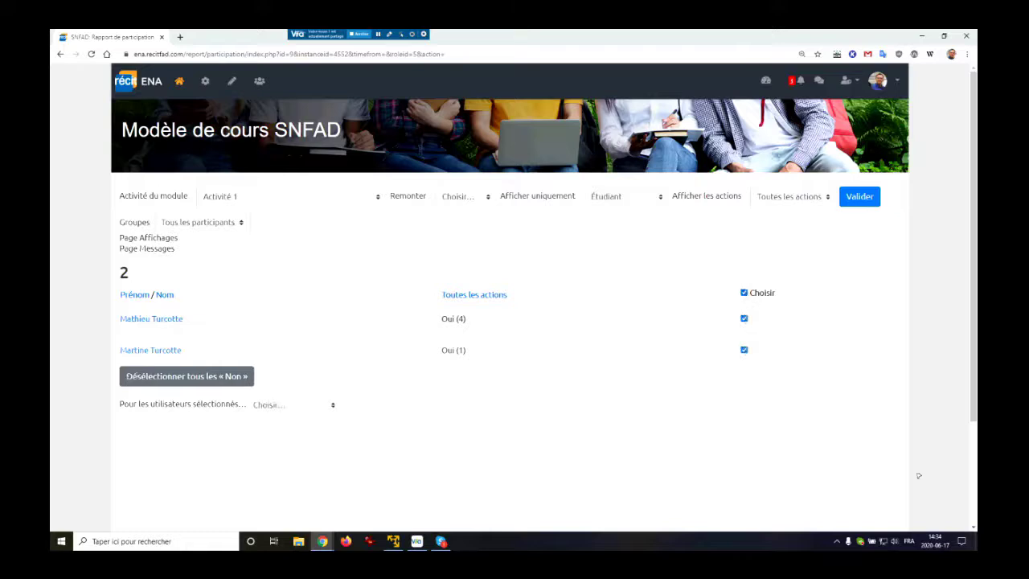
click(275, 406)
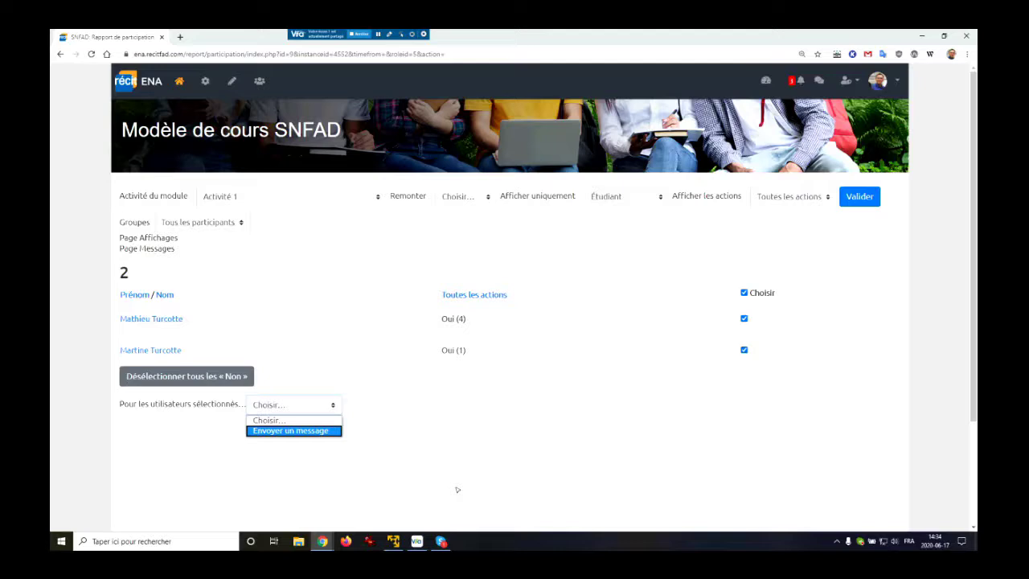
Return to the course home page and open the Production écrite assignment in Semaine 4 of the Plan de travail
click(180, 82)
click(182, 84)
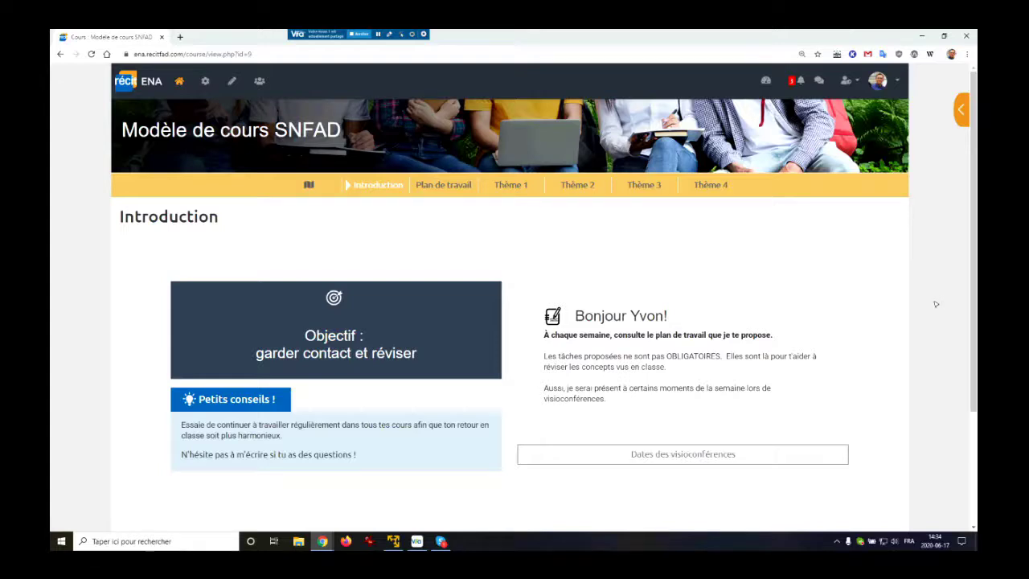
scroll(682, 251, down, 2)
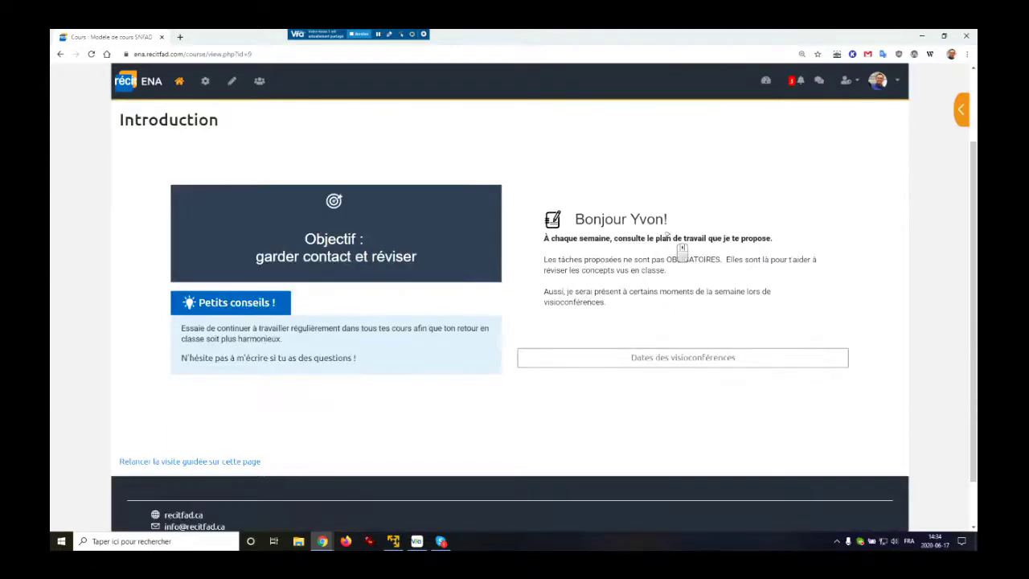
scroll(667, 234, down, 1)
scroll(666, 234, up, 3)
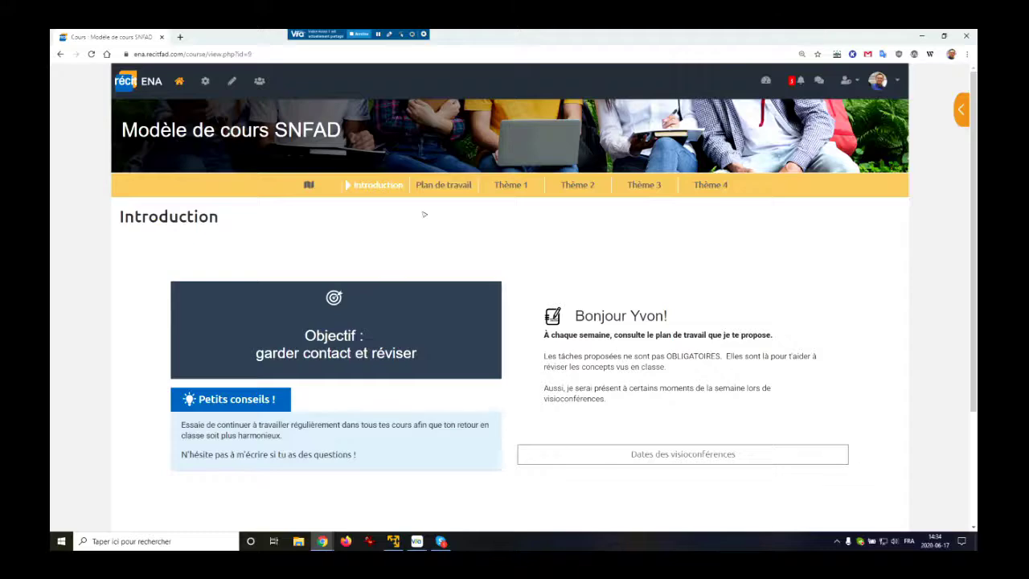
click(440, 186)
click(544, 210)
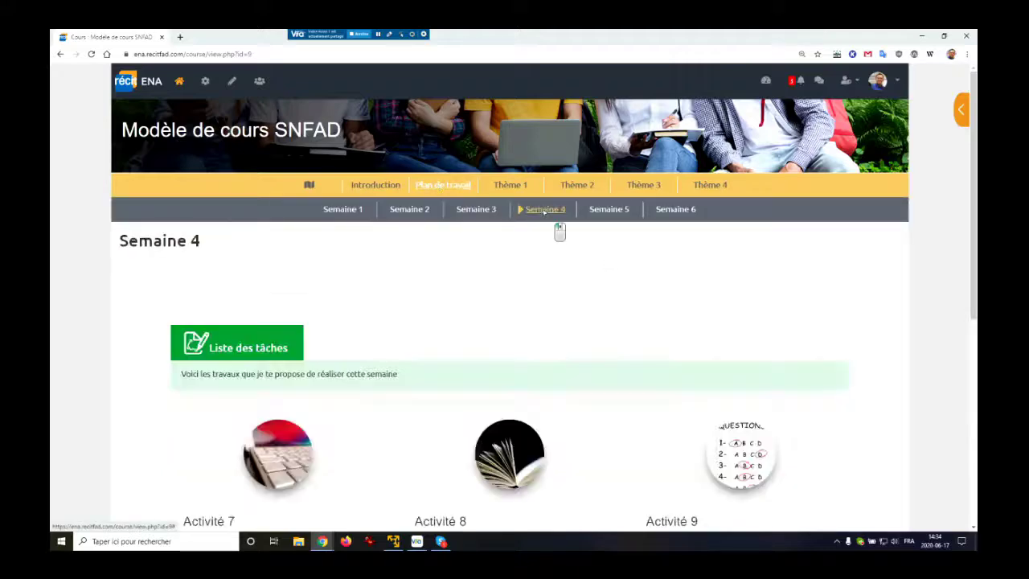
scroll(599, 260, down, 5)
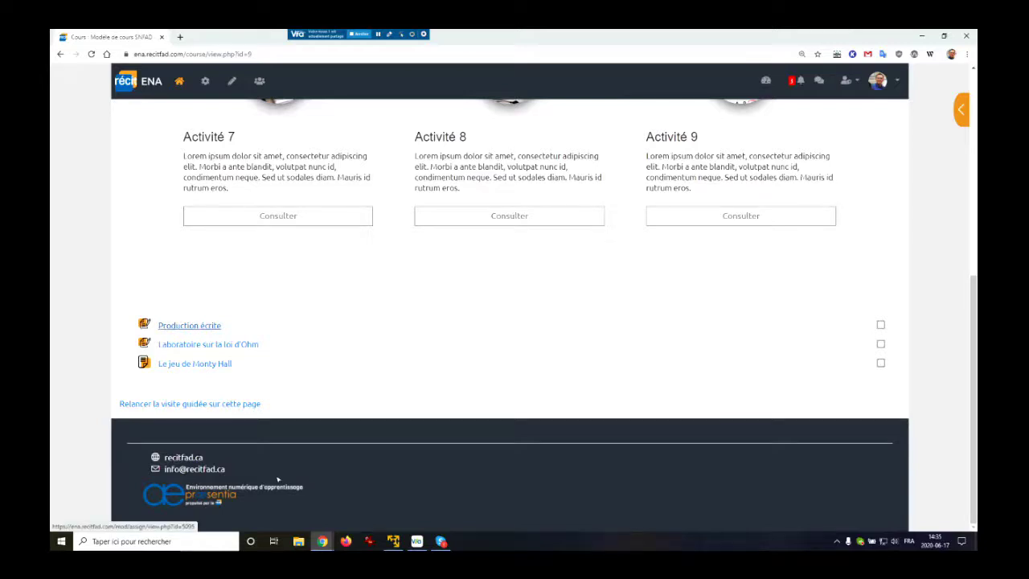
click(202, 327)
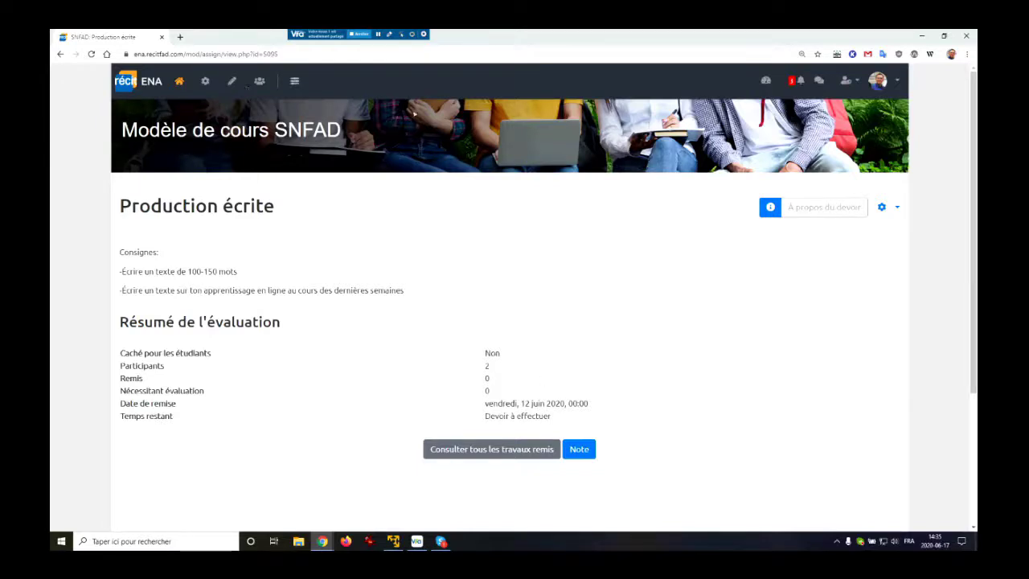
Open the Production écrite assignment's settings and review its Notifications options and the Disponibilité dates
click(294, 82)
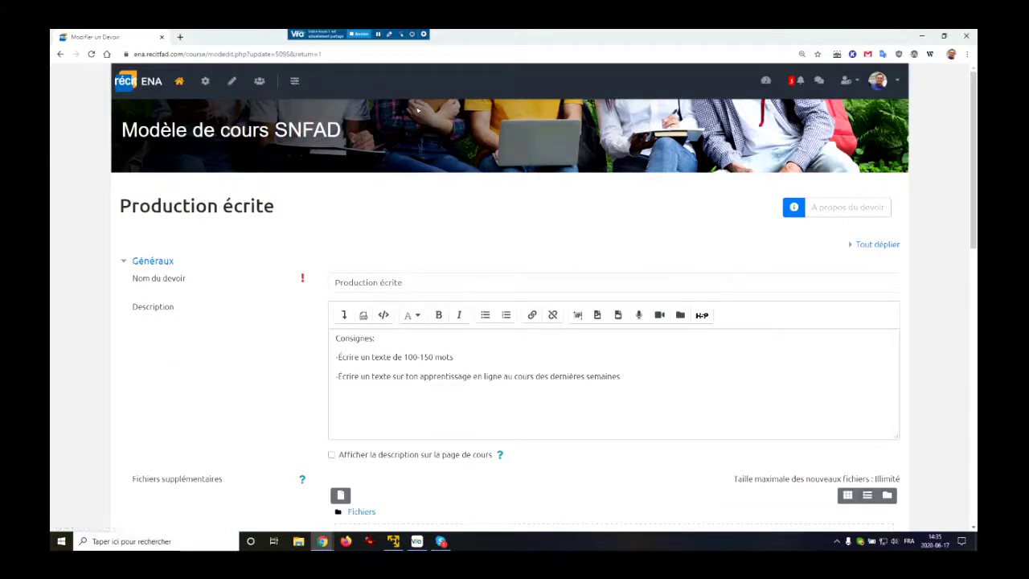
scroll(274, 284, down, 5)
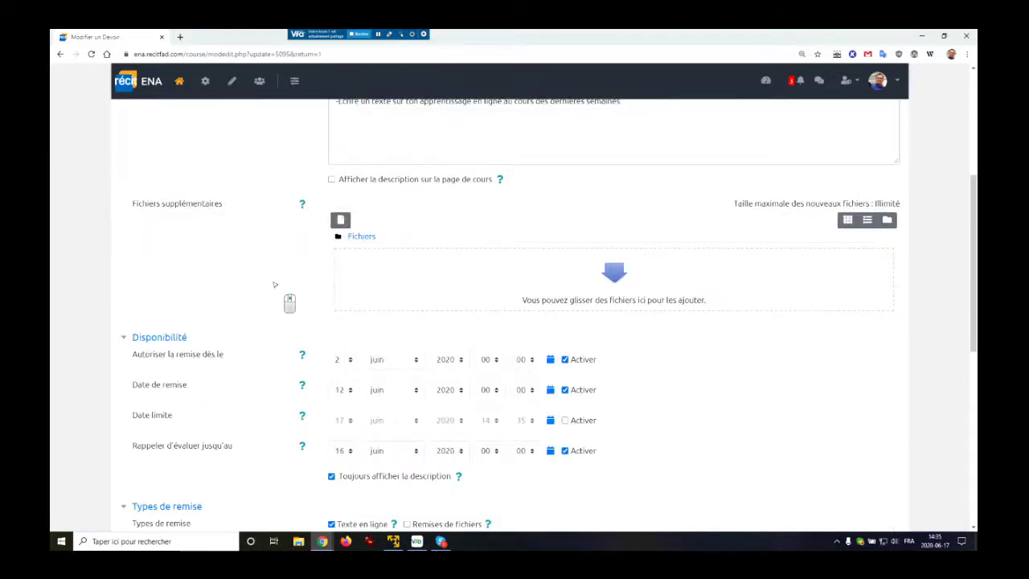
scroll(274, 283, down, 6)
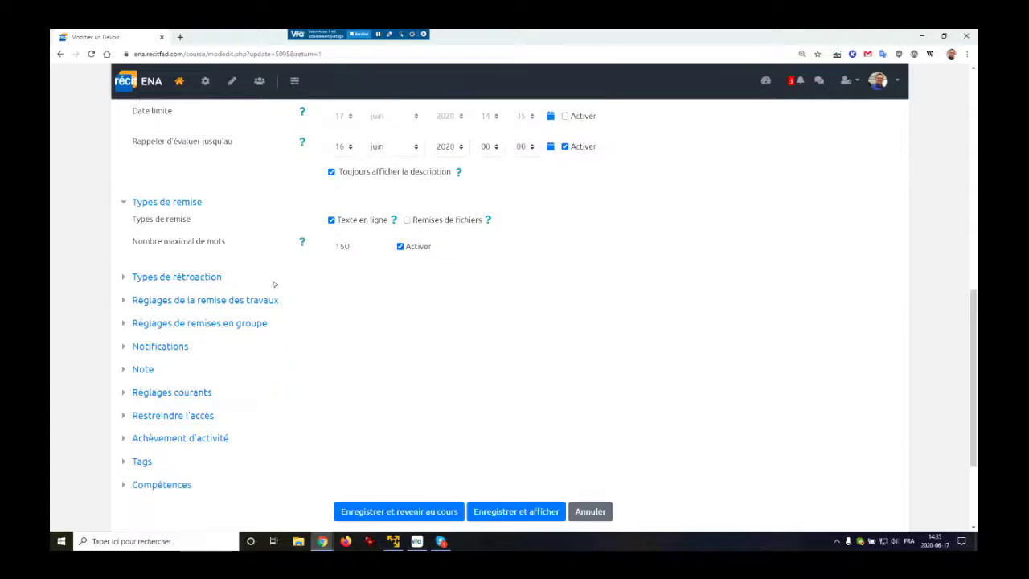
click(124, 346)
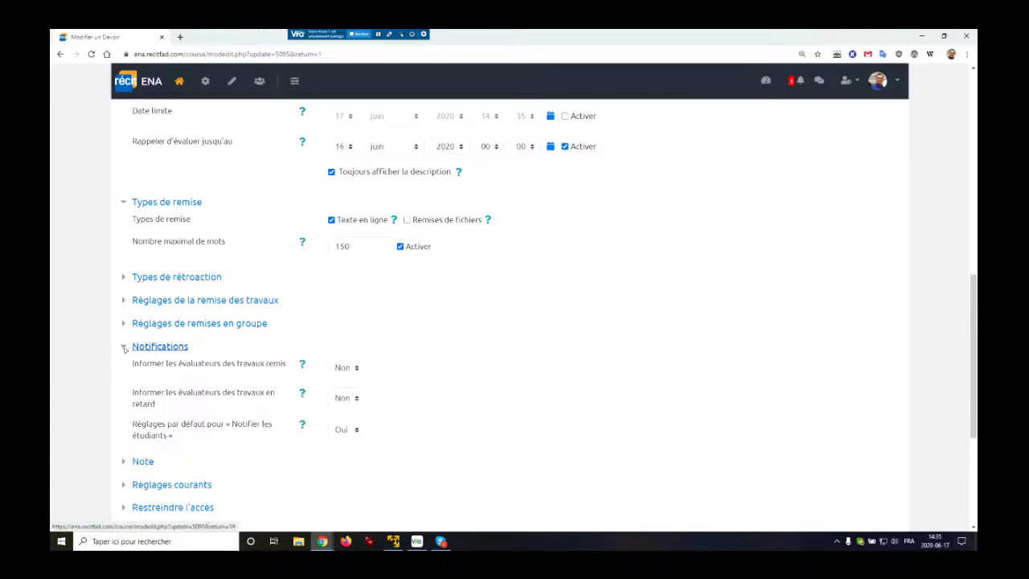
scroll(133, 365, down, 1)
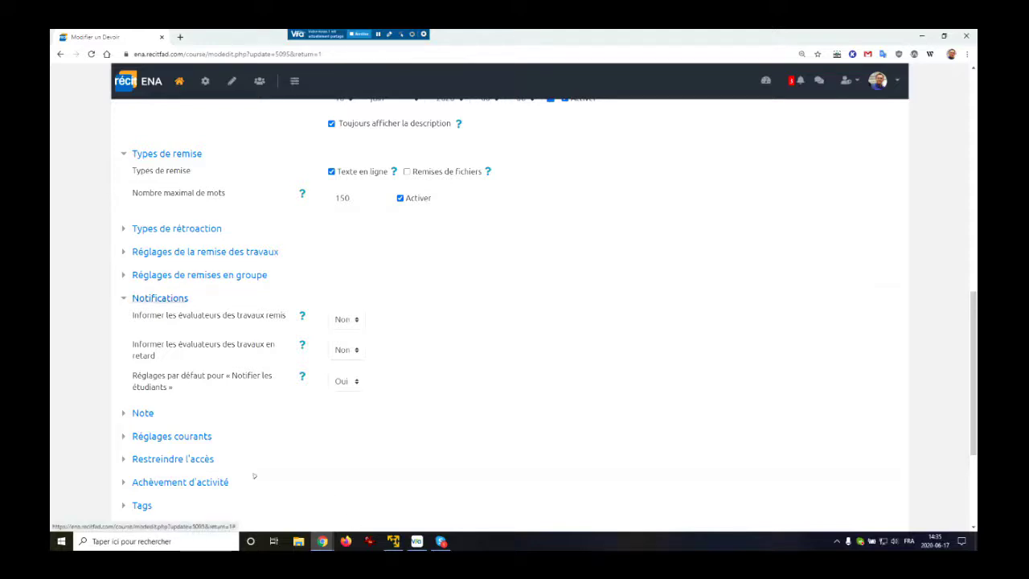
click(129, 298)
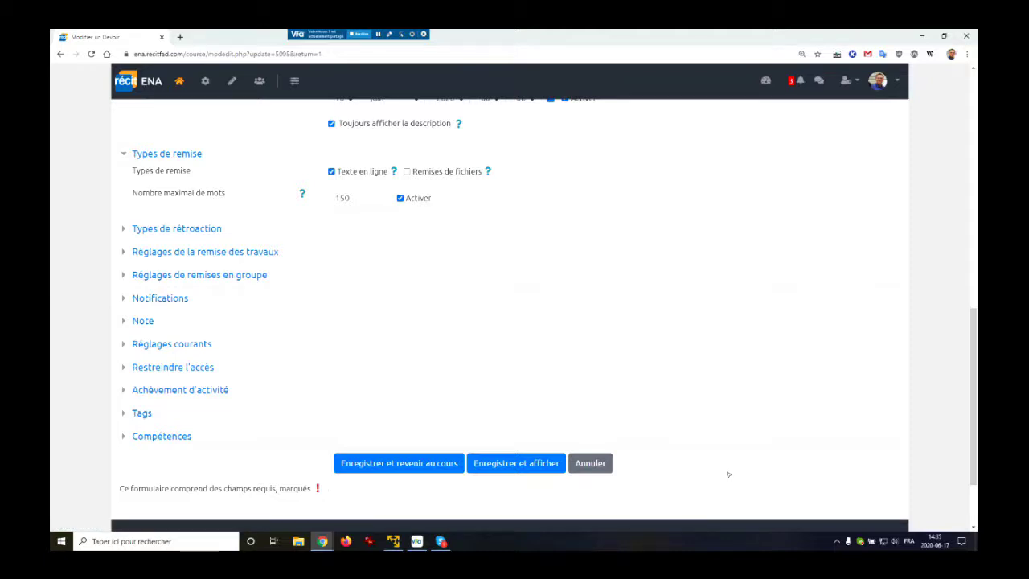
scroll(529, 359, up, 2)
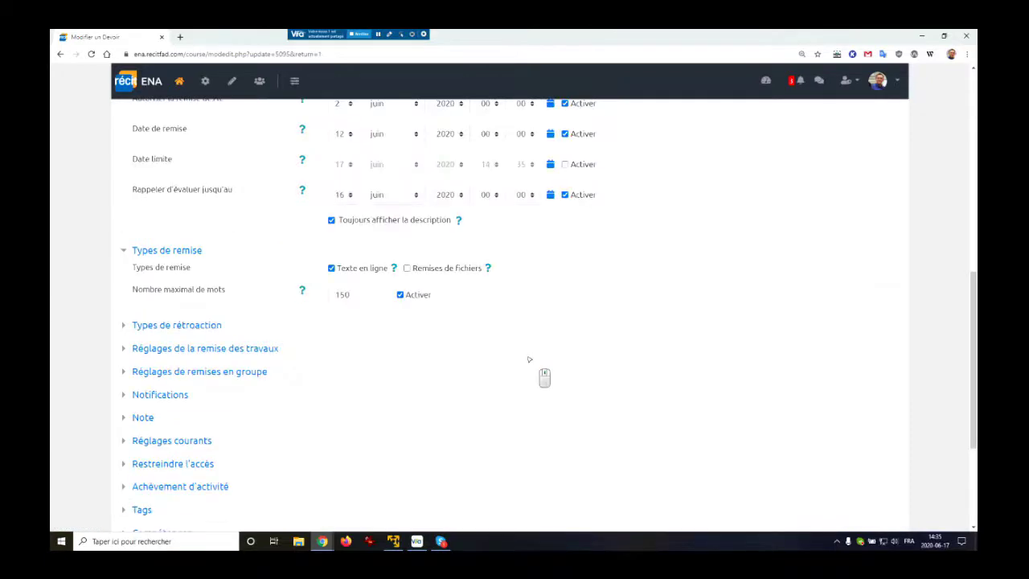
scroll(528, 359, up, 8)
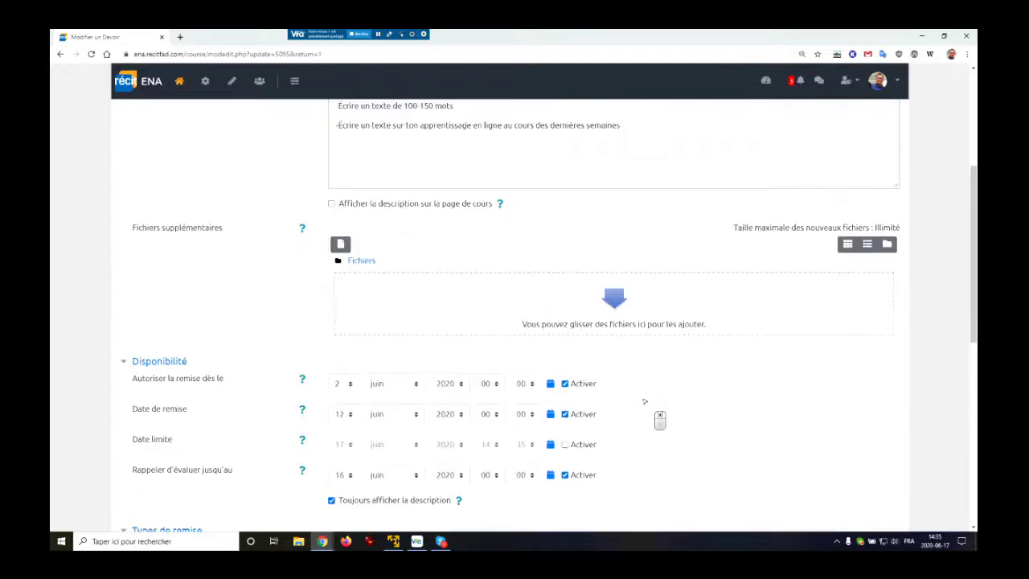
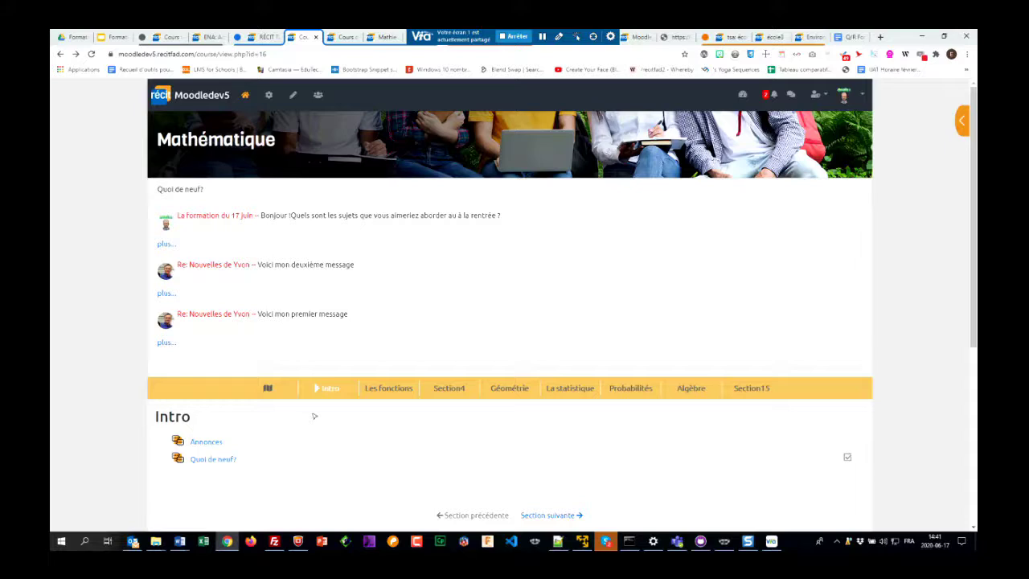
Open the La formation du 17 juin discussion in the Mathématique course's Annonces forum and display its reply field
click(217, 441)
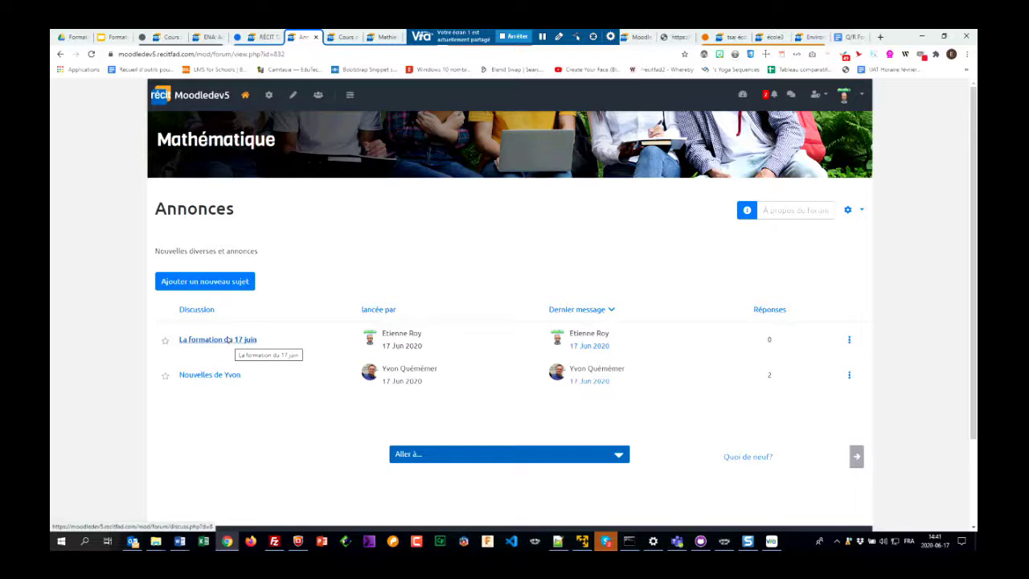
click(228, 340)
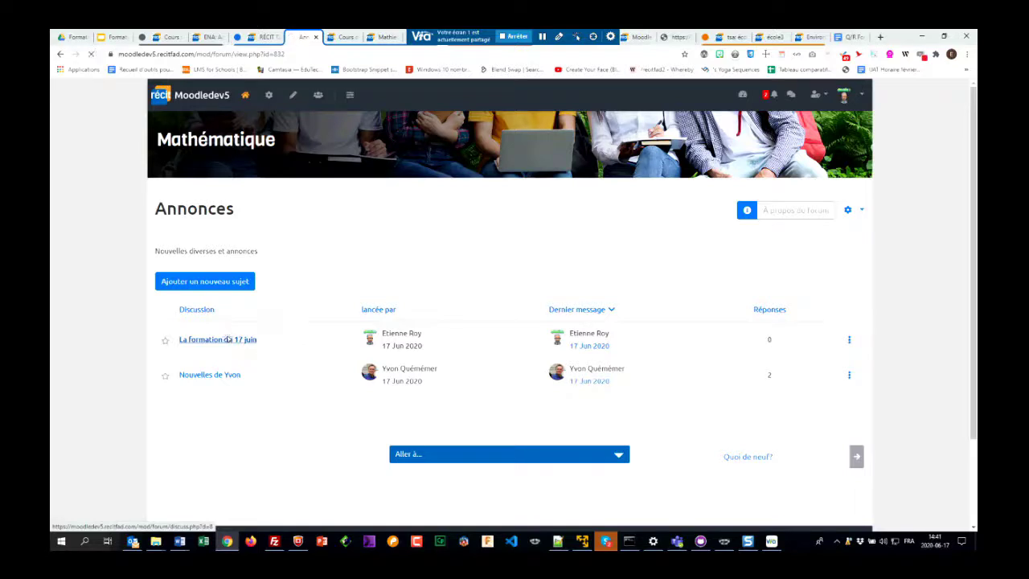
scroll(322, 336, down, 1)
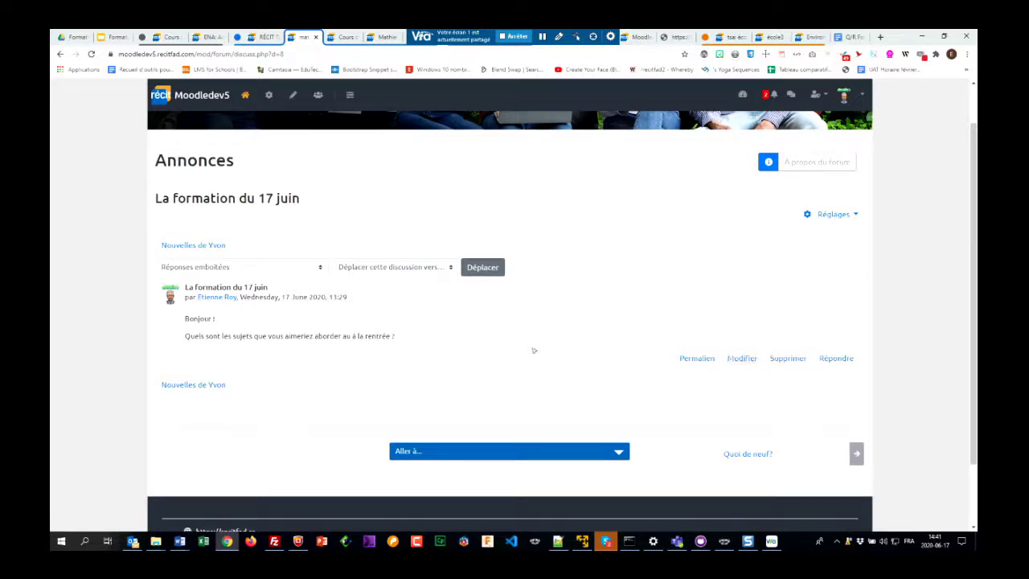
click(835, 360)
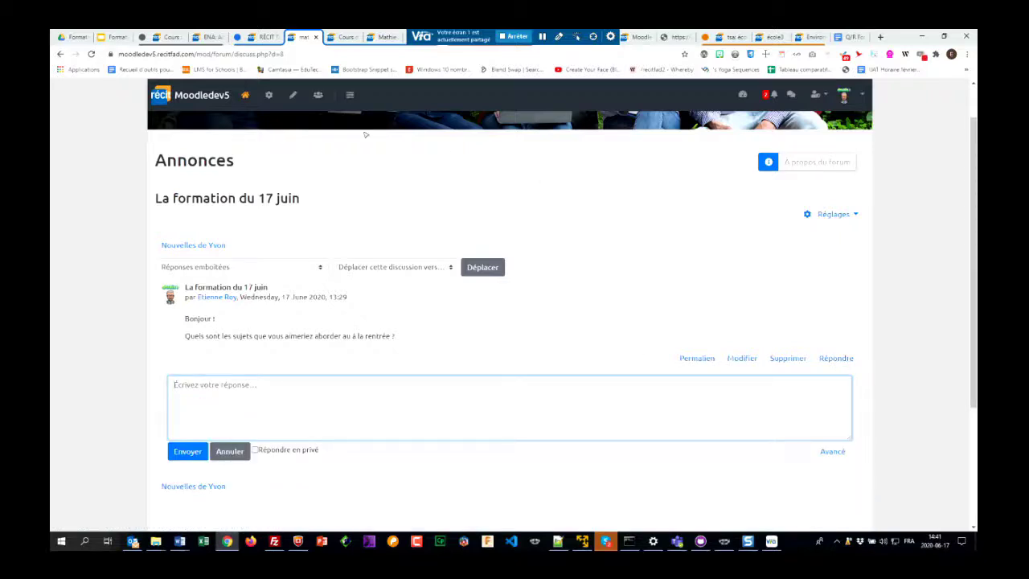
Return to the Mathématique home page, view the full "Voici mon premier message" post from Quoi de neuf?, and come back
click(246, 94)
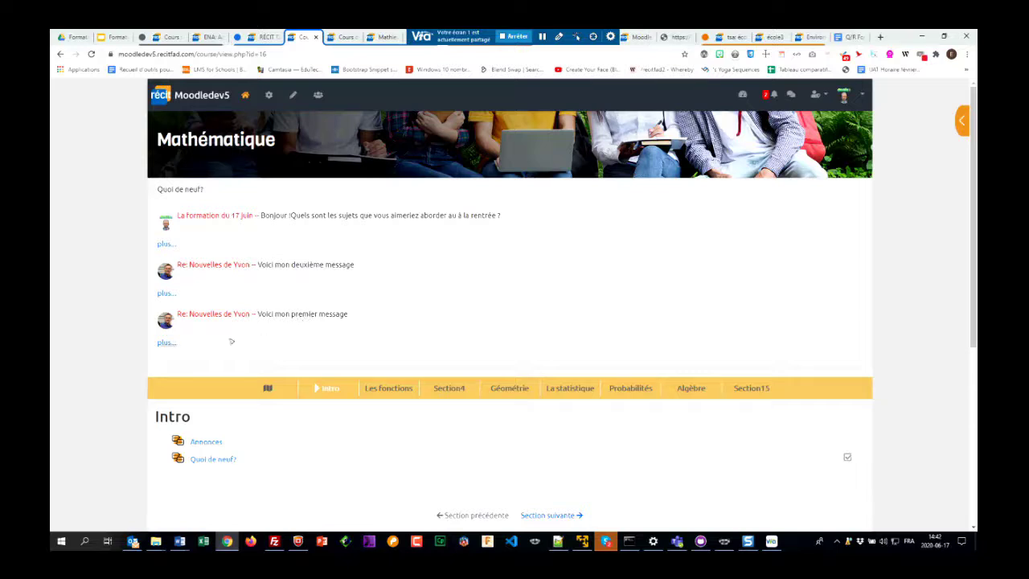
click(168, 343)
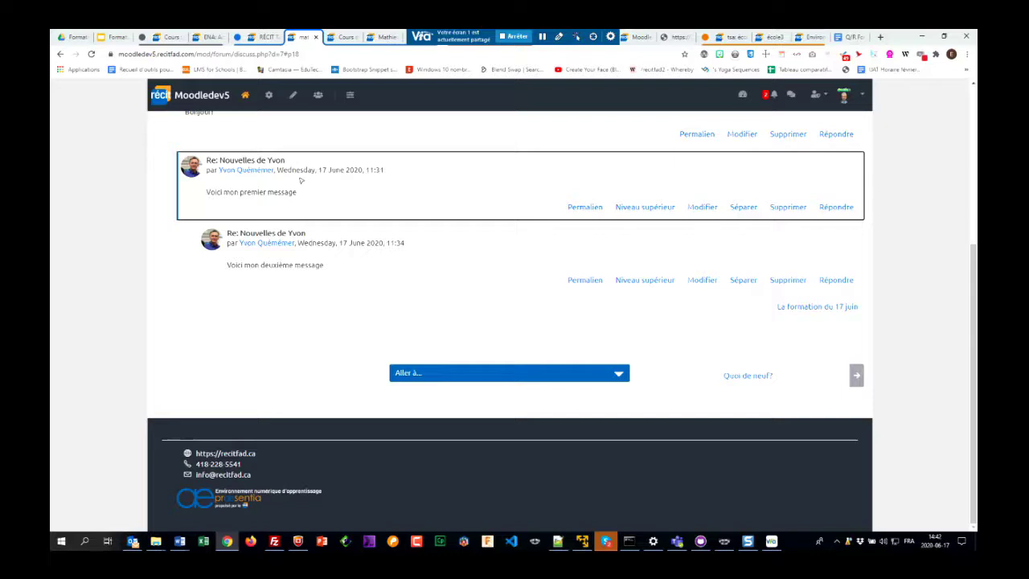
click(59, 54)
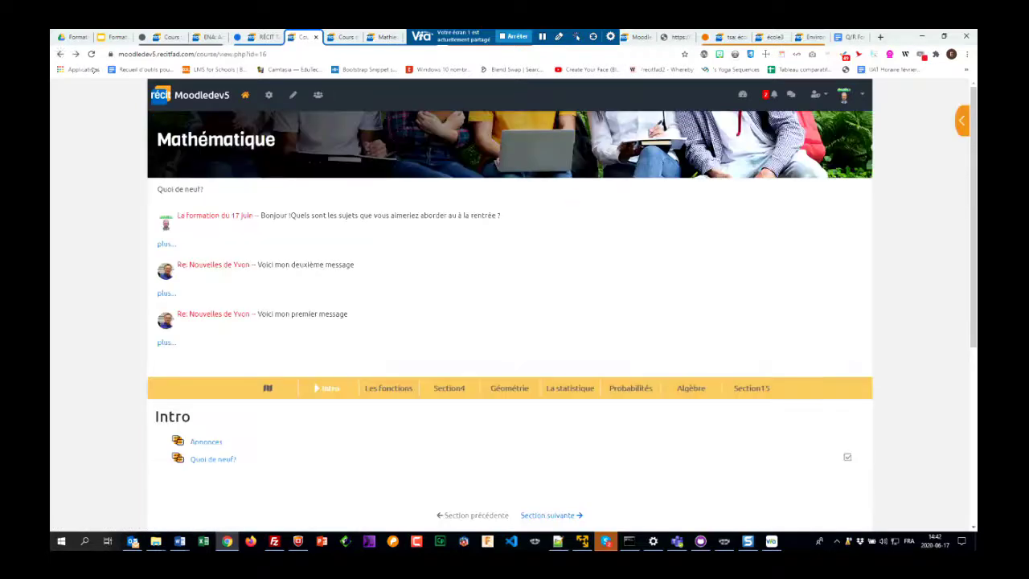
Switch to the Formations Moodle course, show its side blocks with Quoi de neuf! and Administration, and hide them again
click(173, 40)
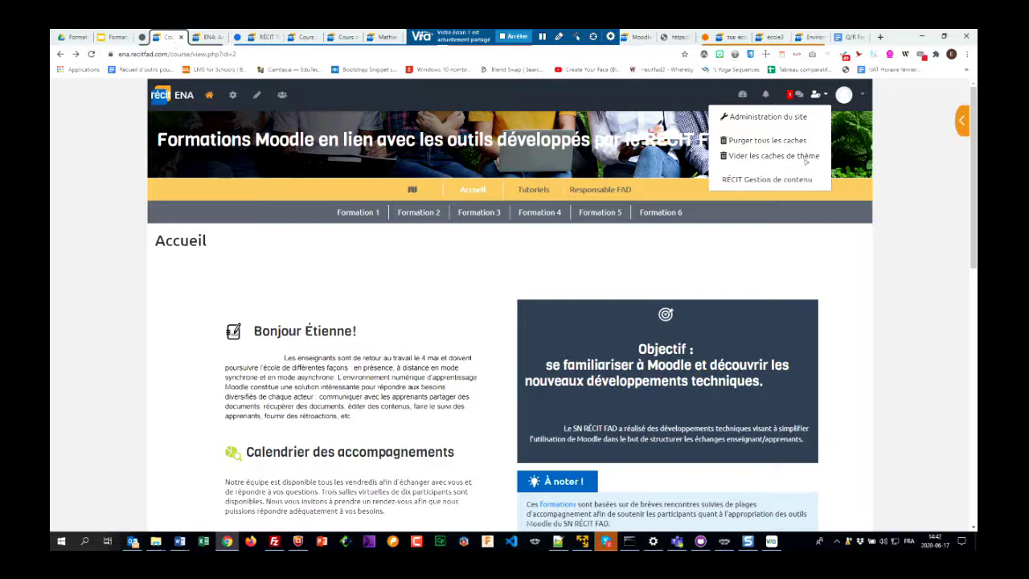
click(960, 120)
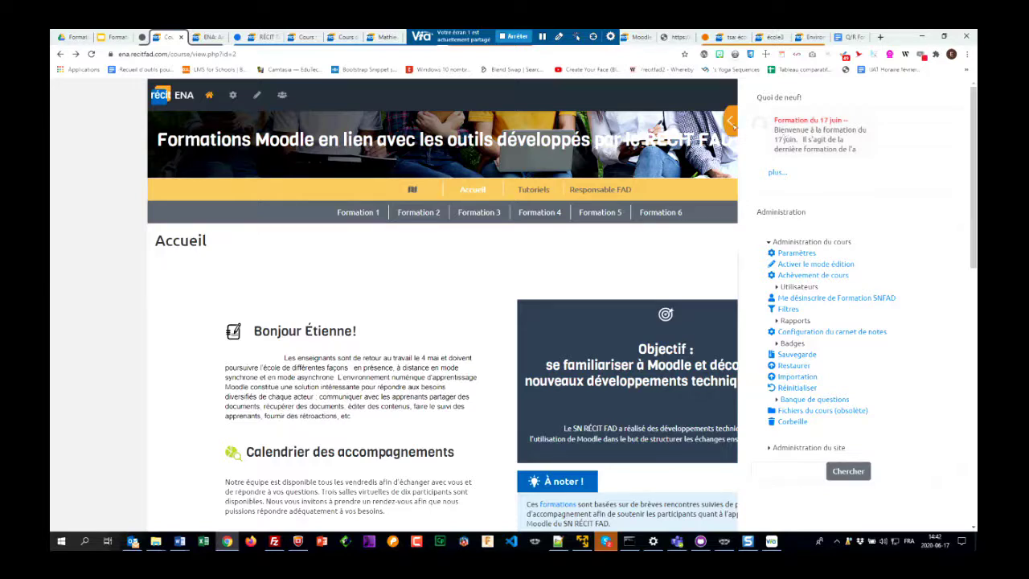
click(730, 120)
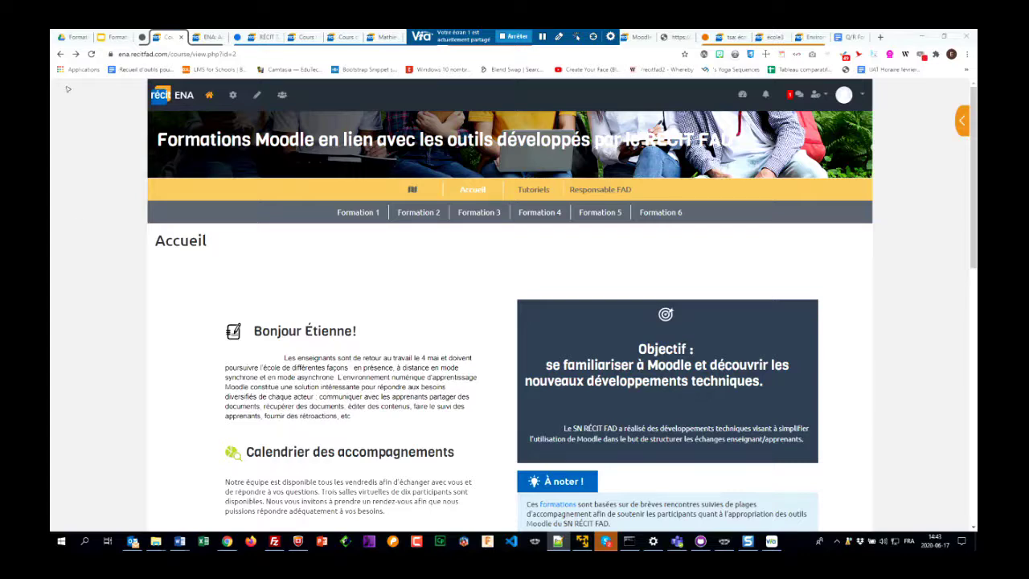
Switch to the école3 quiz preview and examine its Diagnostic des tags de questions block
click(261, 37)
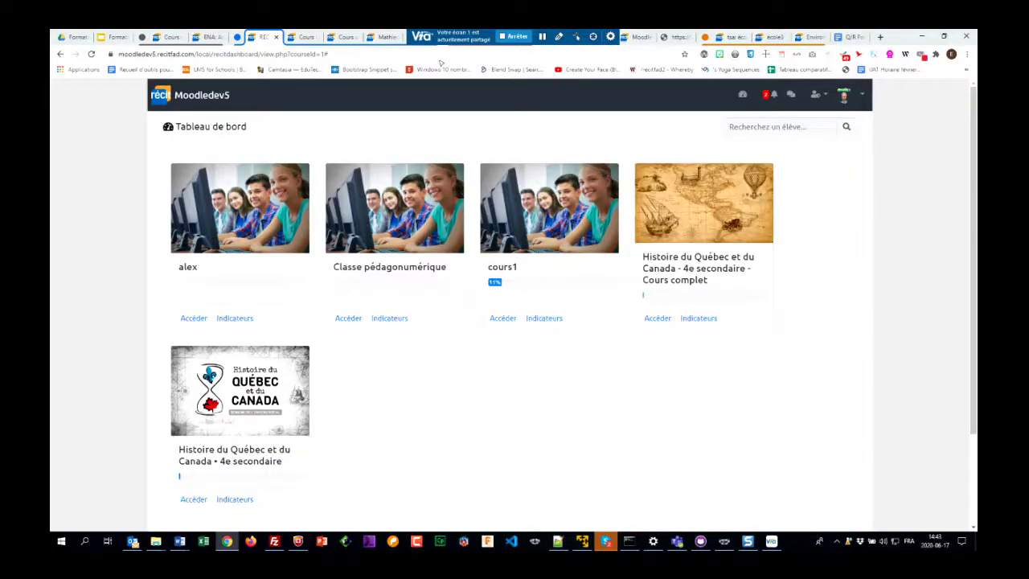
click(811, 36)
click(765, 37)
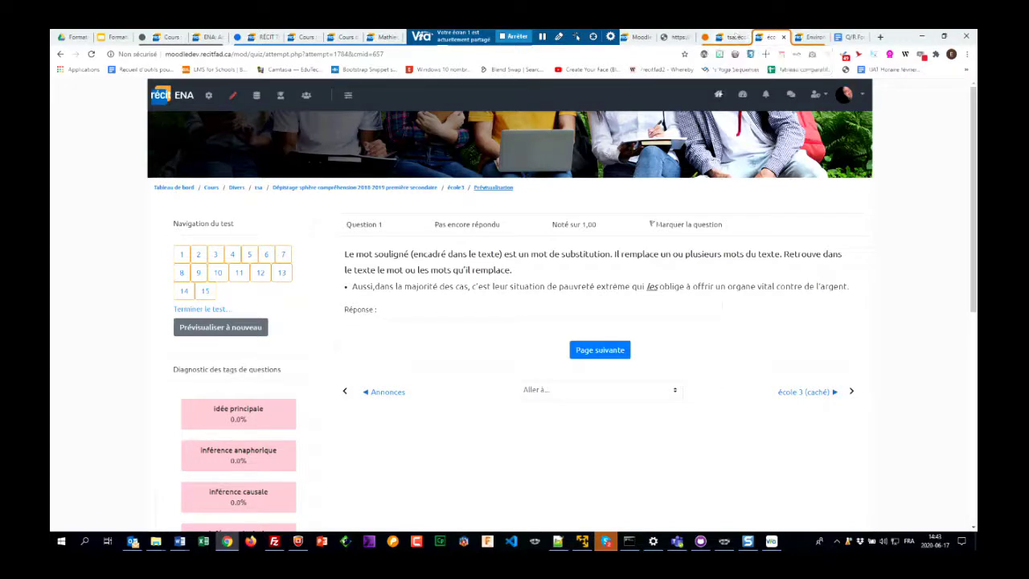
scroll(680, 150, down, 1)
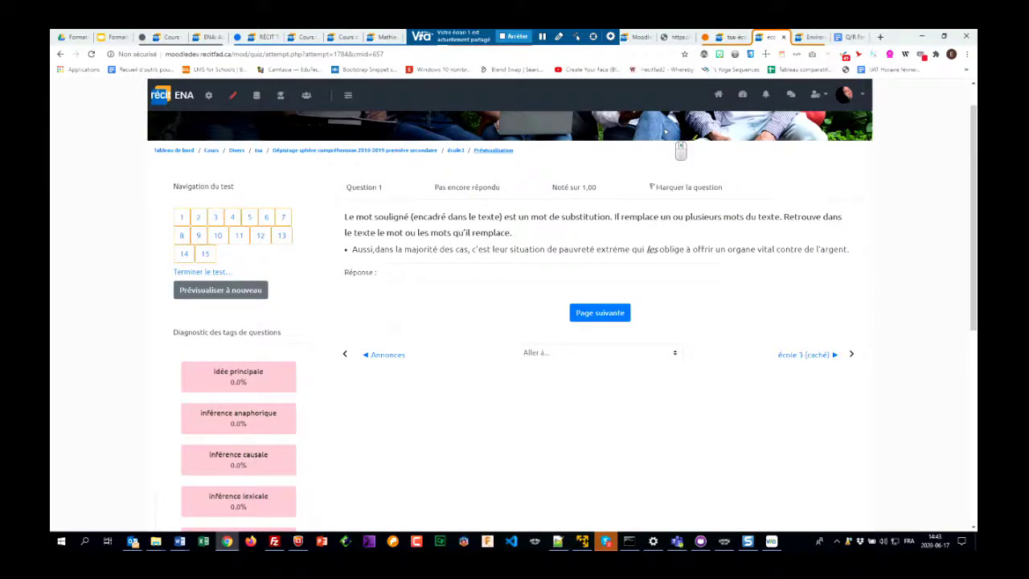
scroll(680, 150, down, 2)
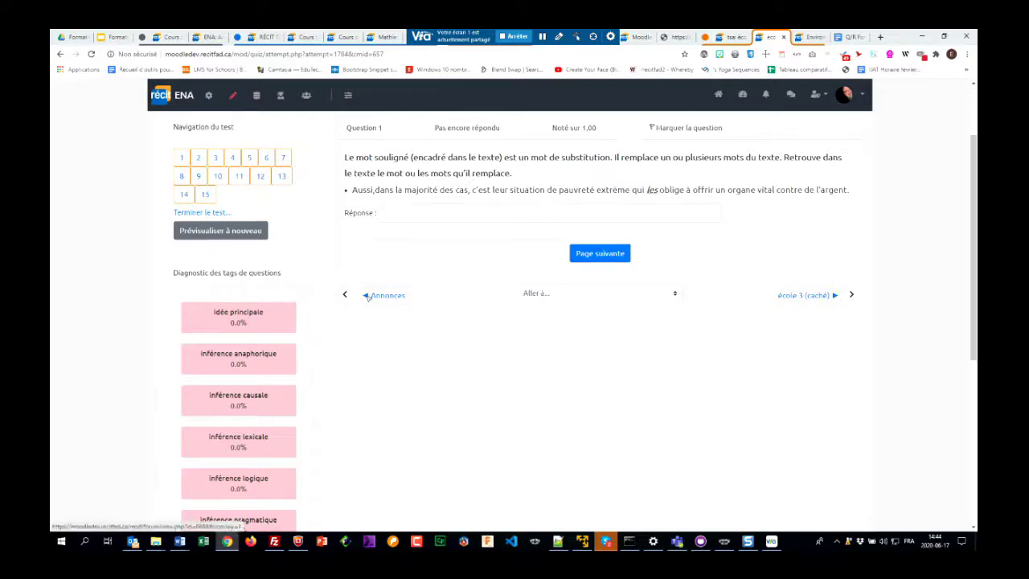
scroll(336, 344, down, 1)
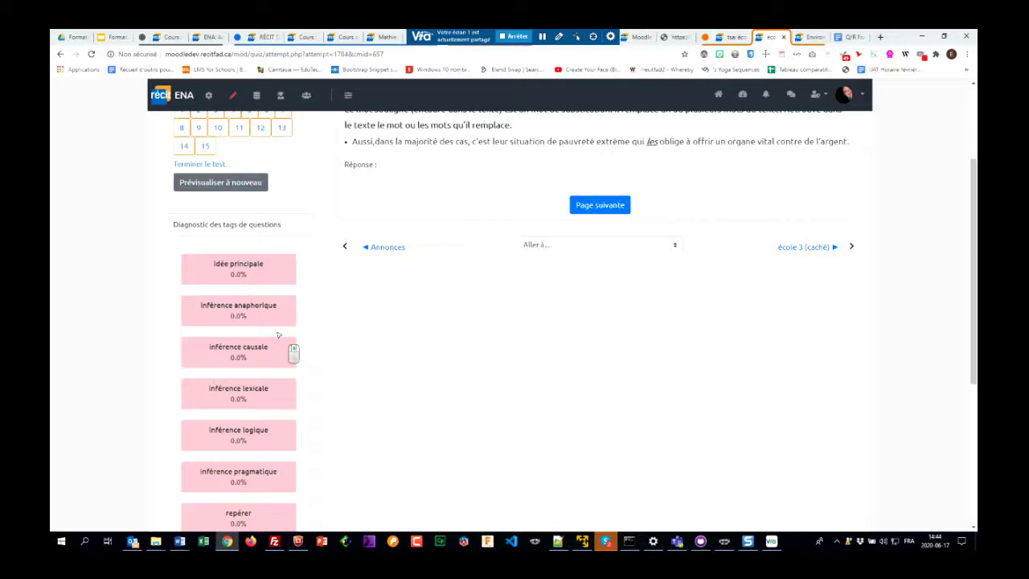
scroll(277, 334, down, 2)
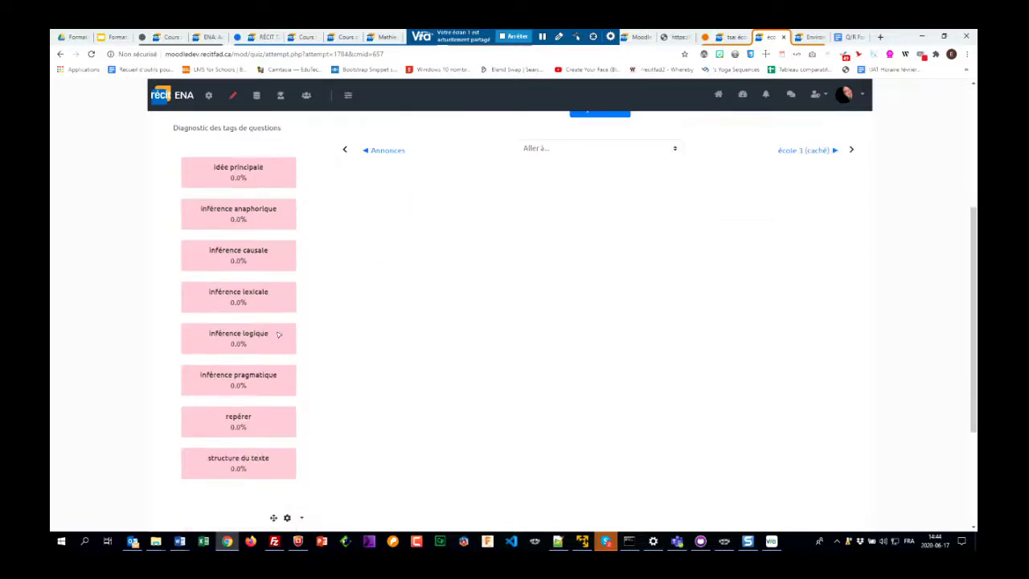
scroll(277, 334, up, 1)
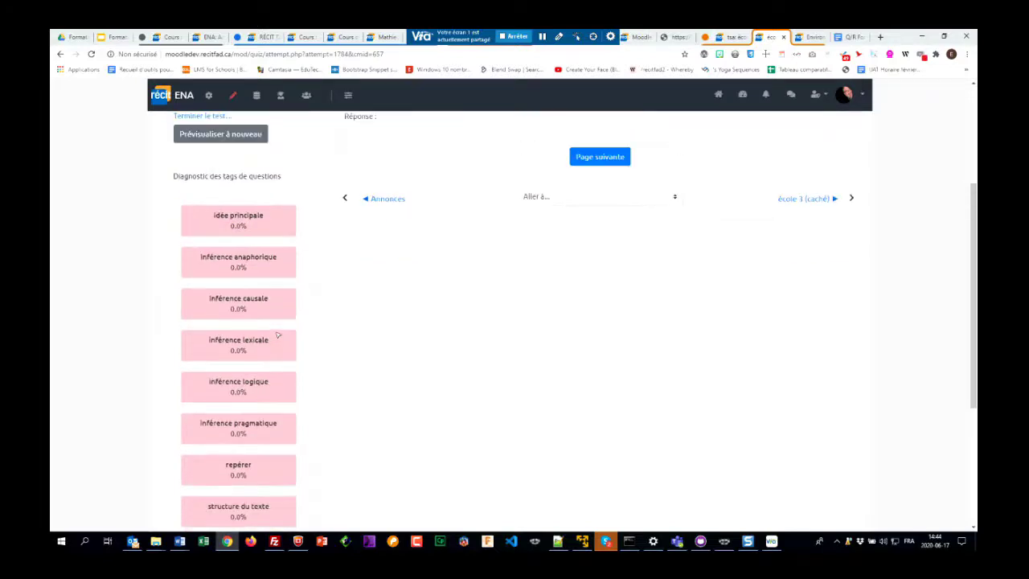
scroll(302, 383, up, 2)
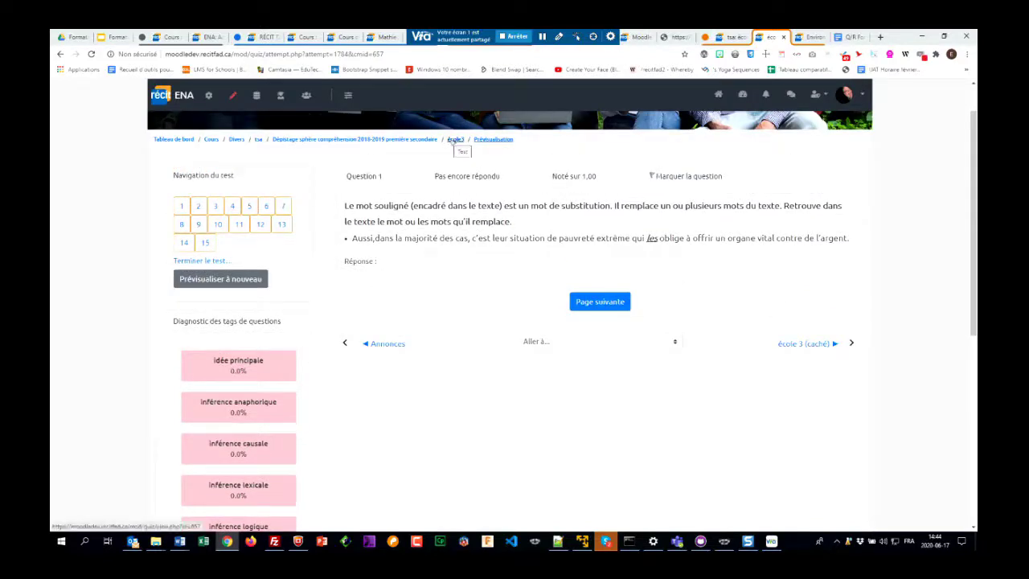
Go to the école3 test's main page and open its Rapport de test selon les tags de questions
click(454, 139)
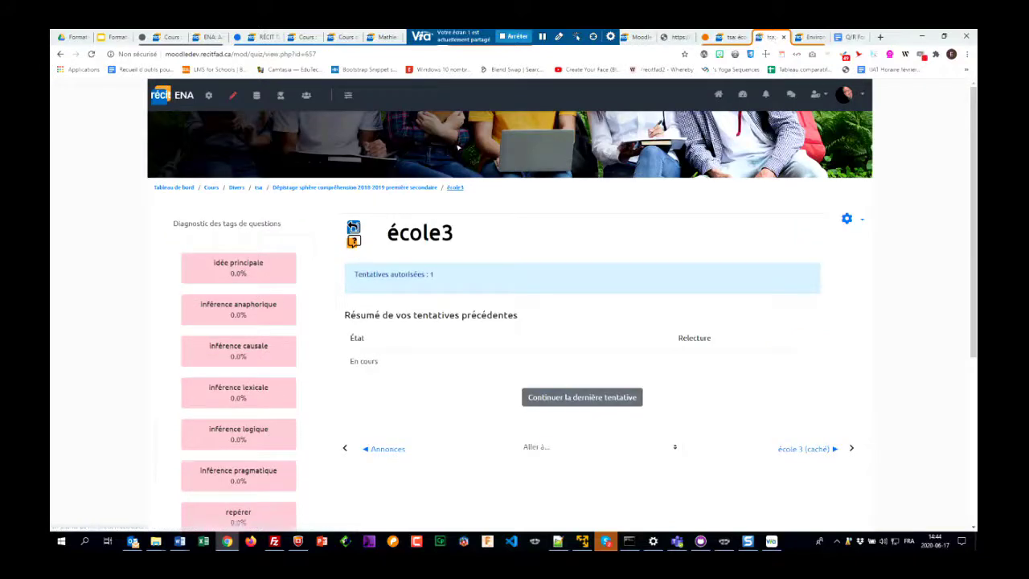
click(861, 217)
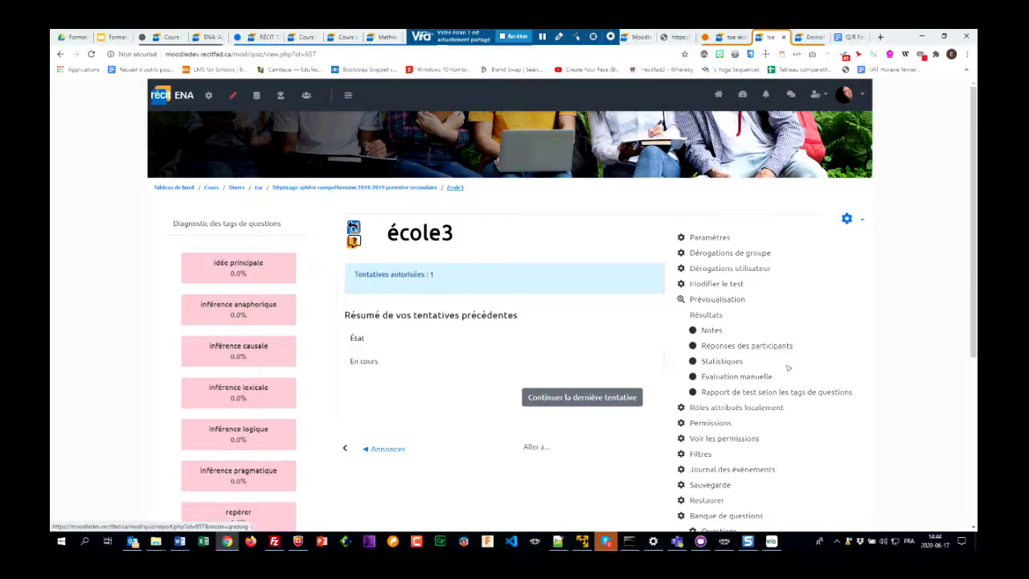
click(777, 390)
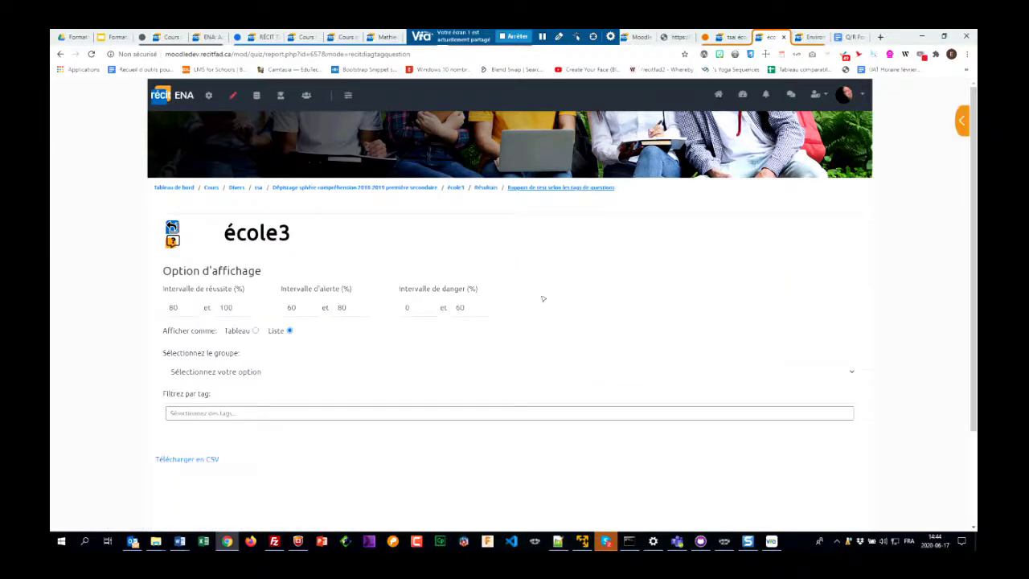
Show the question-tag report for Tous les groupes as a Tableau and look through the students' results per tag
click(342, 371)
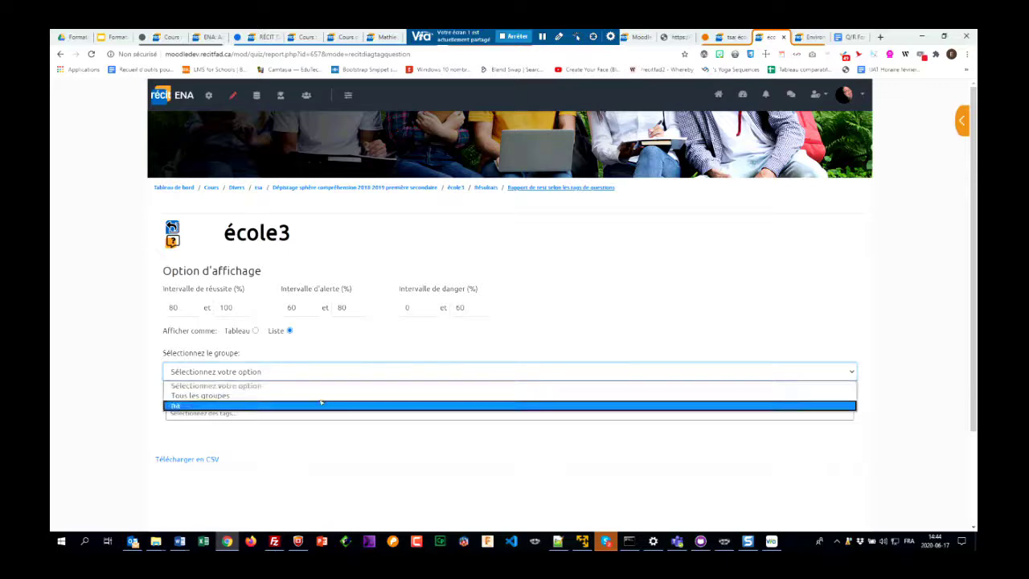
click(318, 395)
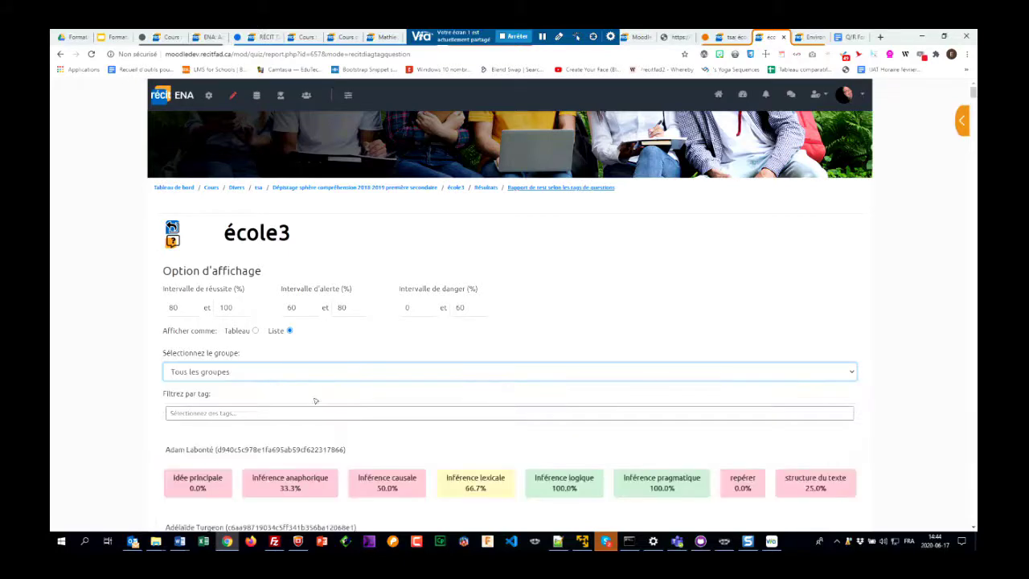
click(256, 330)
scroll(316, 332, down, 2)
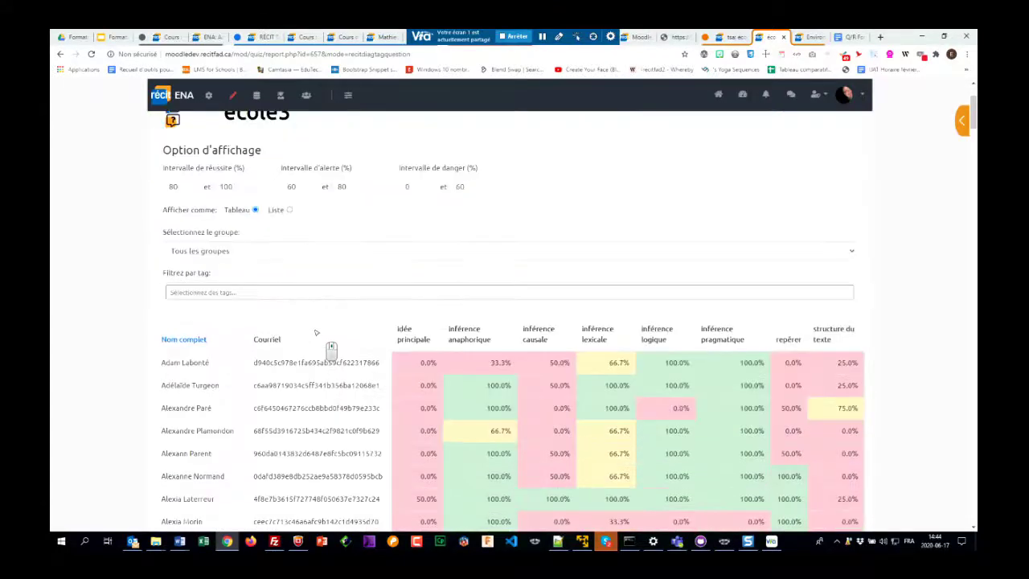
scroll(316, 332, down, 4)
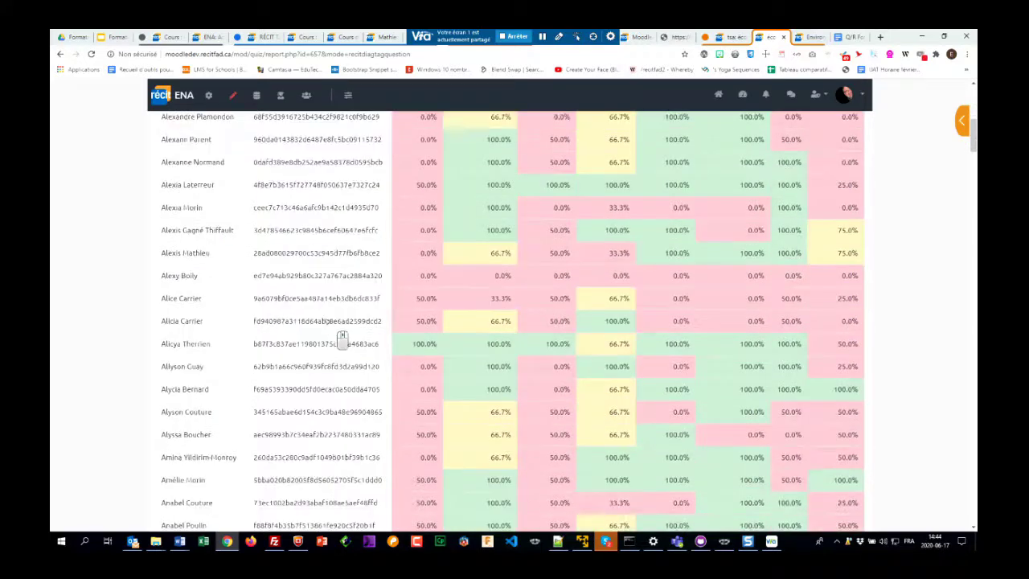
scroll(343, 329, up, 3)
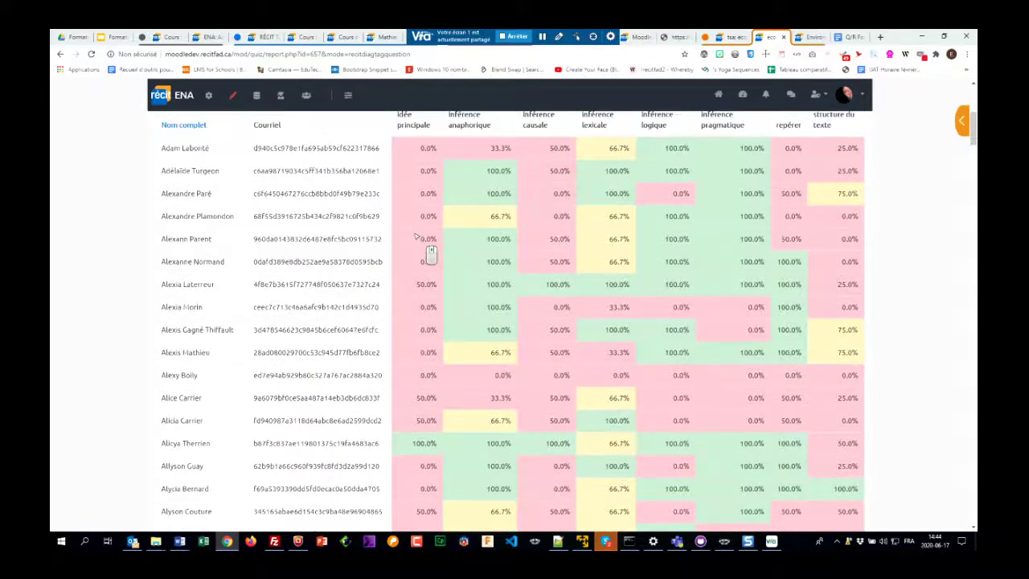
Examine the students' percentages in the tag columns from idée principale to structure du texte
scroll(431, 254, up, 1)
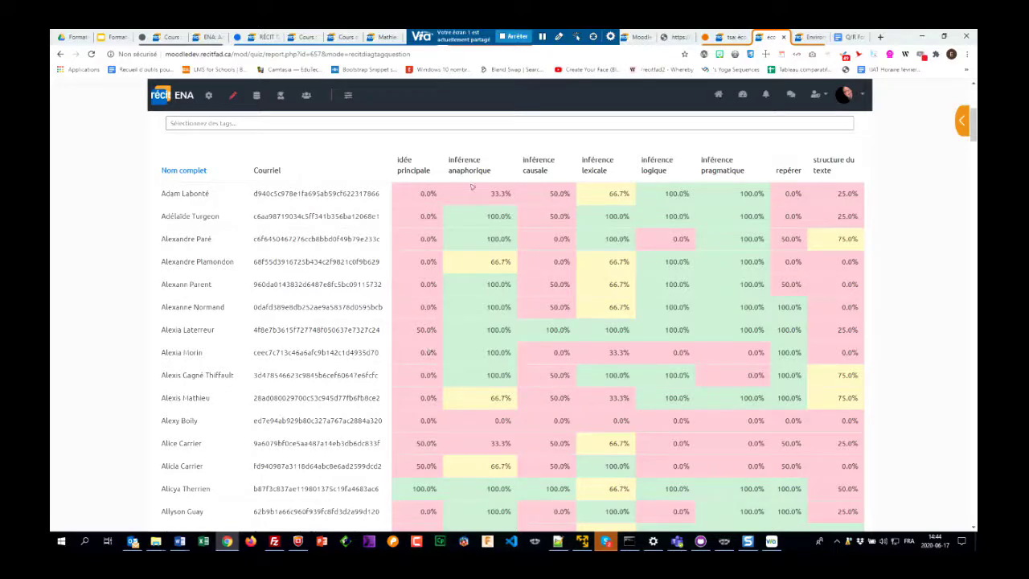
scroll(485, 223, down, 1)
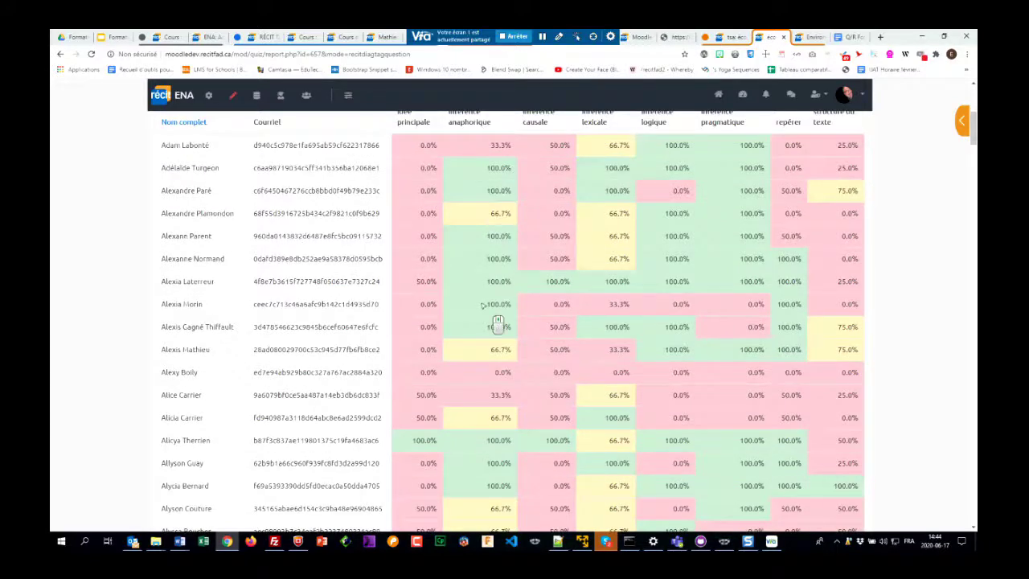
scroll(480, 303, down, 2)
scroll(482, 299, up, 2)
scroll(409, 294, up, 1)
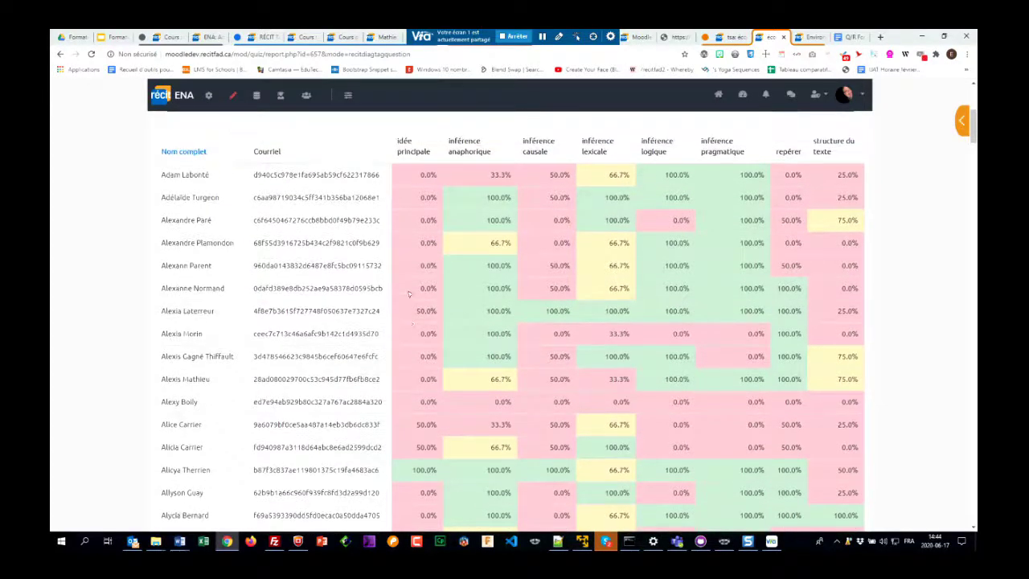
scroll(409, 294, up, 1)
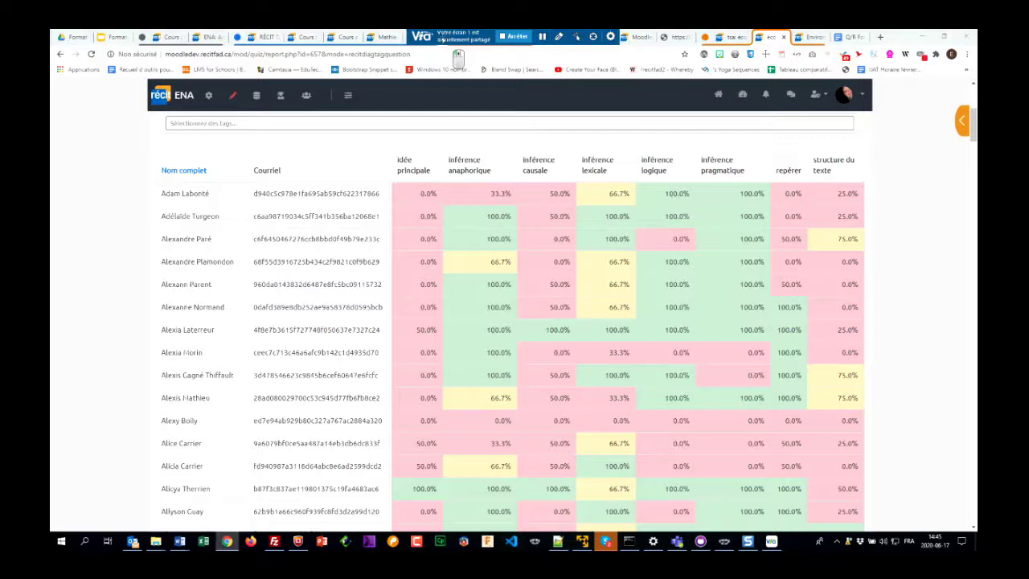
Move the screen-sharing bar off the browser tabs and look through the open Moodle sites for a course with a dashboard
drag(445, 41, 332, 129)
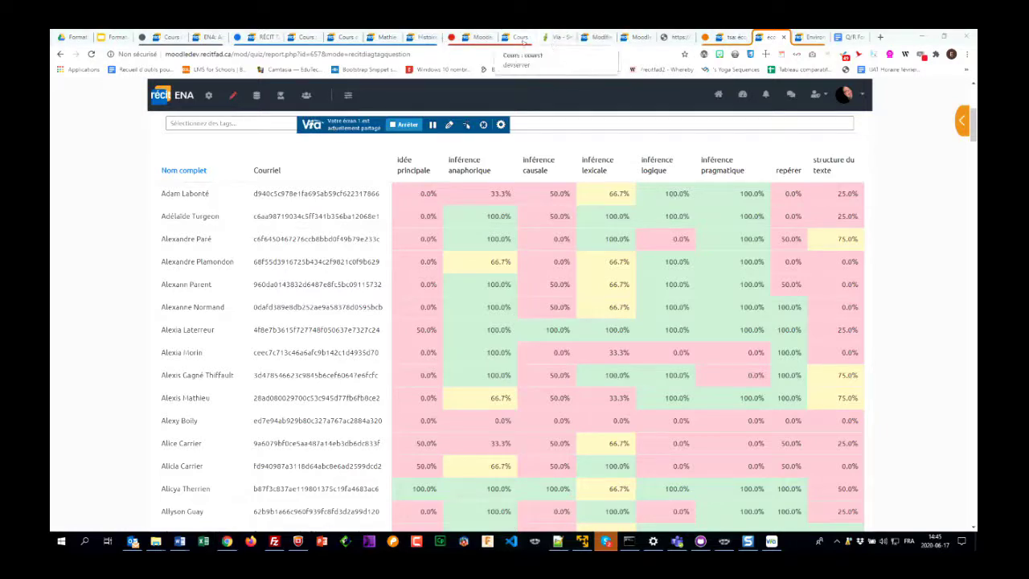
click(428, 37)
click(381, 37)
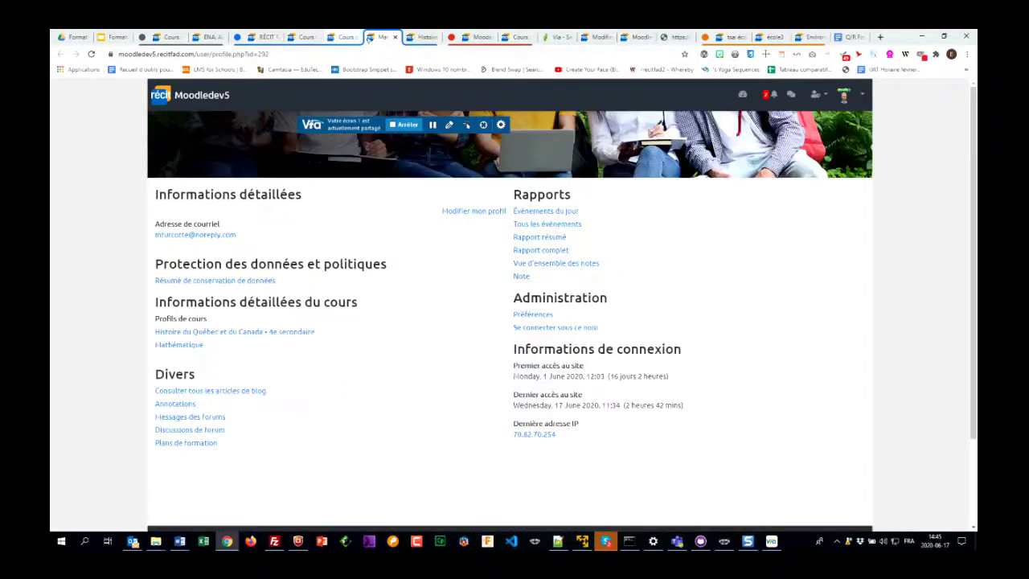
click(344, 37)
click(304, 37)
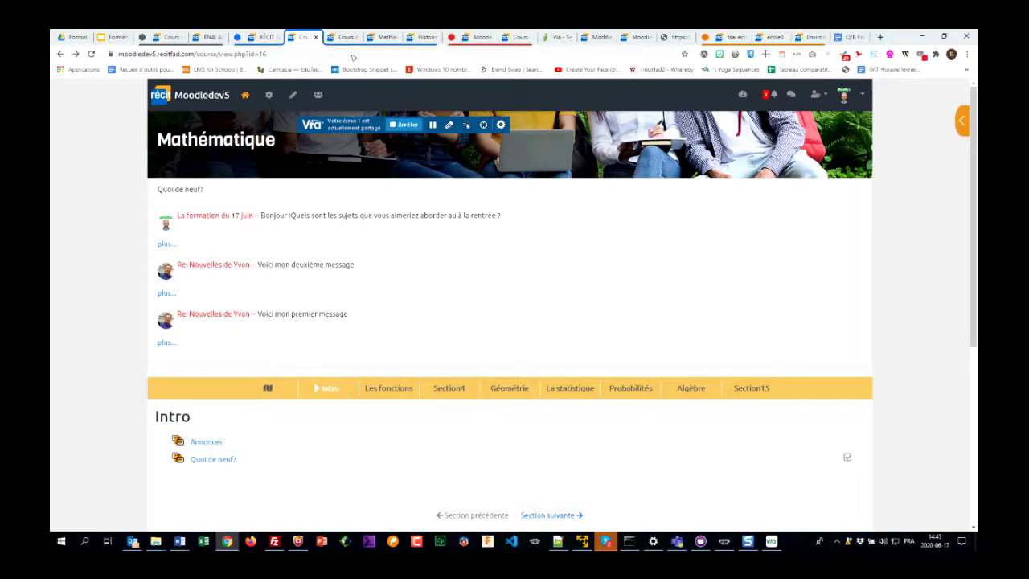
click(641, 37)
click(599, 37)
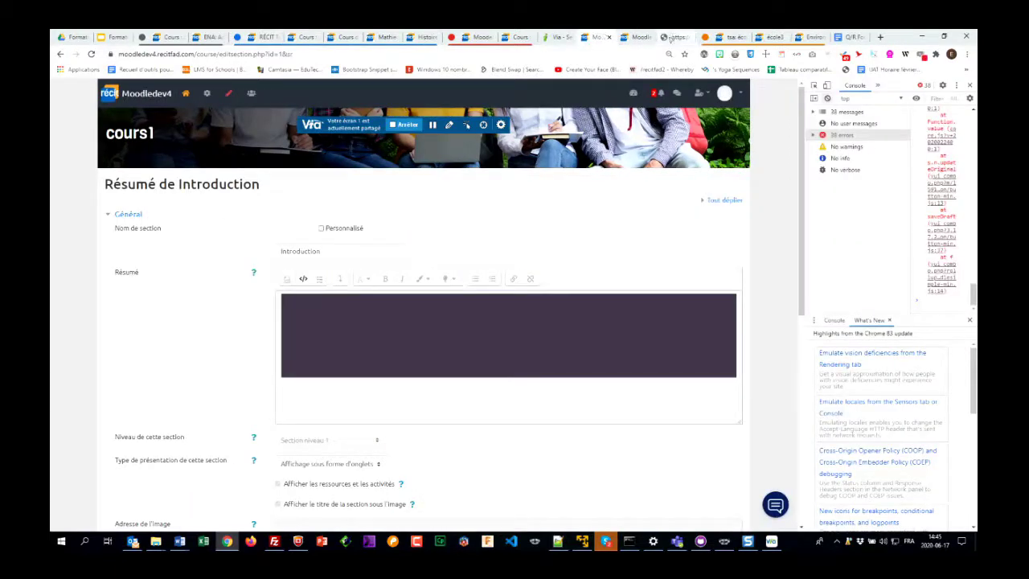
click(727, 37)
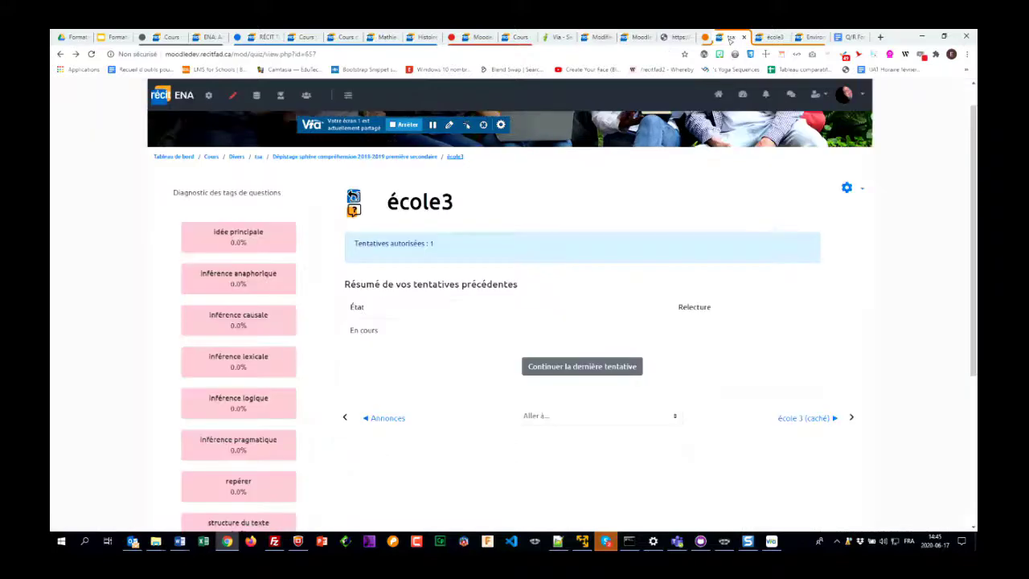
click(770, 37)
click(803, 37)
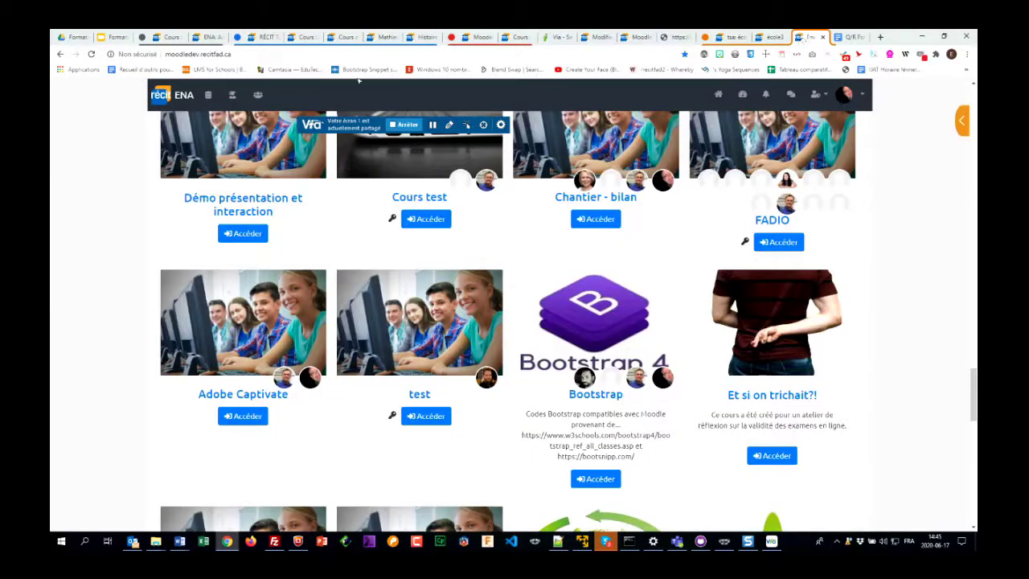
click(183, 41)
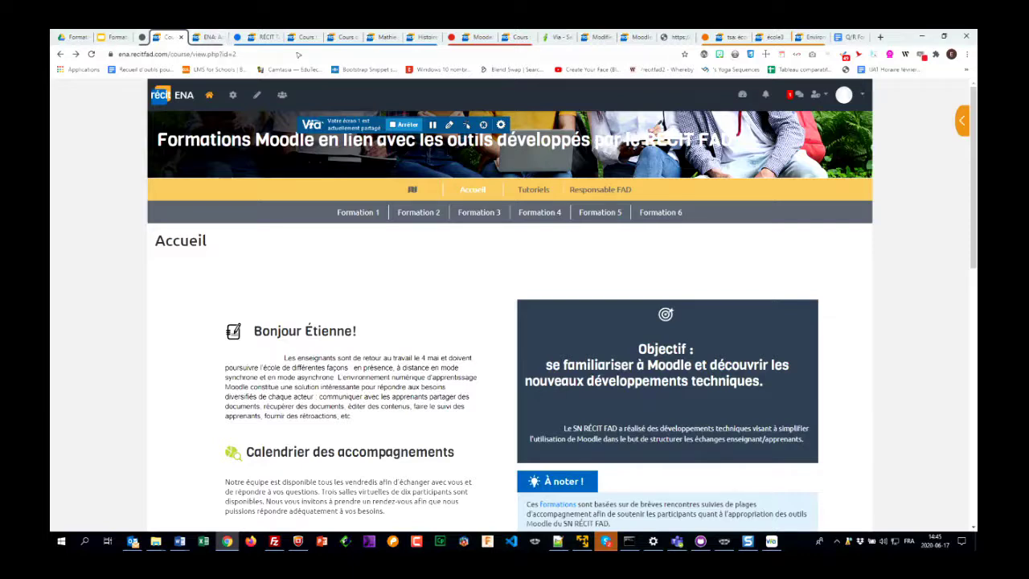
click(480, 40)
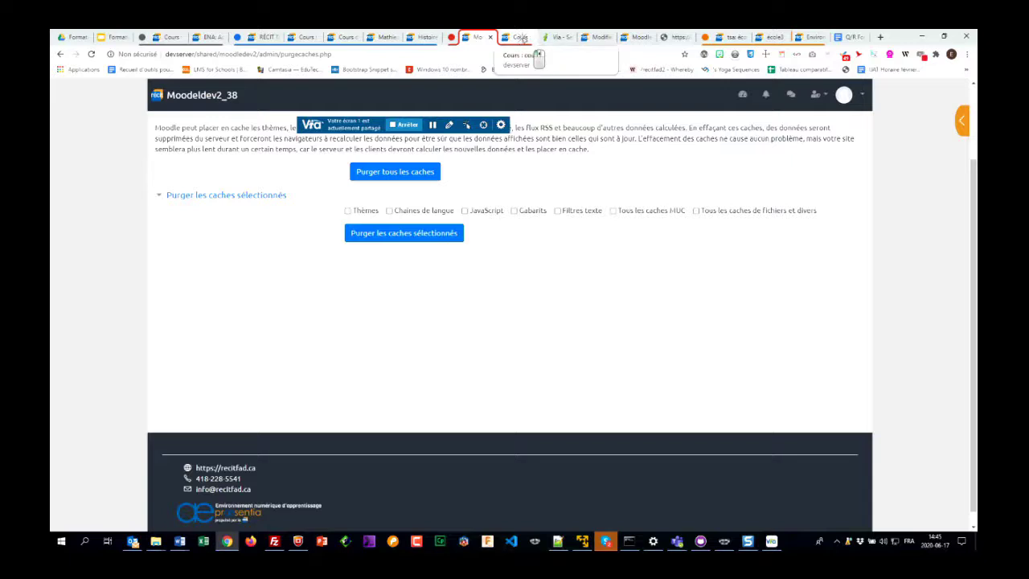
click(521, 40)
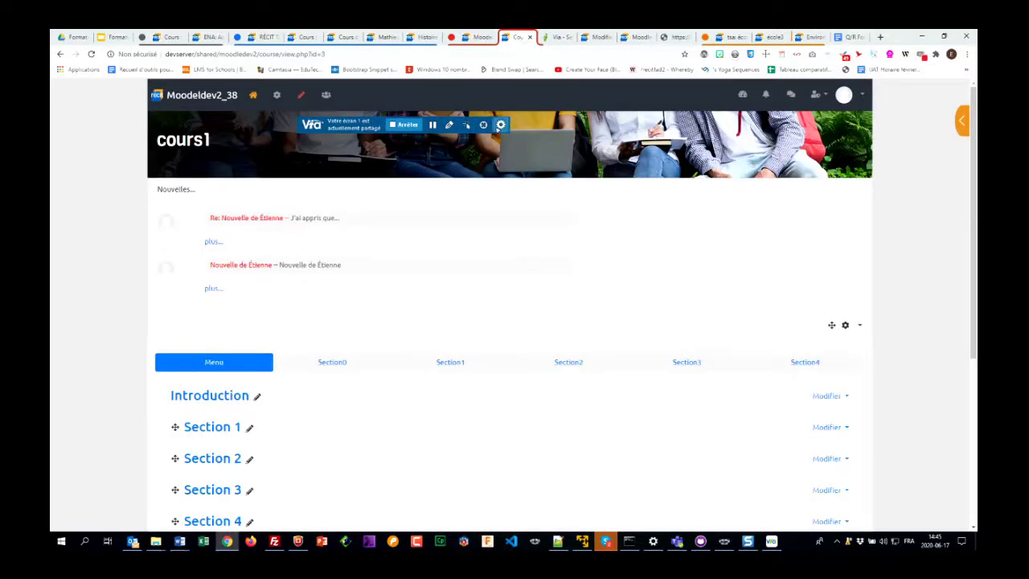
Open the Classe pédagonumérique course on Moodledev5, show its Tableau de bord, and examine the Progrès and Notes charts
click(273, 37)
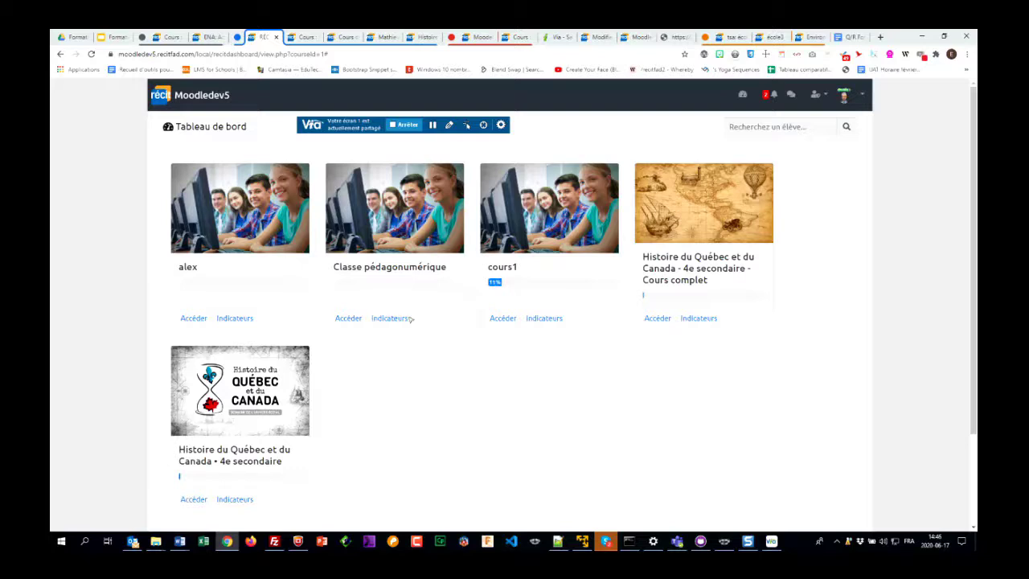
click(351, 318)
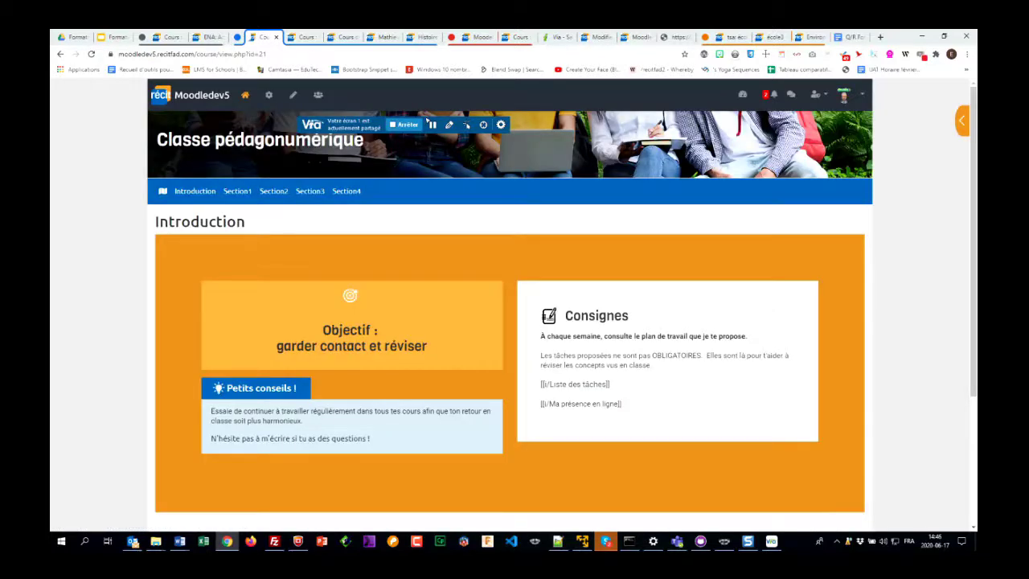
click(742, 95)
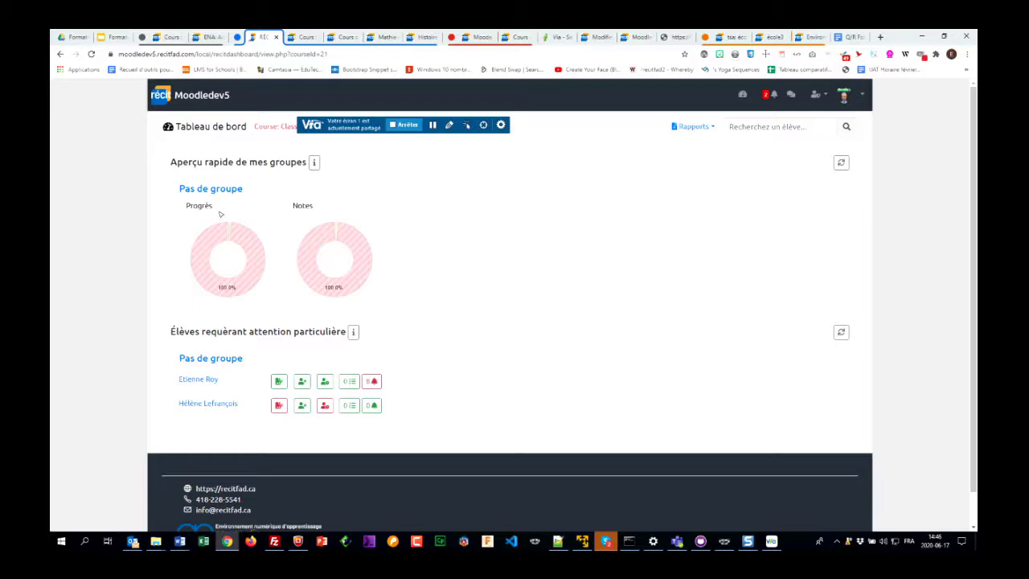
mouse_move(201, 267)
mouse_move(235, 237)
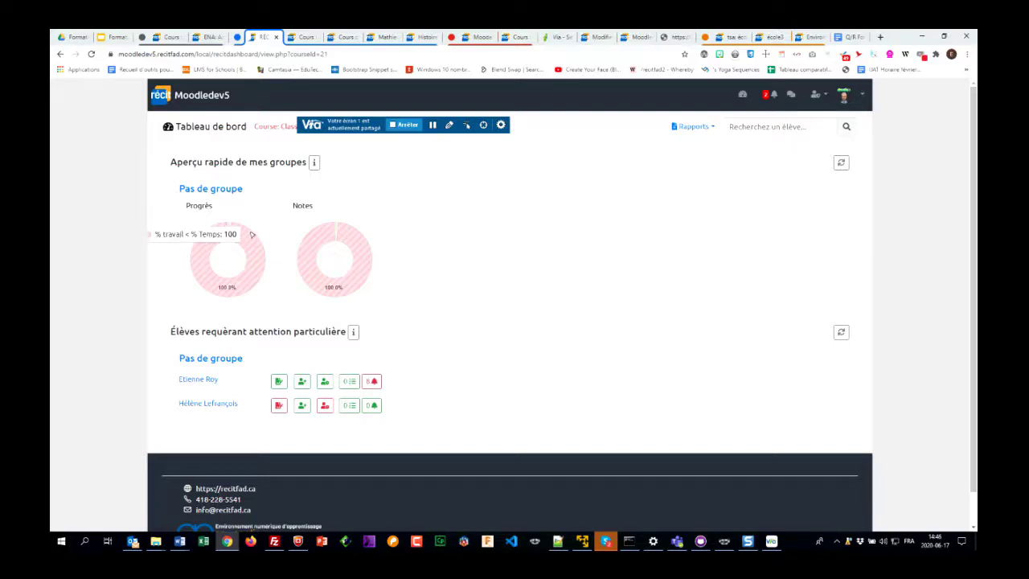
mouse_move(301, 235)
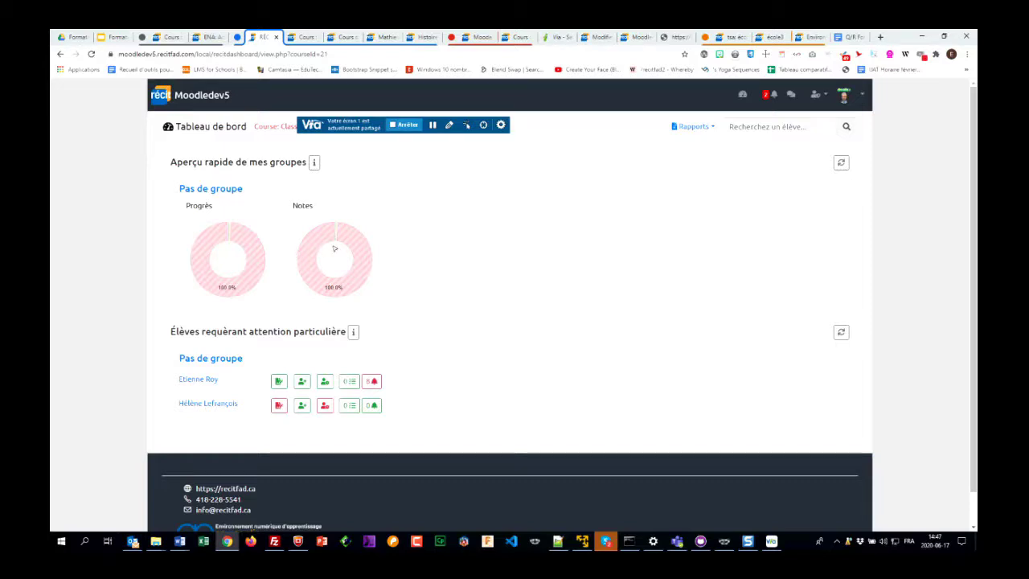
Open the Pas de groupe progression overview and examine the first student's progression details, tag diagnostic and Assiduité chart
click(233, 191)
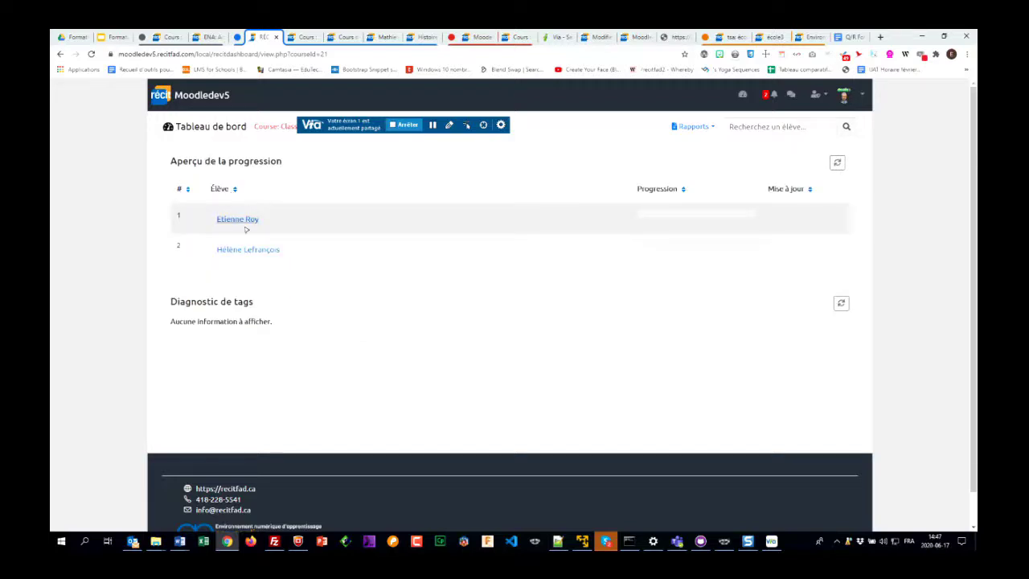
mouse_move(647, 218)
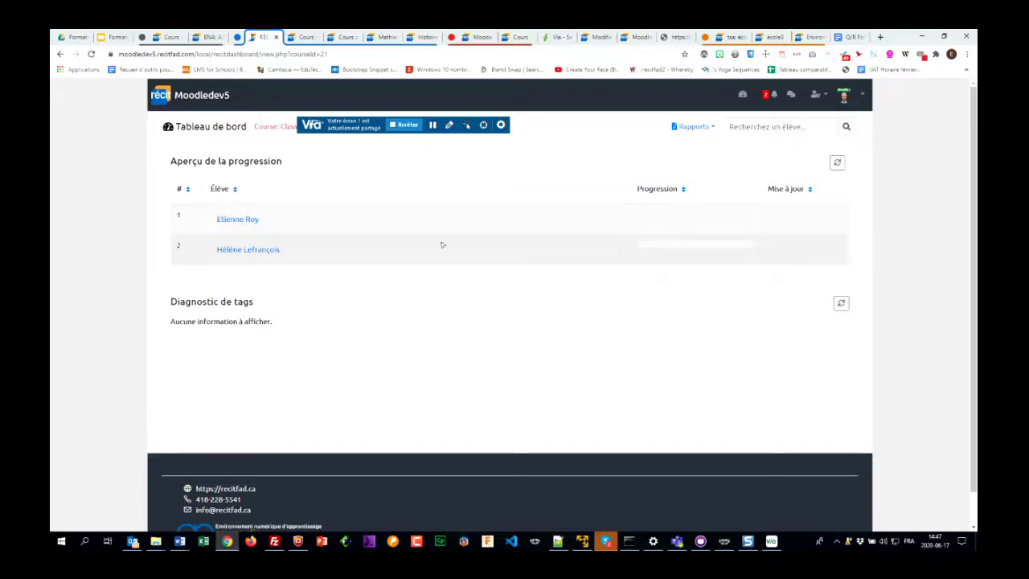
click(232, 221)
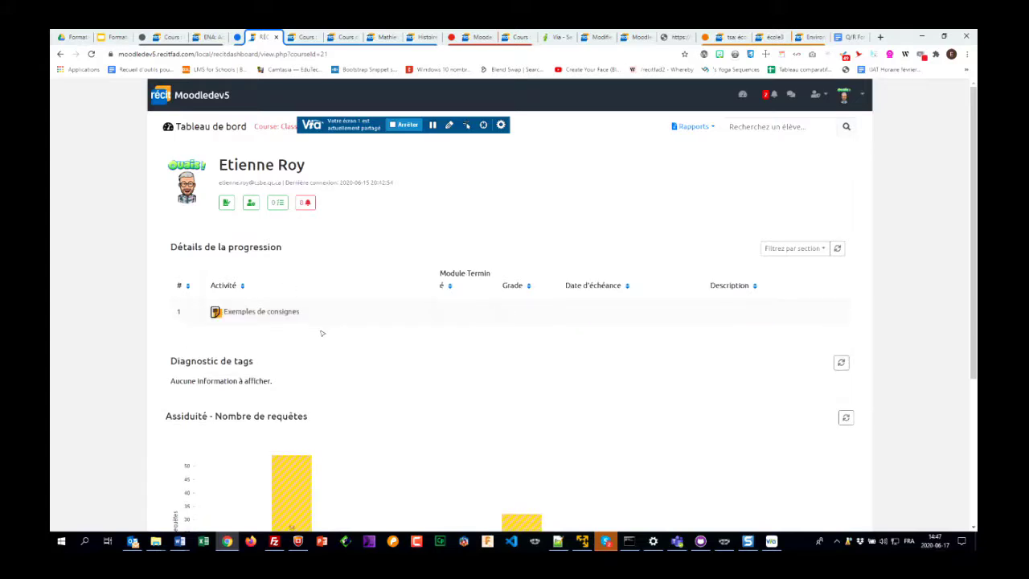
scroll(457, 341, down, 2)
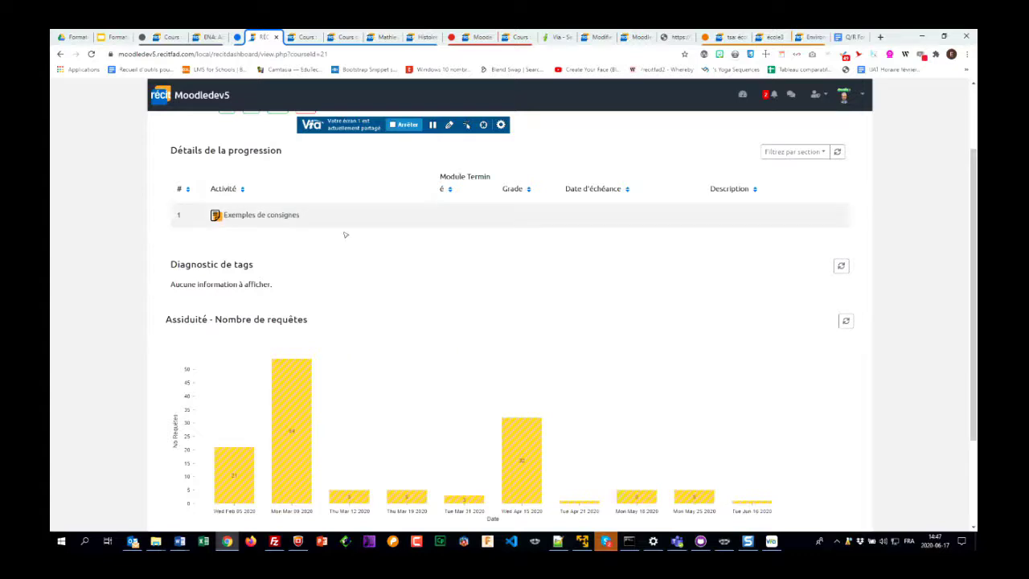
scroll(386, 322, down, 1)
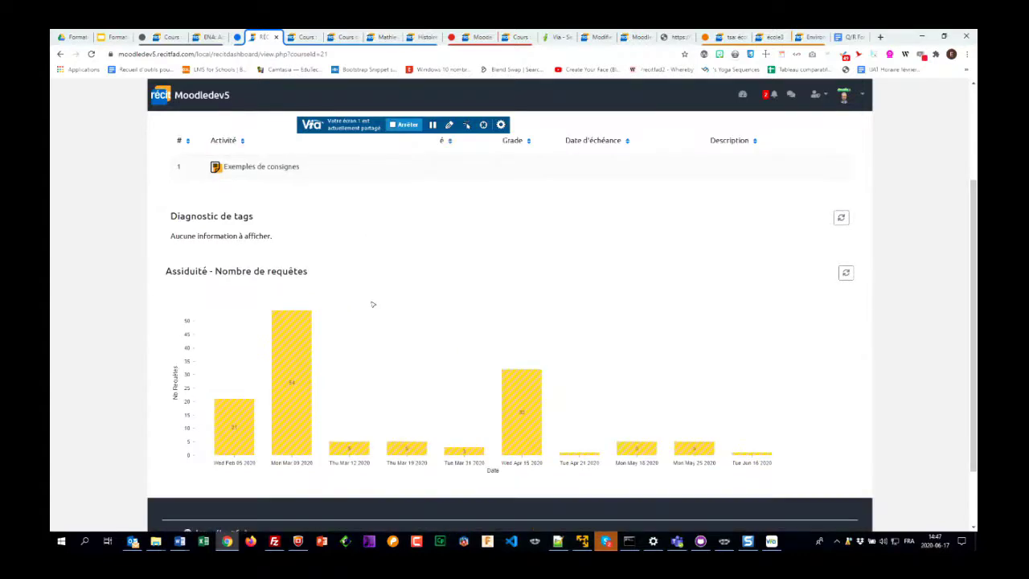
scroll(372, 304, down, 1)
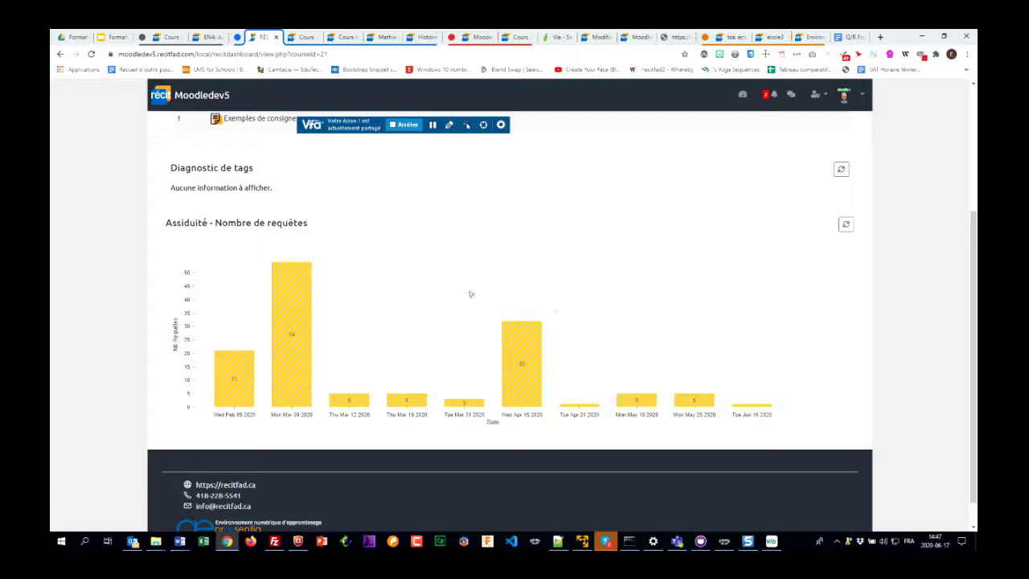
scroll(391, 299, up, 2)
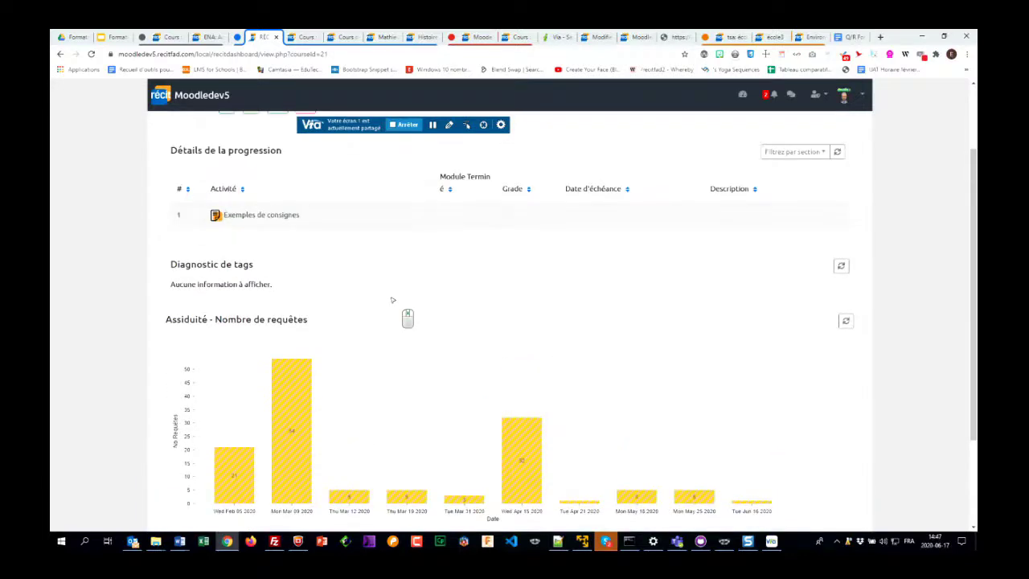
scroll(391, 299, up, 2)
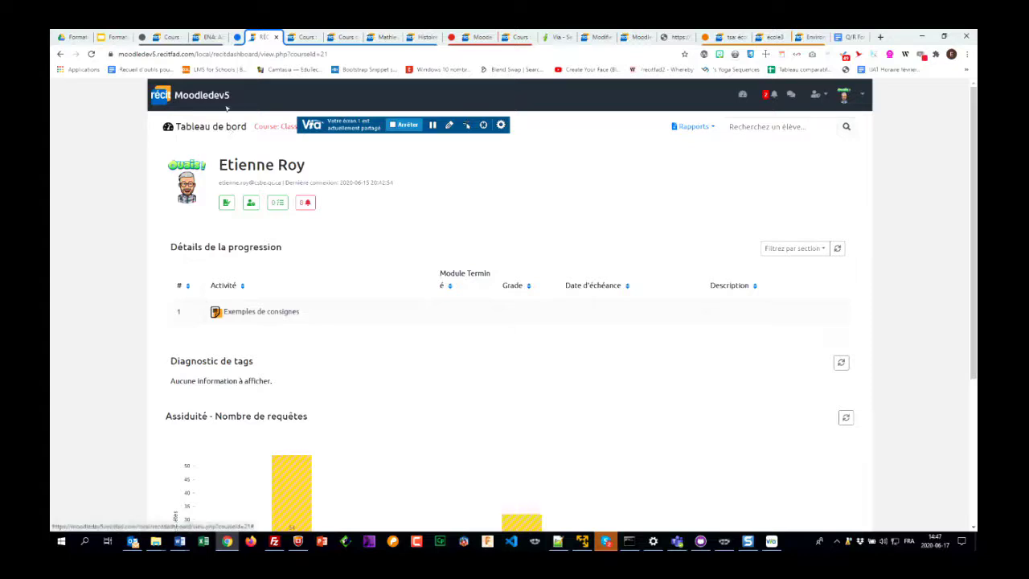
Go to the Moodledev5 home page, open the alex course and show its Tableau de bord with the student attention indicators
click(234, 124)
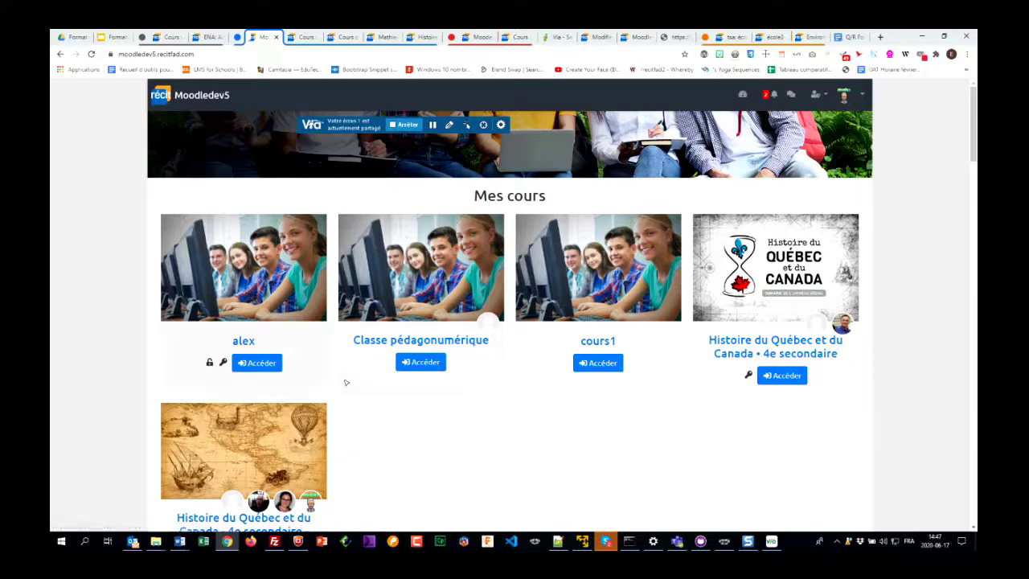
click(245, 341)
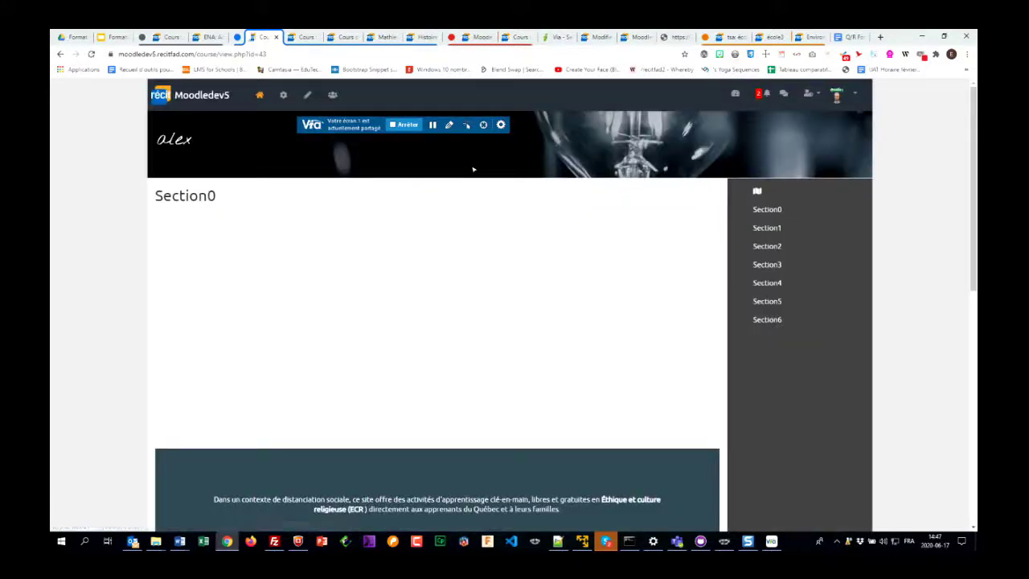
click(734, 95)
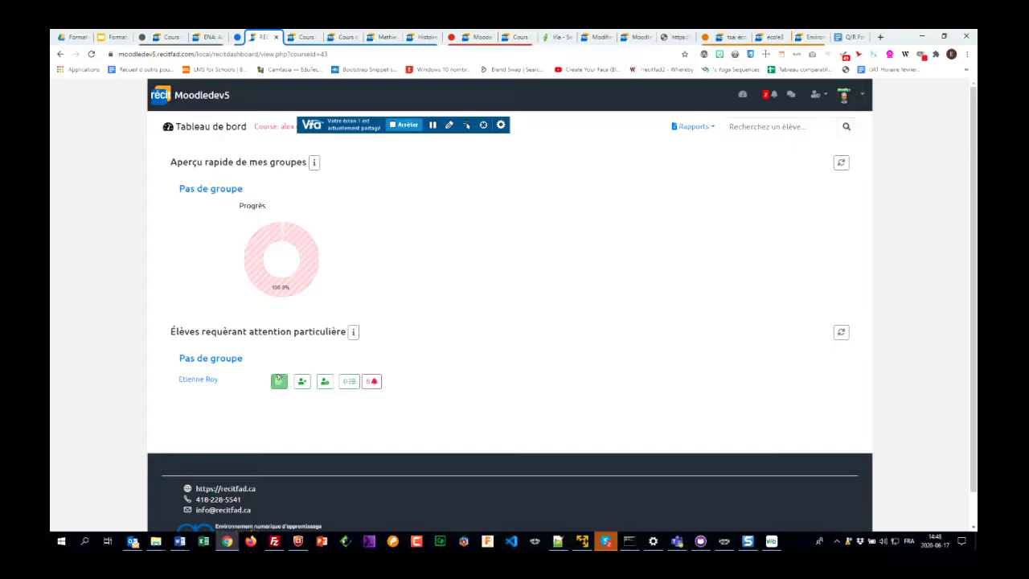
click(278, 382)
Open the alex course's Rapport de l'évaluateur from the dashboard reports in a new tab and view it
click(687, 128)
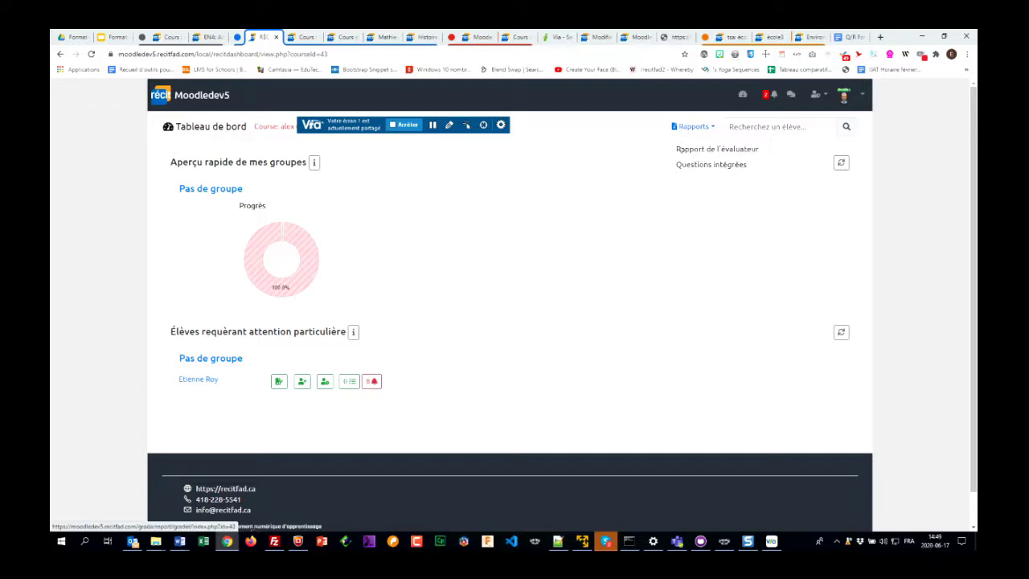
middle_click(677, 149)
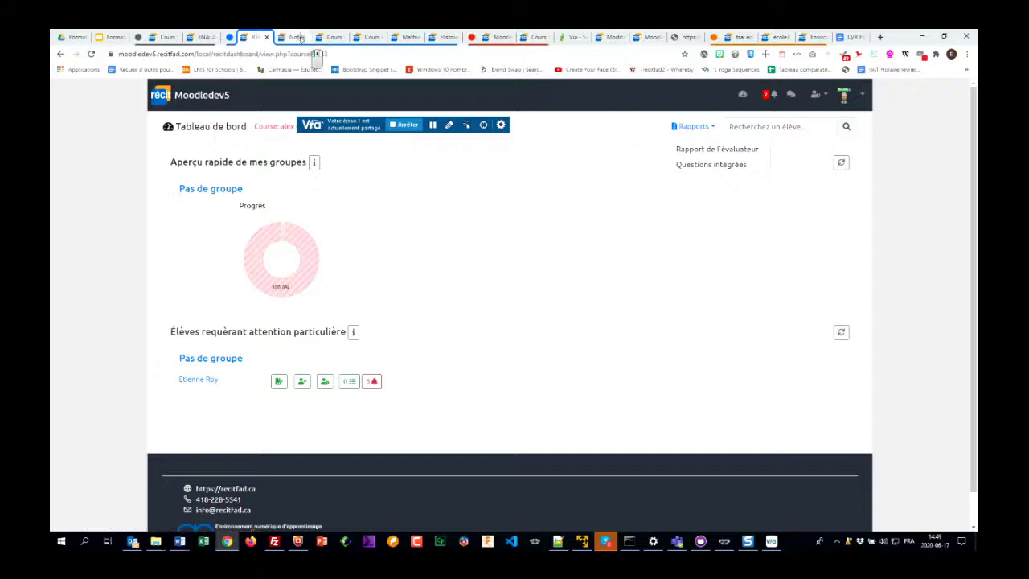
click(292, 37)
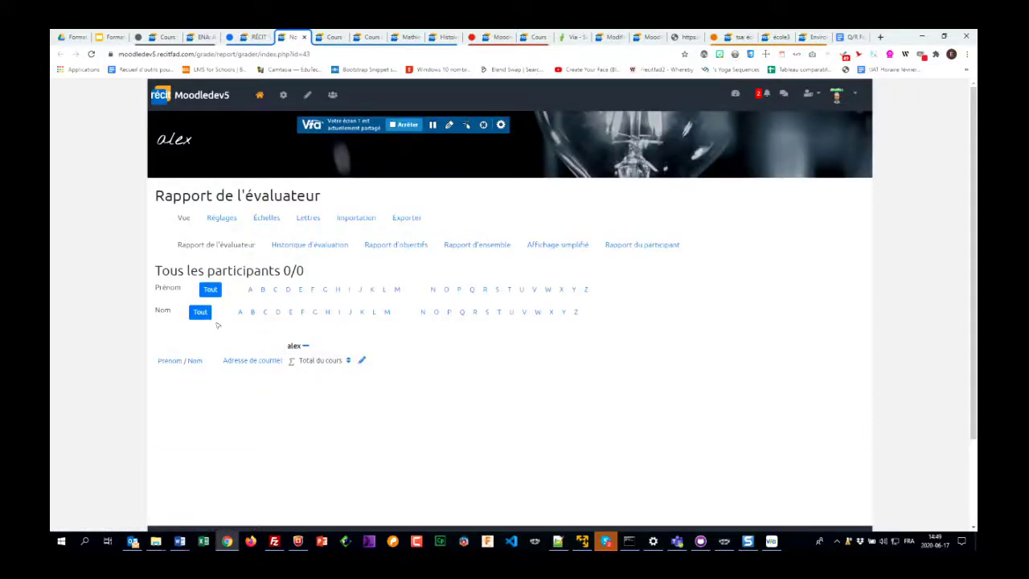